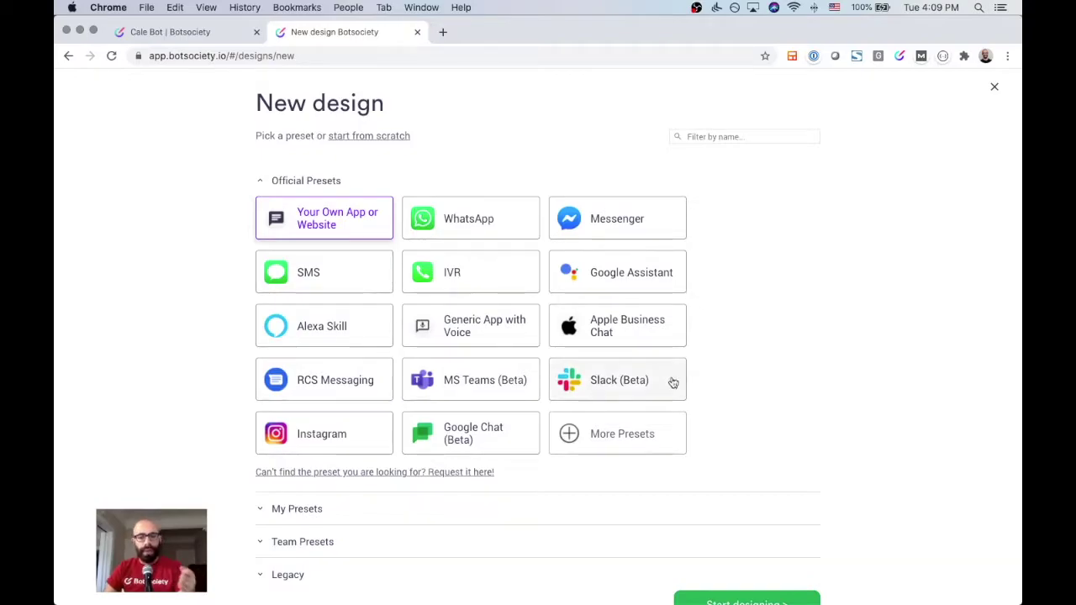
# Step: Create a new design from the Slack (Beta) preset
pyautogui.click(646, 390)
pyautogui.scroll(-1, 779, 355)
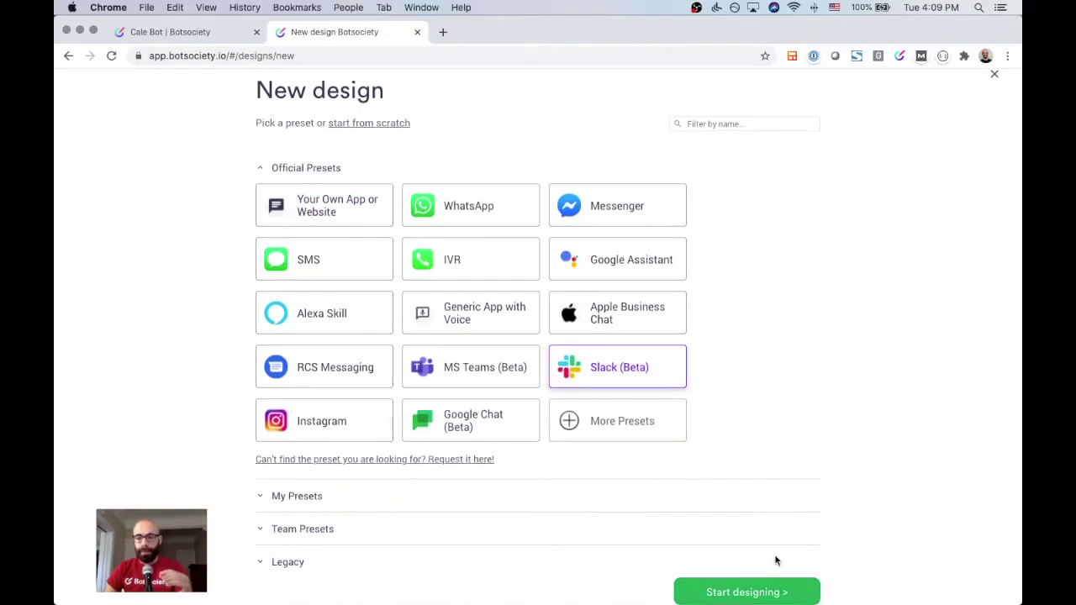
pyautogui.click(739, 591)
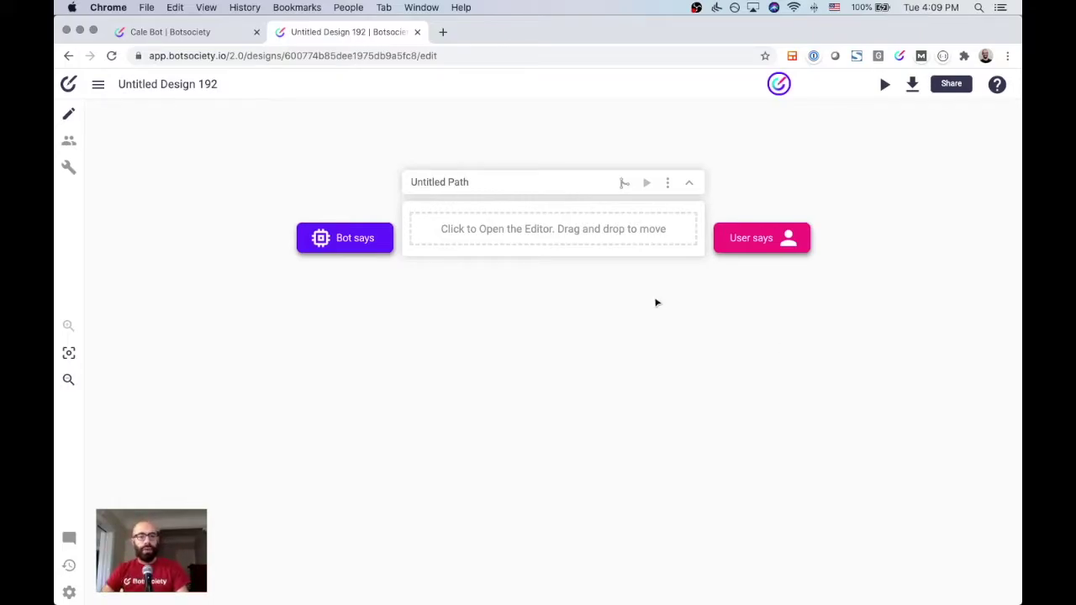
# Step: Add a simple text user message reading "Hey! Should we have a call?" to the untitled path
pyautogui.click(767, 239)
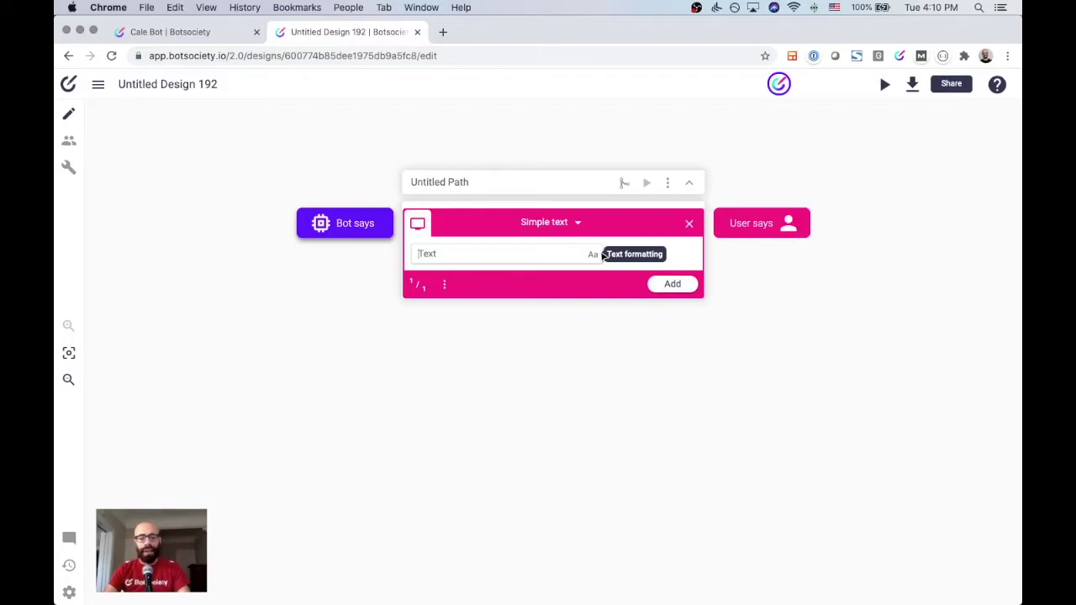
pyautogui.write('Hey! Should we have a call?')
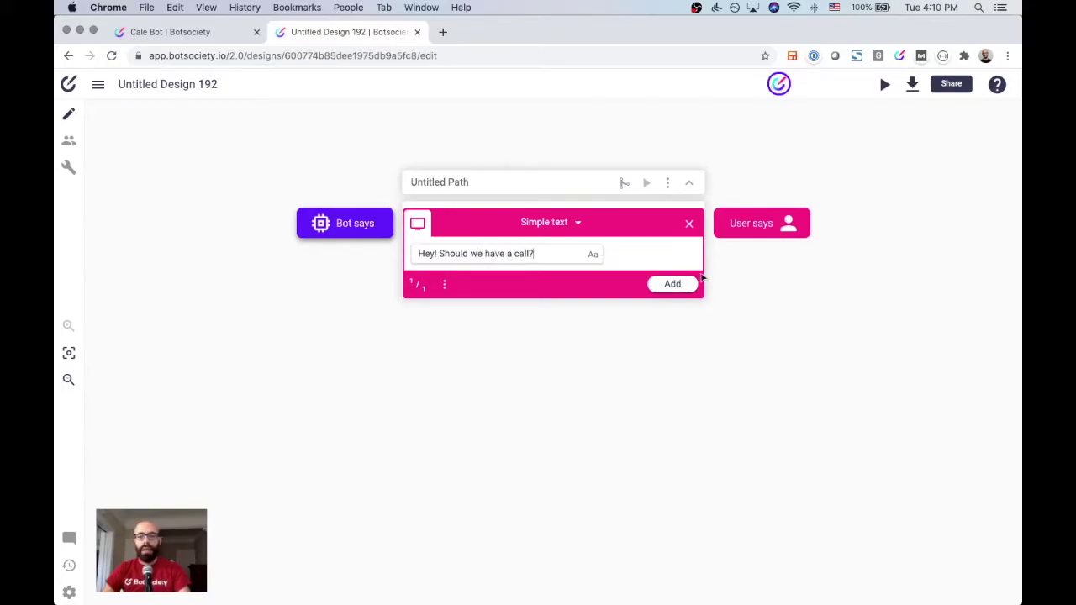
pyautogui.click(673, 284)
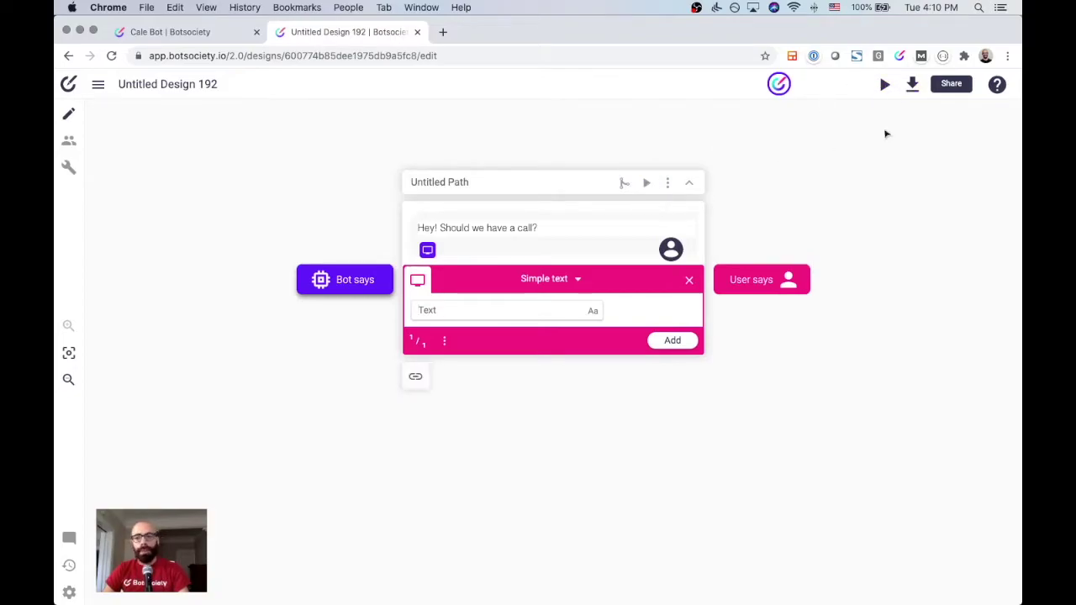
# Step: Preview the conversation in the Slack mockup and stop the playback
pyautogui.click(884, 84)
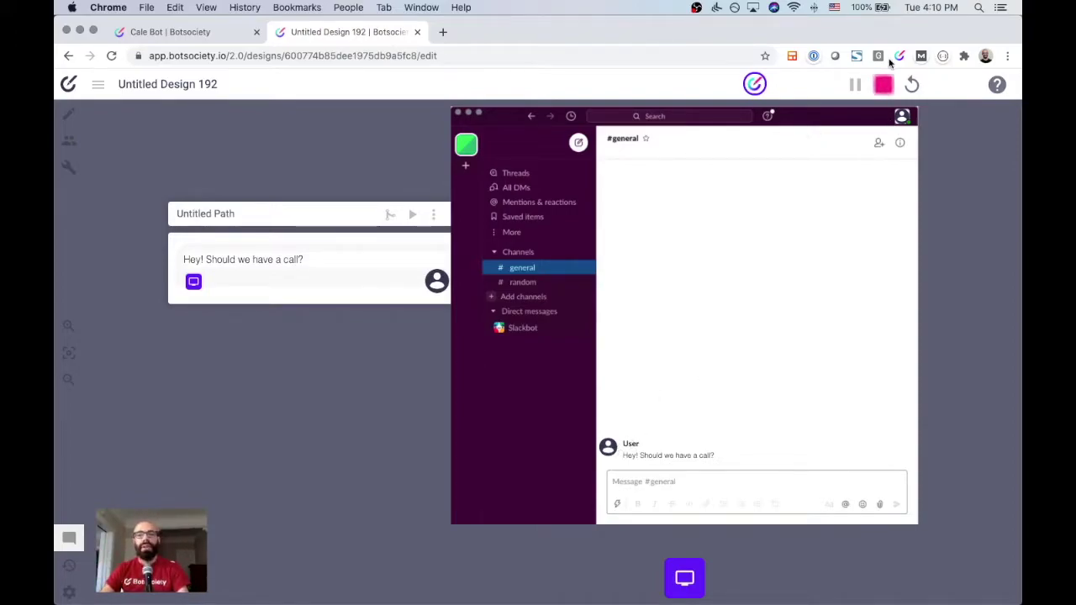
pyautogui.click(884, 84)
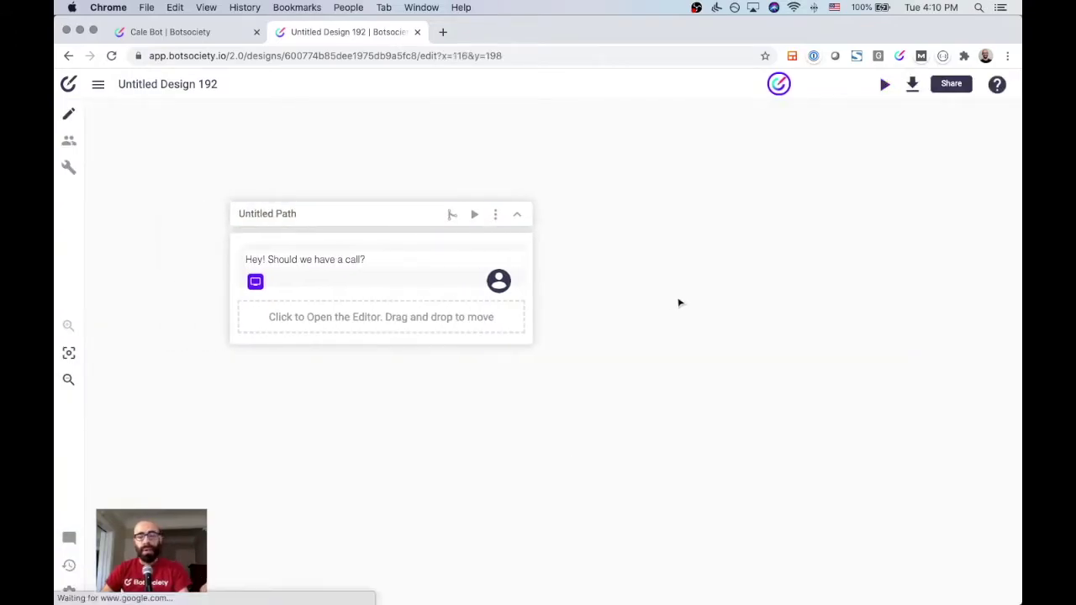
pyautogui.moveTo(507, 291)
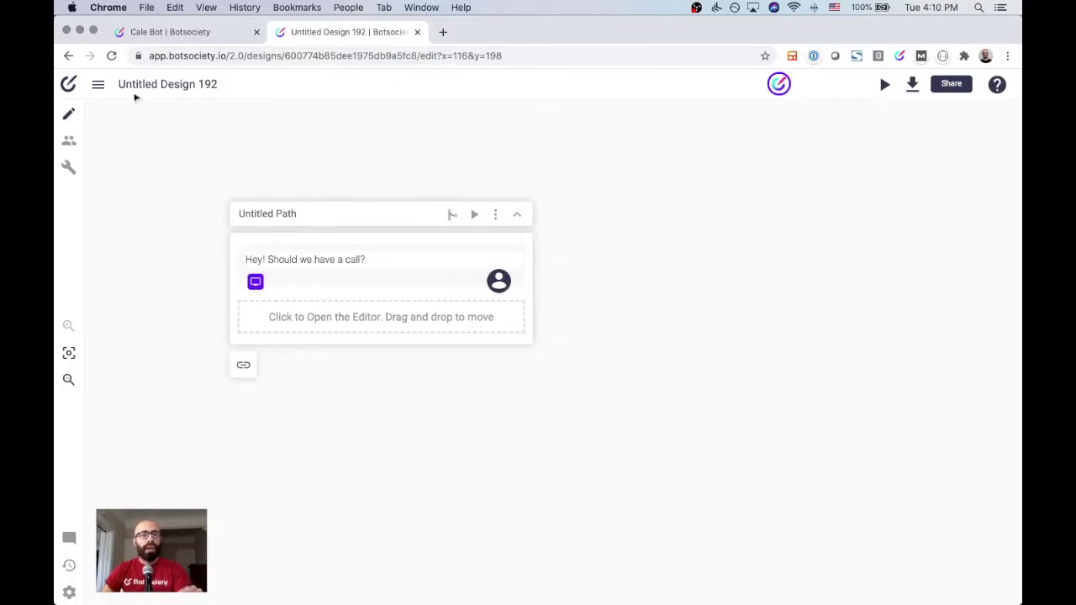
# Step: Rename the bot to "Cal Bot" in the design settings
pyautogui.click(98, 85)
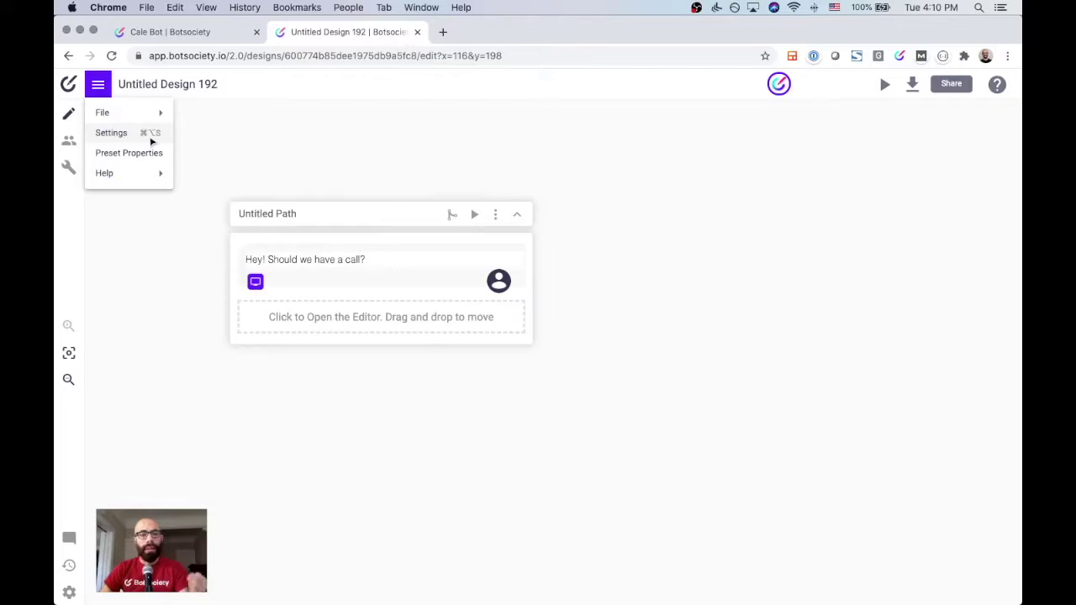
pyautogui.click(150, 136)
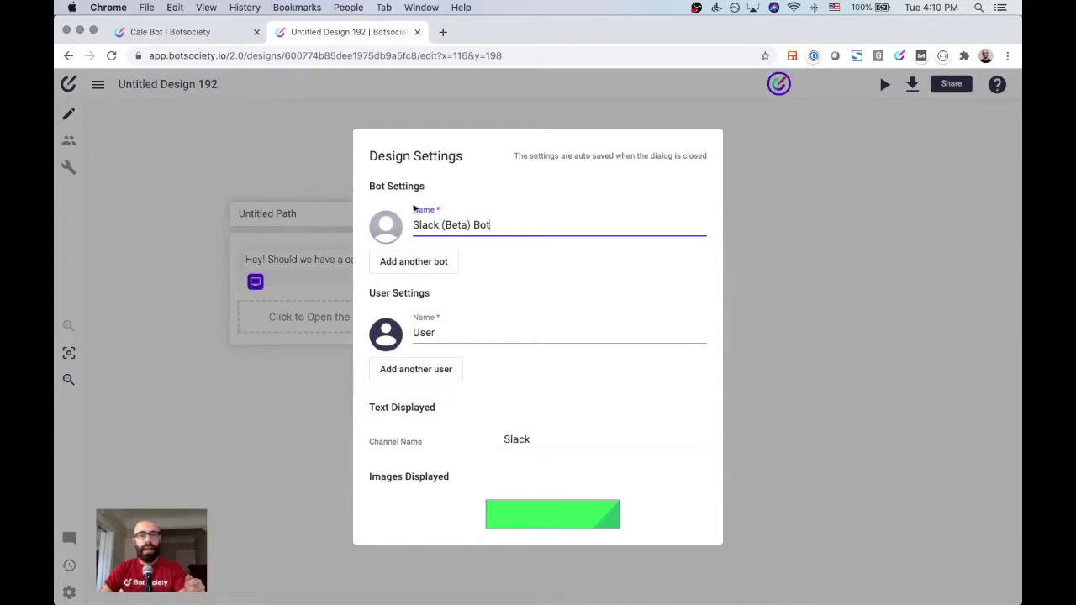
pyautogui.scroll(-1, 412, 301)
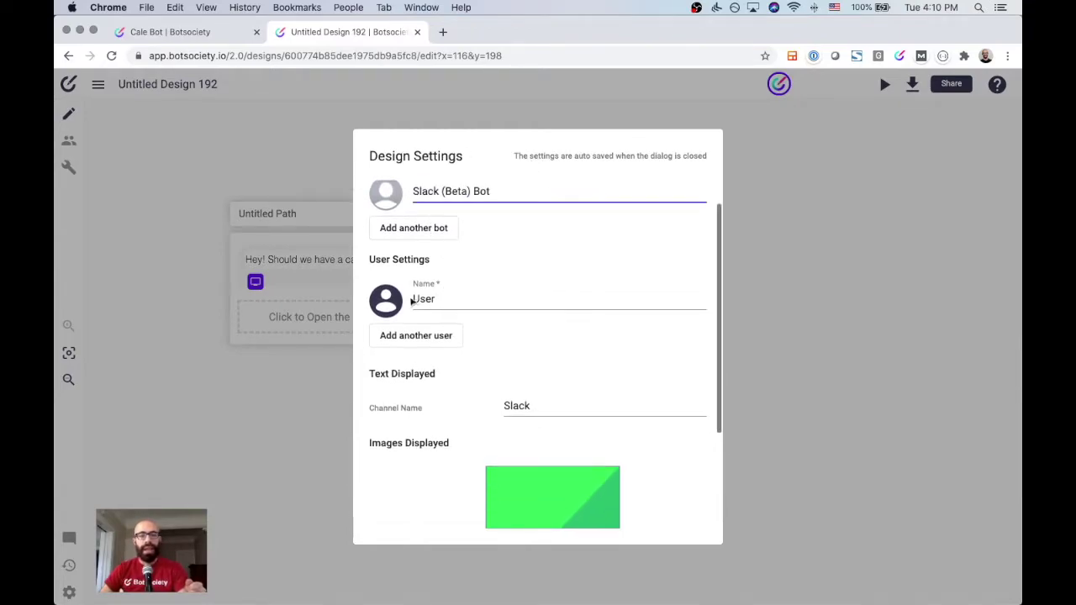
pyautogui.scroll(-4, 421, 288)
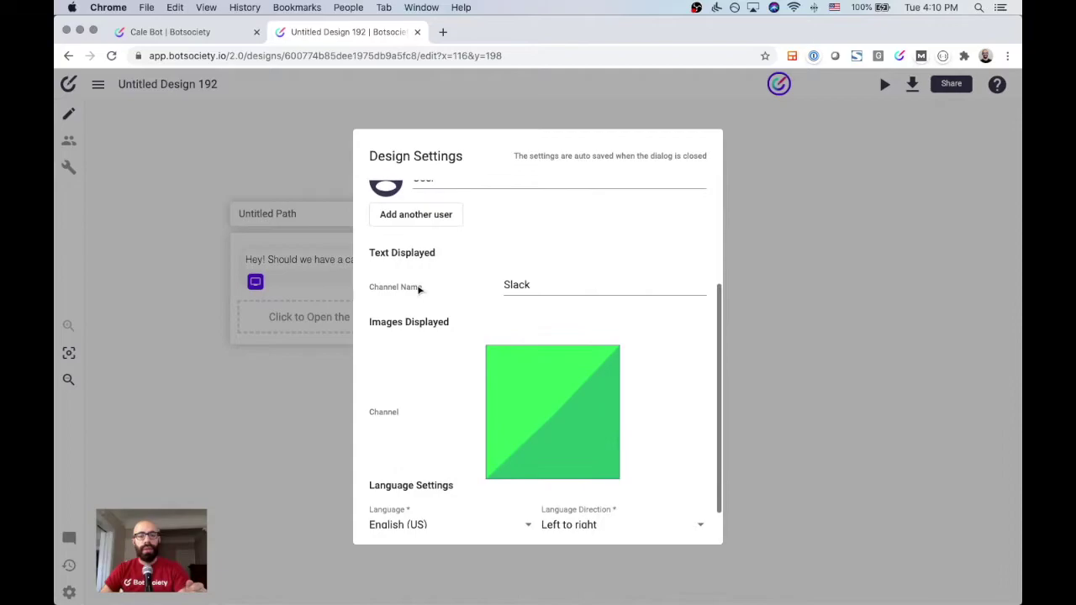
pyautogui.scroll(-1, 482, 399)
pyautogui.scroll(6, 482, 395)
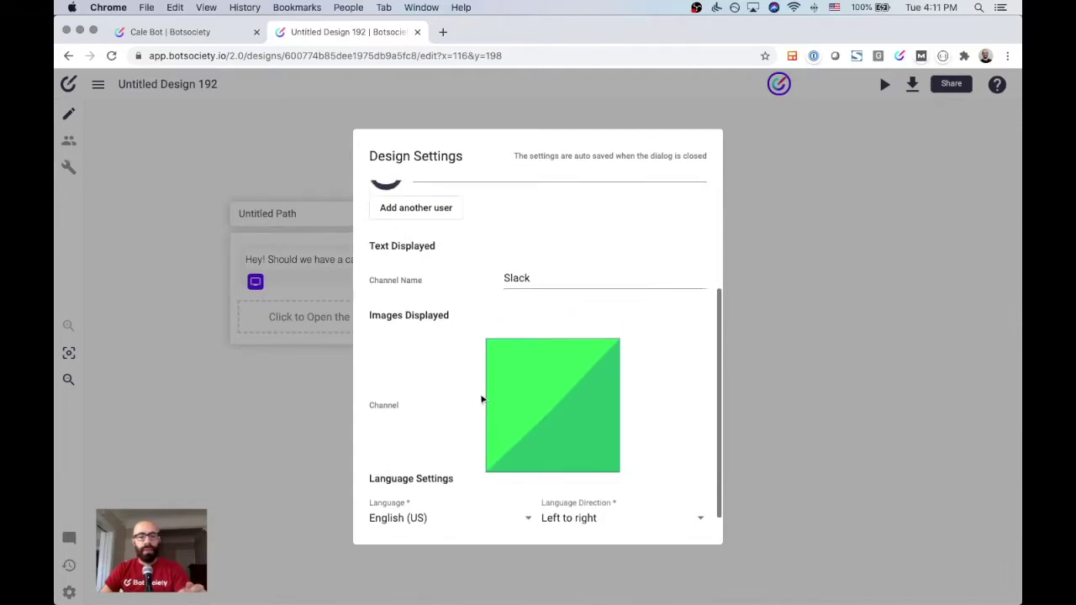
pyautogui.moveTo(500, 225); pyautogui.dragTo(412, 226)
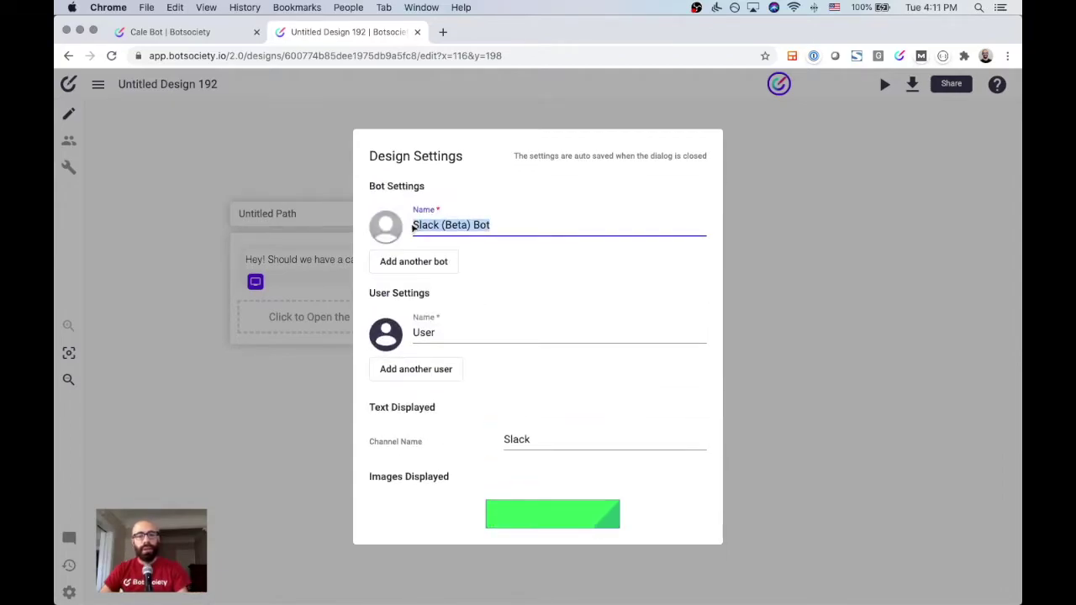
pyautogui.write('Cal Bot')
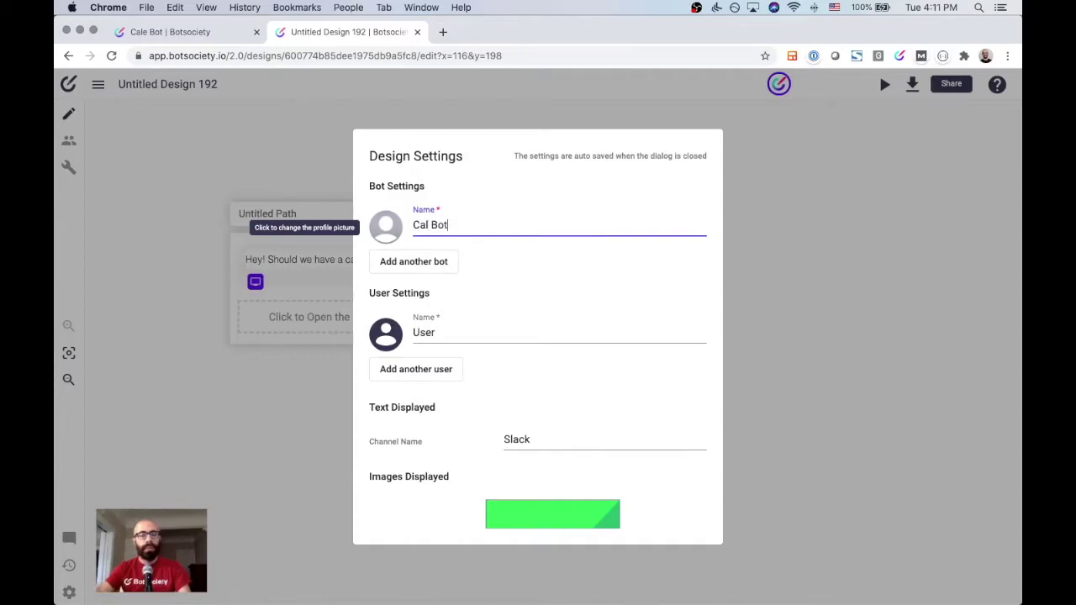
pyautogui.click(542, 290)
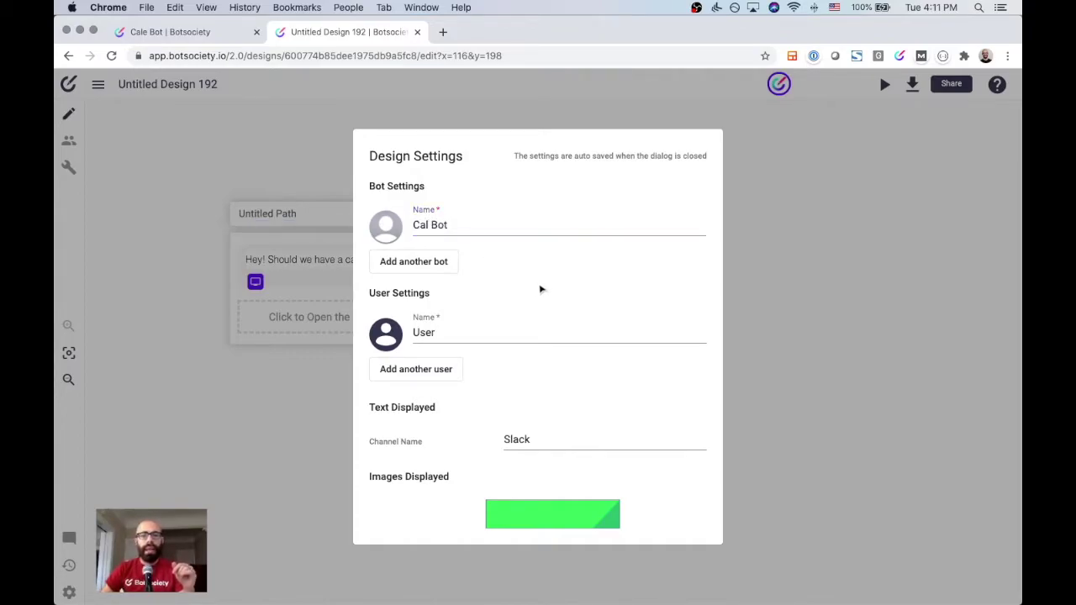
# Step: Replace the default user name in the user settings with the person's first name
pyautogui.click(464, 336)
pyautogui.doubleClick(464, 335)
pyautogui.write('Vittorio')
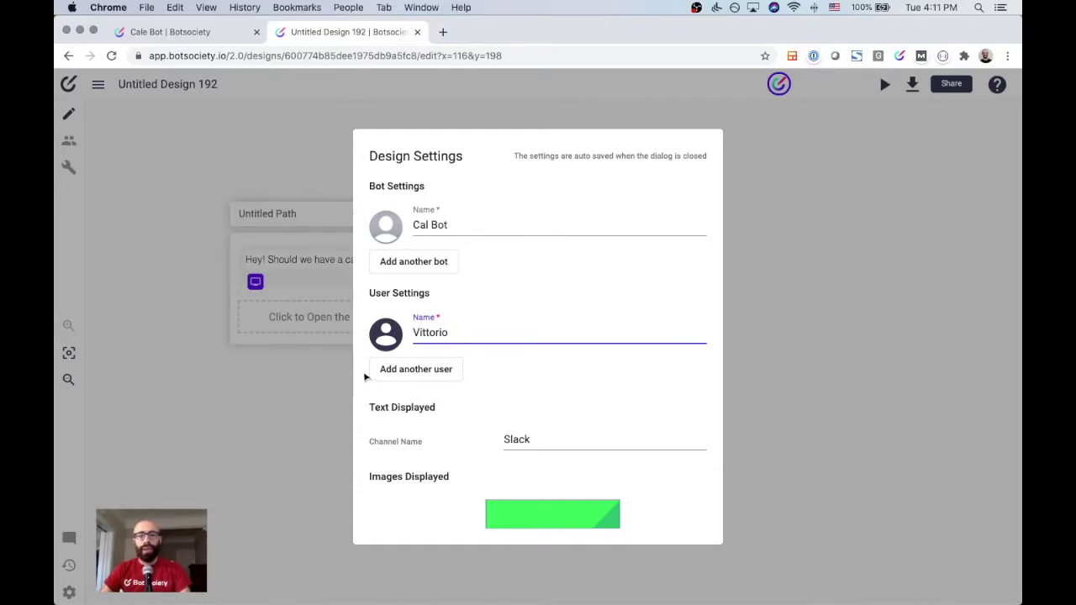
# Step: Upload the user's portrait PNG from the "lunch bot" folder in Downloads as the user's profile picture
pyautogui.click(391, 332)
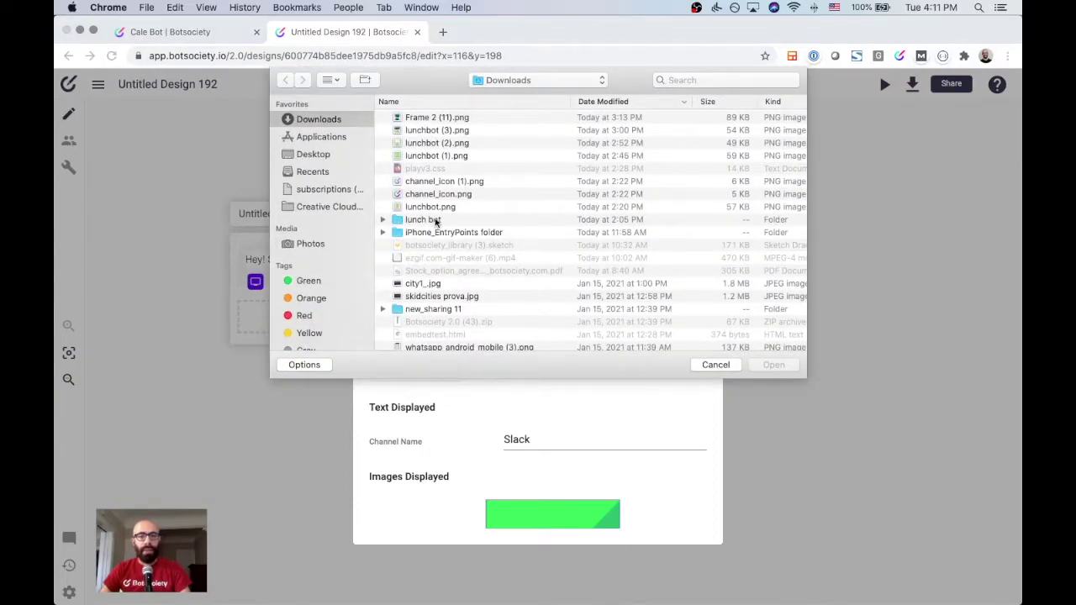
pyautogui.doubleClick(435, 220)
pyautogui.click(437, 131)
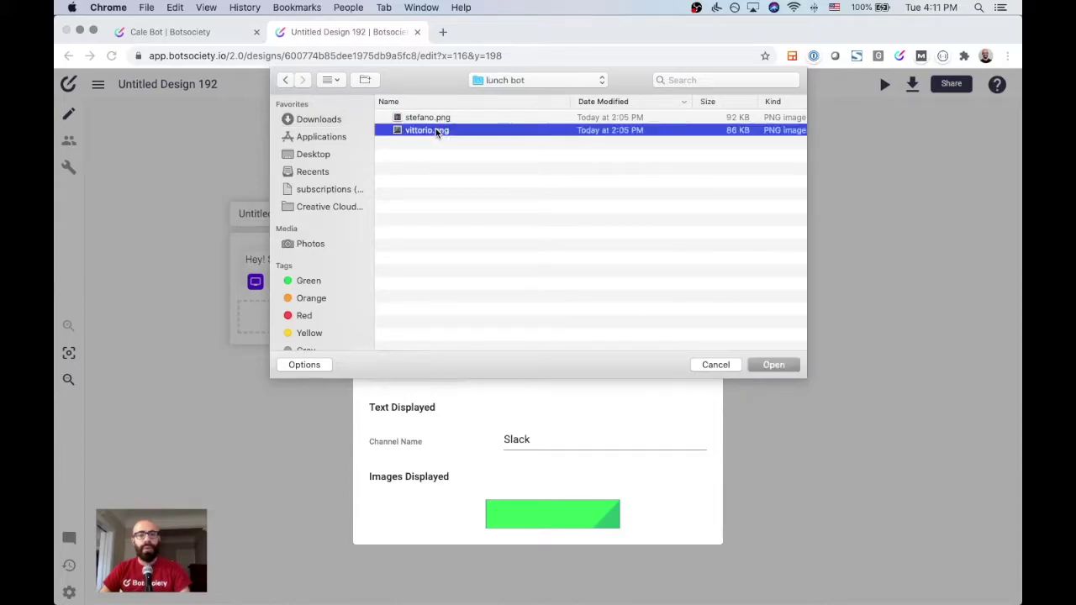
pyautogui.press('space')
pyautogui.press('space')
pyautogui.press('Return')
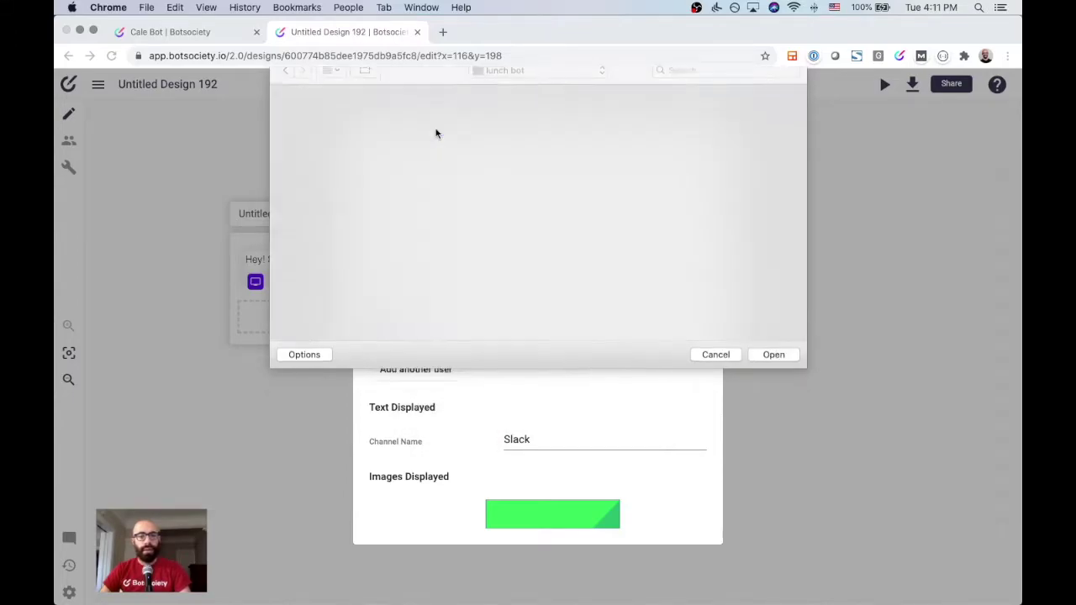
# Step: Upload "Frame 2 (11).png" from the Downloads folder as the bot's profile picture
pyautogui.moveTo(388, 234)
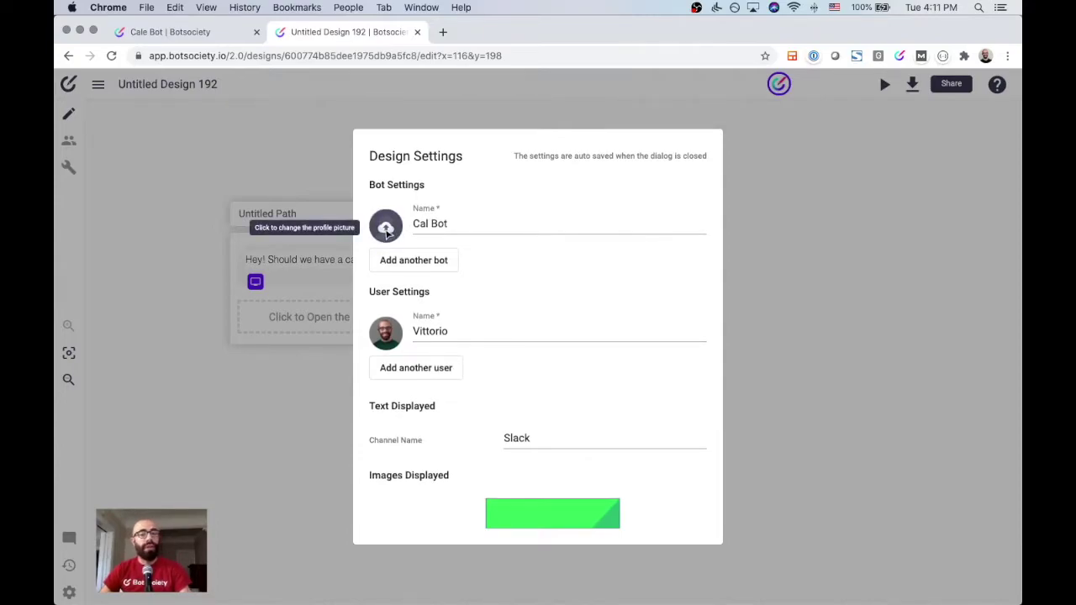
pyautogui.click(386, 234)
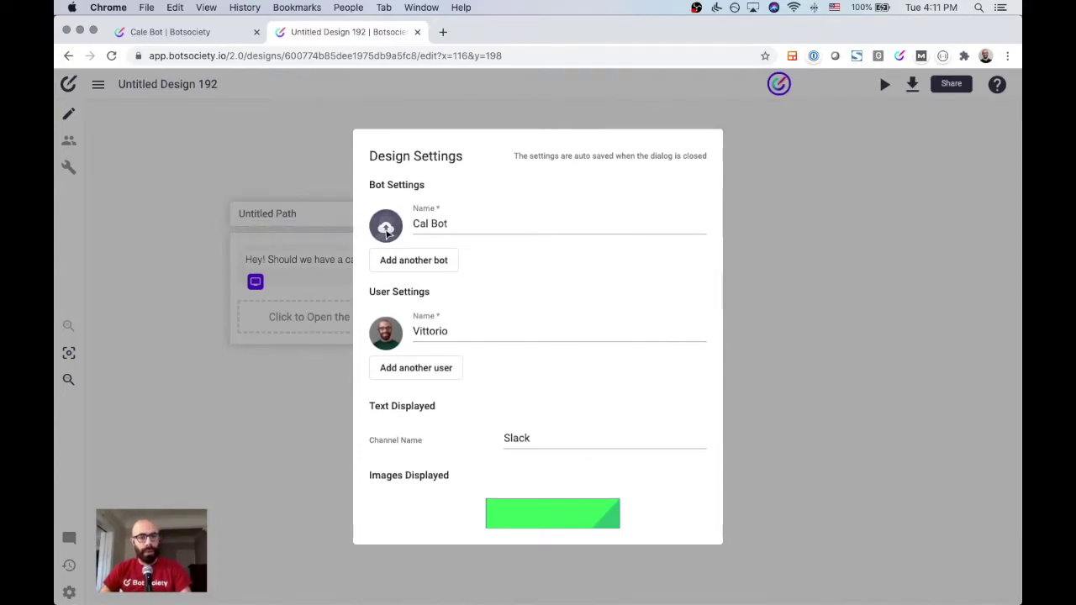
pyautogui.click(347, 118)
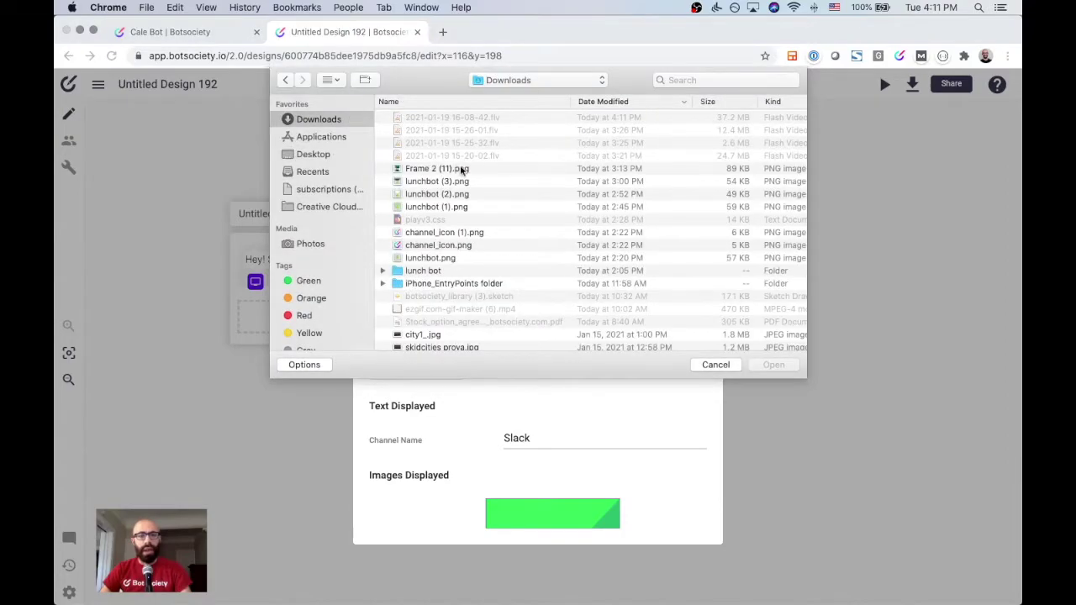
pyautogui.click(454, 170)
pyautogui.press('space')
pyautogui.press('space')
pyautogui.press('Return')
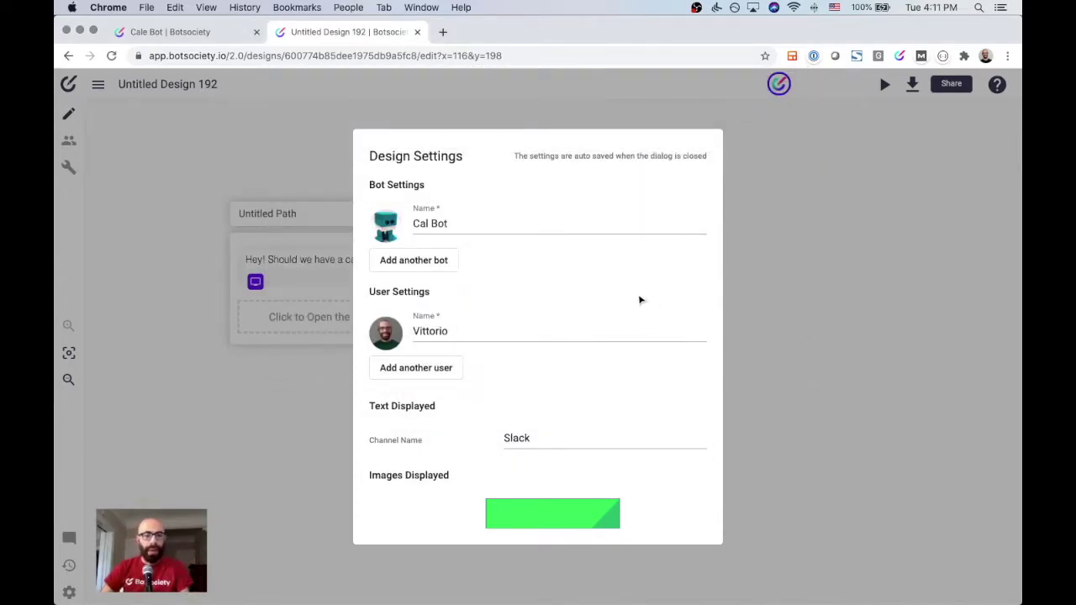
# Step: Set the displayed channel name to "general" and close the design settings
pyautogui.scroll(-2, 639, 300)
pyautogui.scroll(-2, 641, 305)
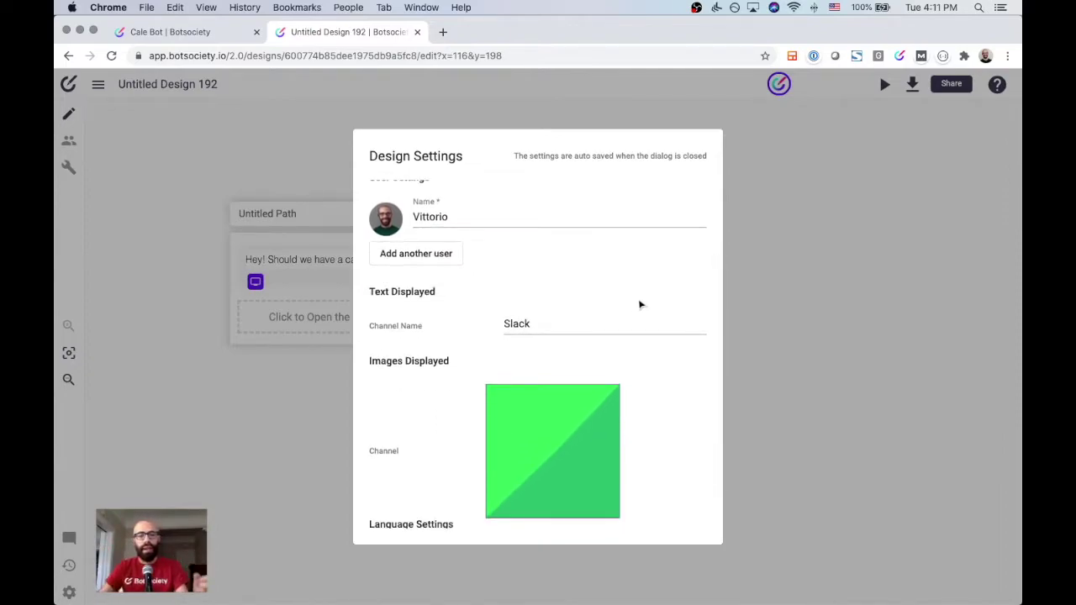
pyautogui.doubleClick(580, 327)
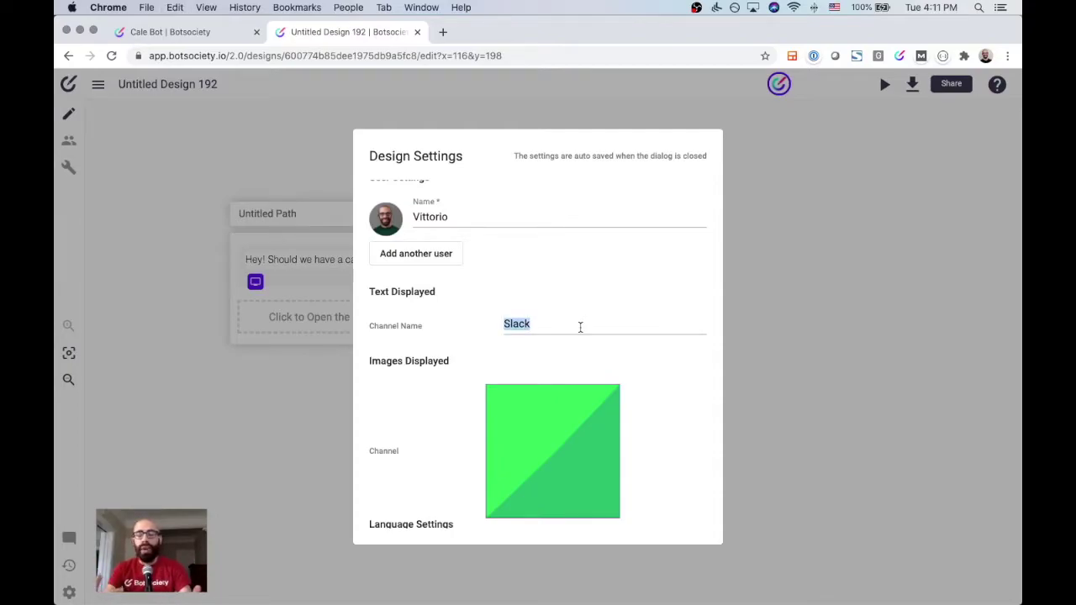
pyautogui.write('general')
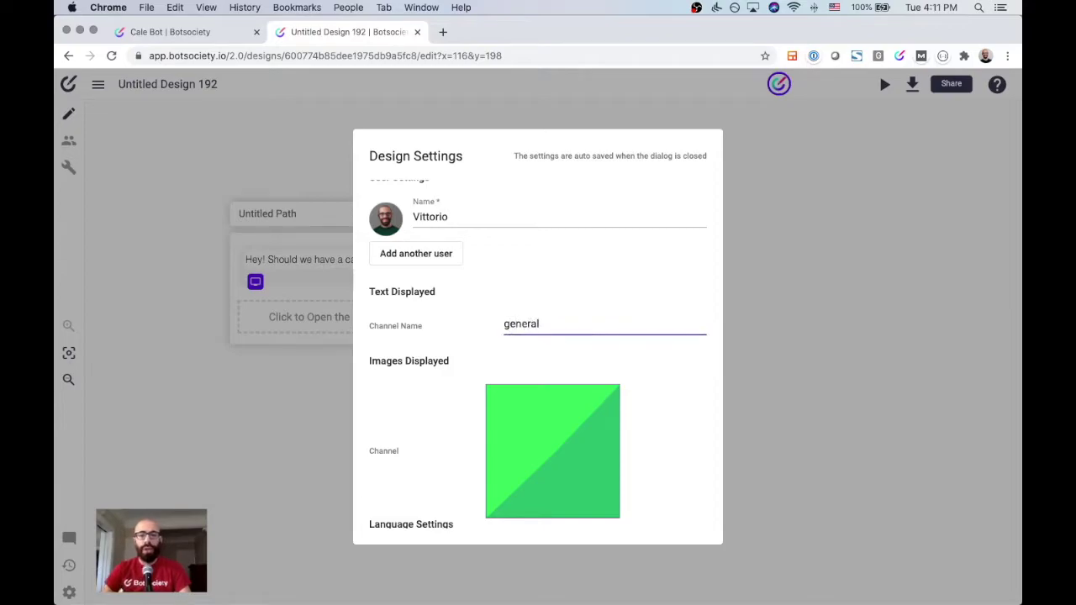
pyautogui.scroll(-2, 584, 328)
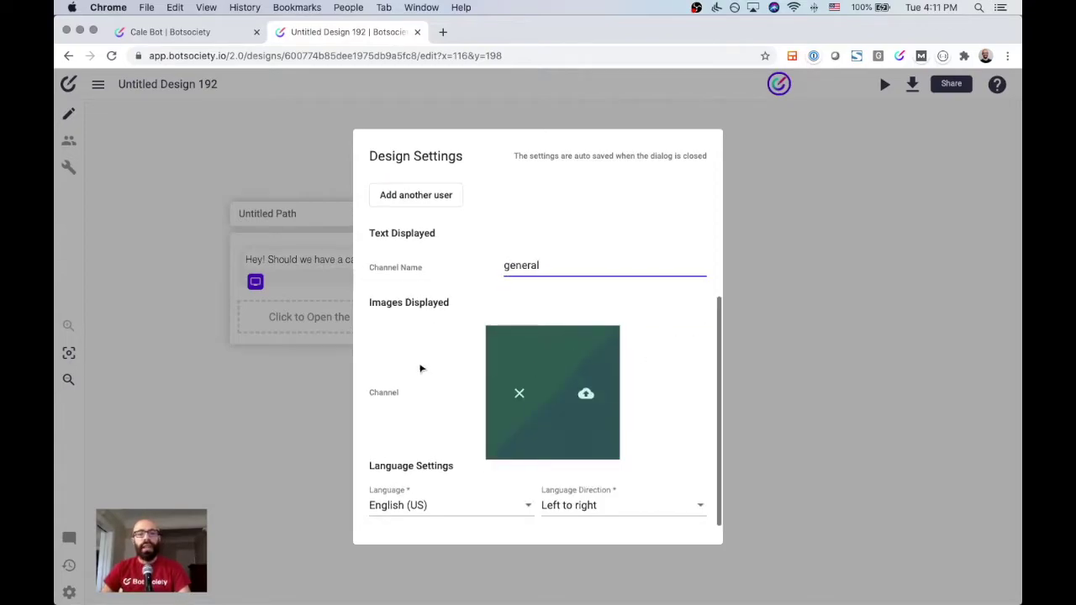
pyautogui.moveTo(524, 390)
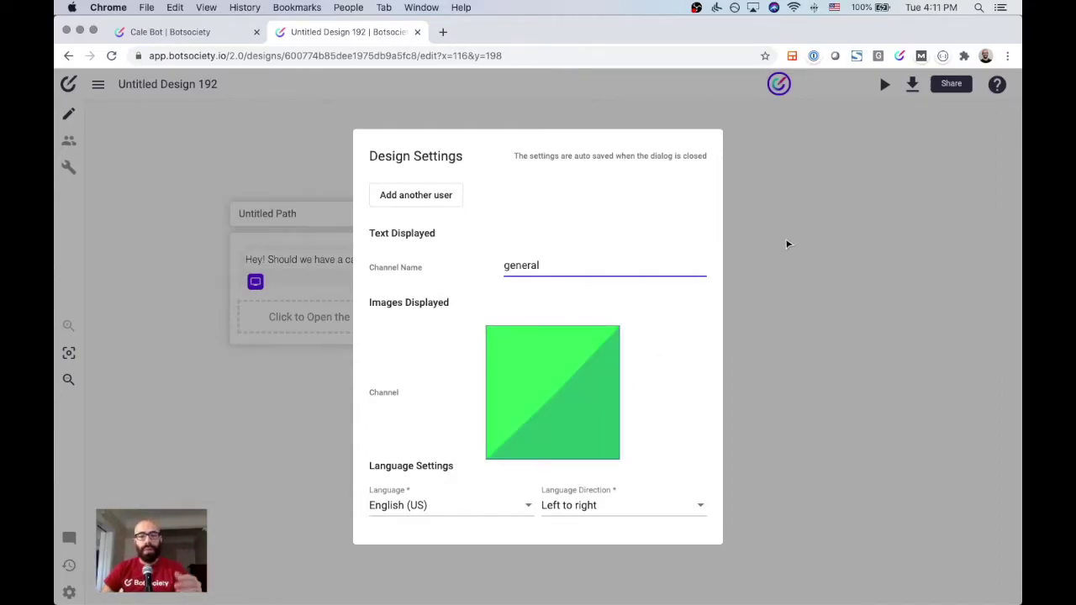
pyautogui.tripleClick(754, 249)
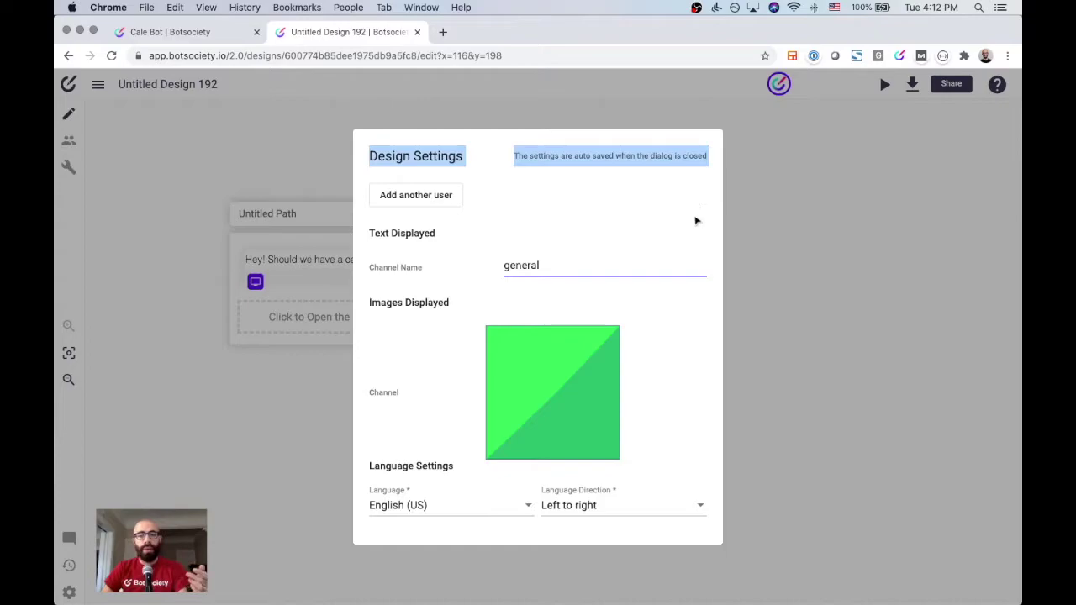
pyautogui.click(802, 223)
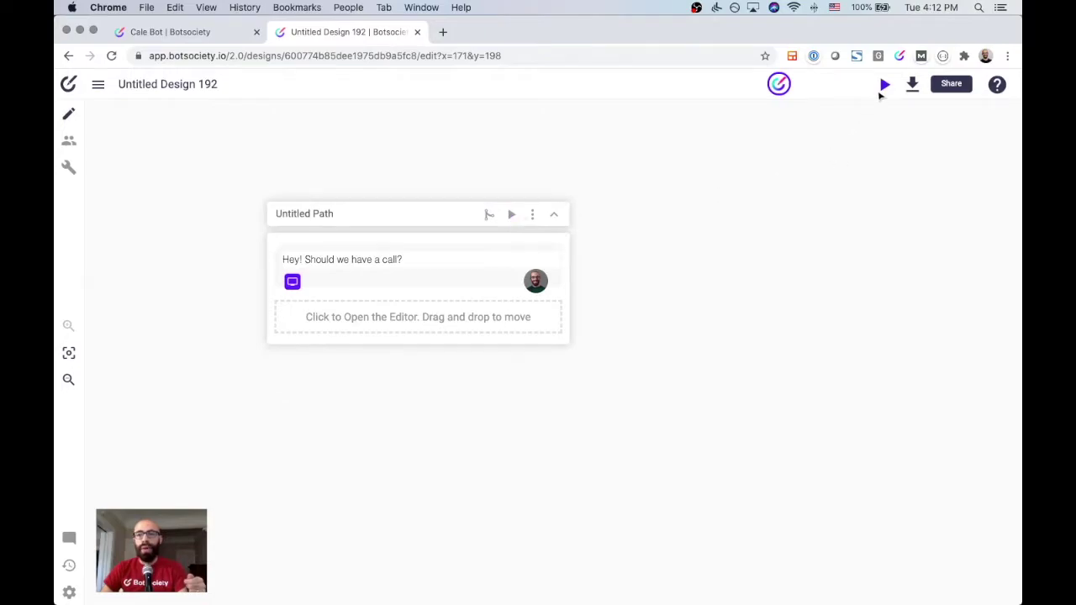
# Step: Preview the message with the updated user name and picture, and stop the playback
pyautogui.click(885, 85)
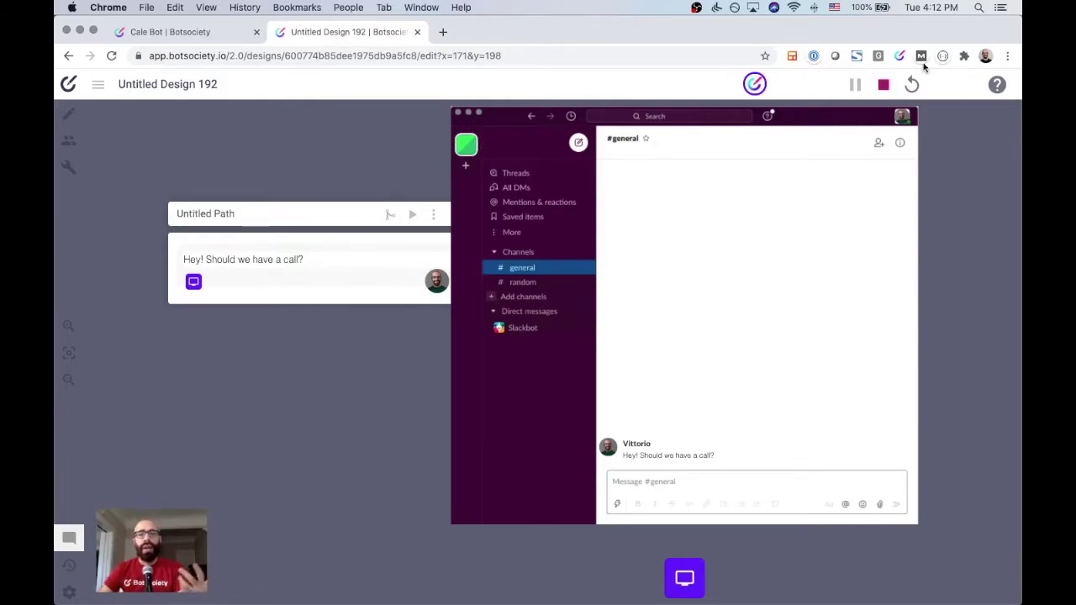
pyautogui.click(885, 85)
# Step: Open the design settings at the channel's displayed image
pyautogui.click(98, 84)
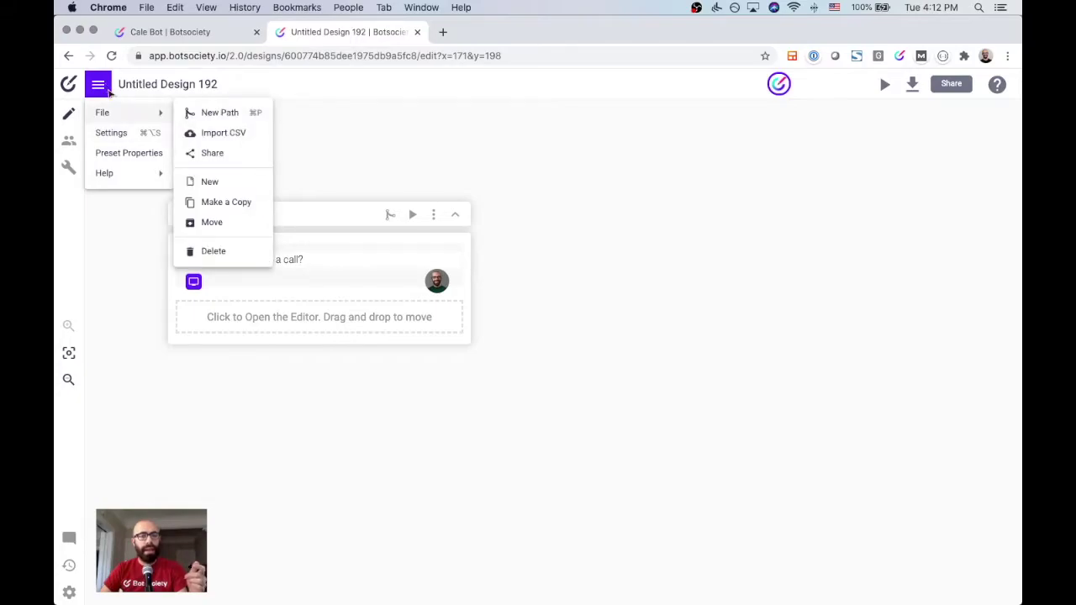
pyautogui.click(110, 133)
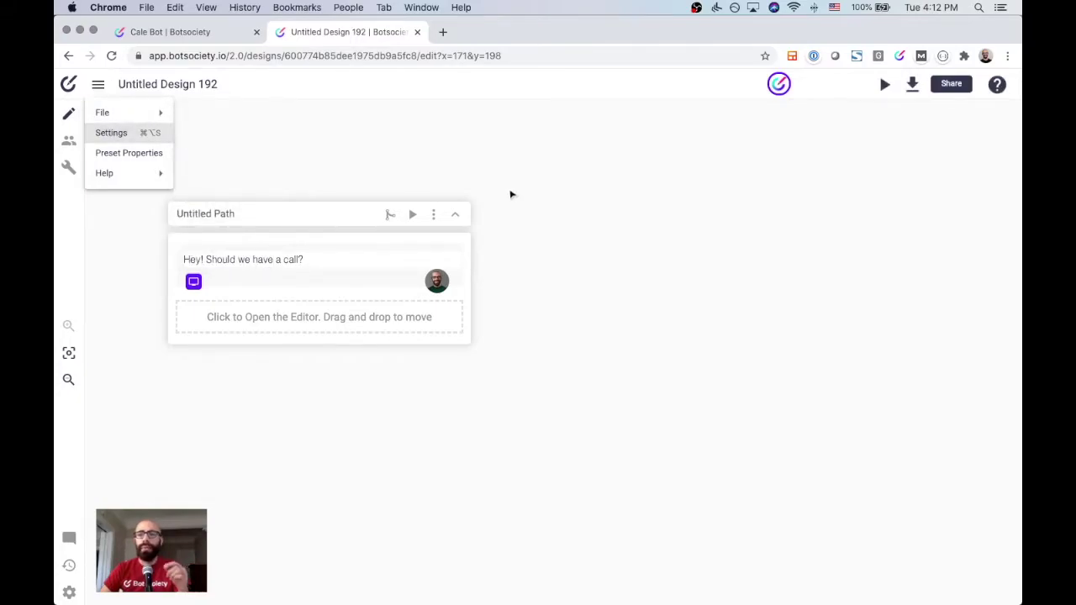
pyautogui.scroll(-3, 486, 308)
pyautogui.scroll(-1, 486, 308)
pyautogui.moveTo(547, 412)
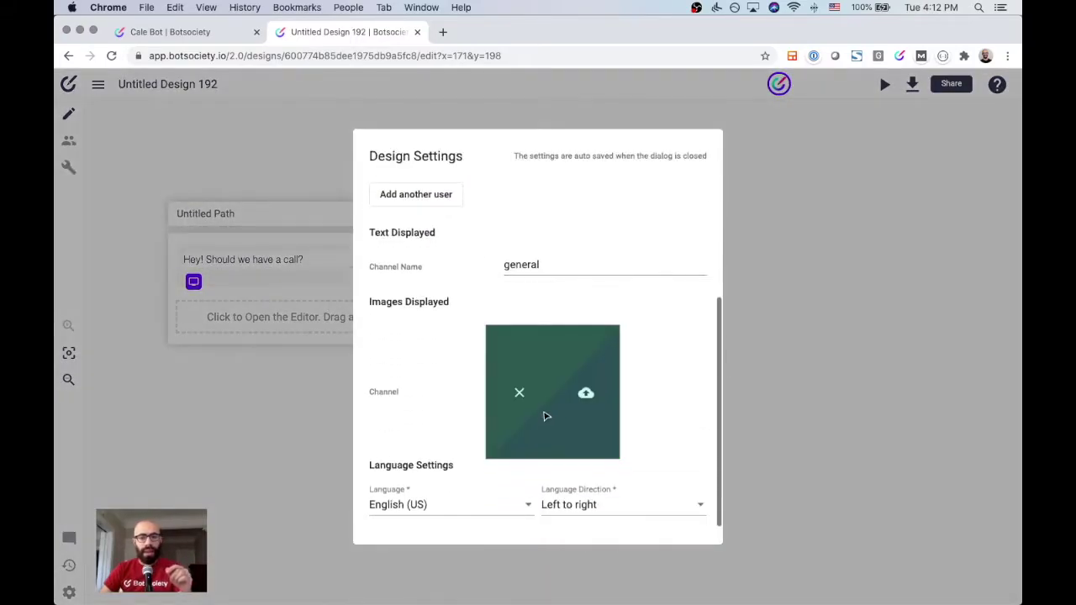
# Step: Upload "lunchbot (3).png" from the Downloads folder as the channel image, checking the picture with a quick preview first
pyautogui.click(587, 395)
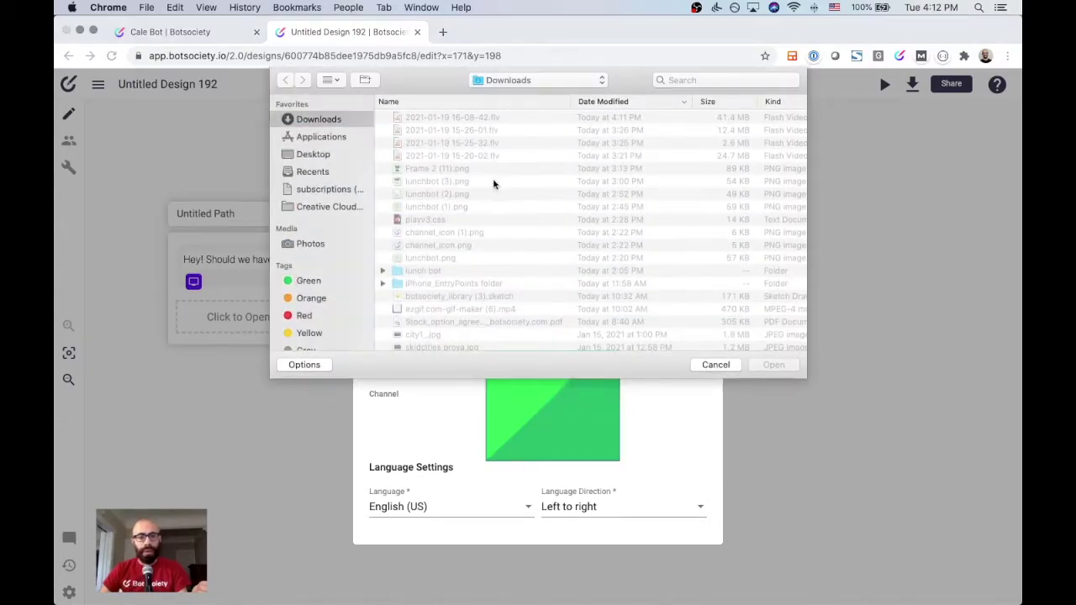
pyautogui.doubleClick(435, 270)
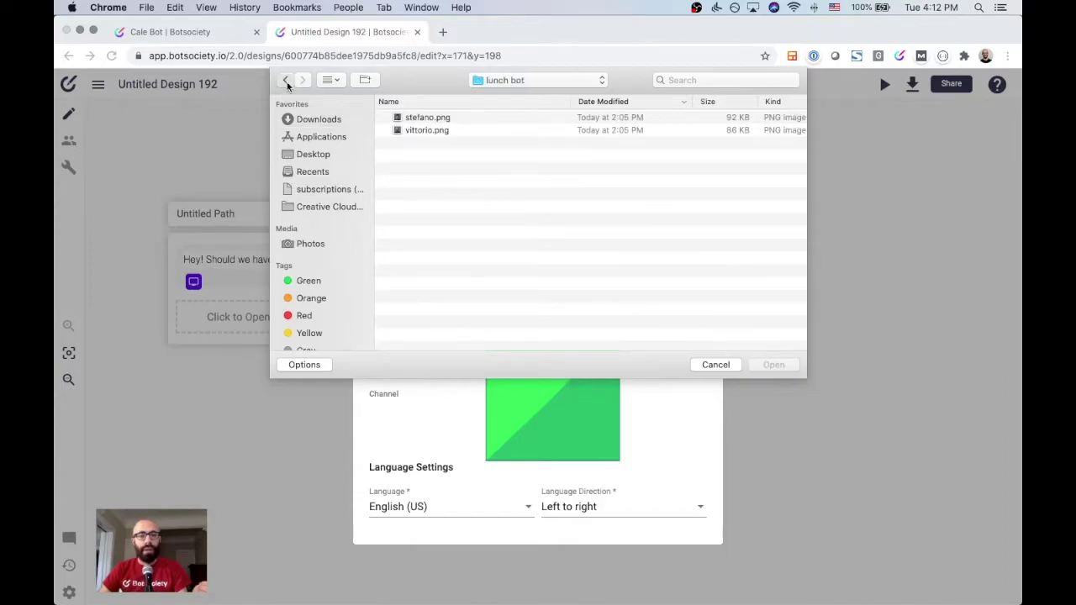
pyautogui.click(285, 81)
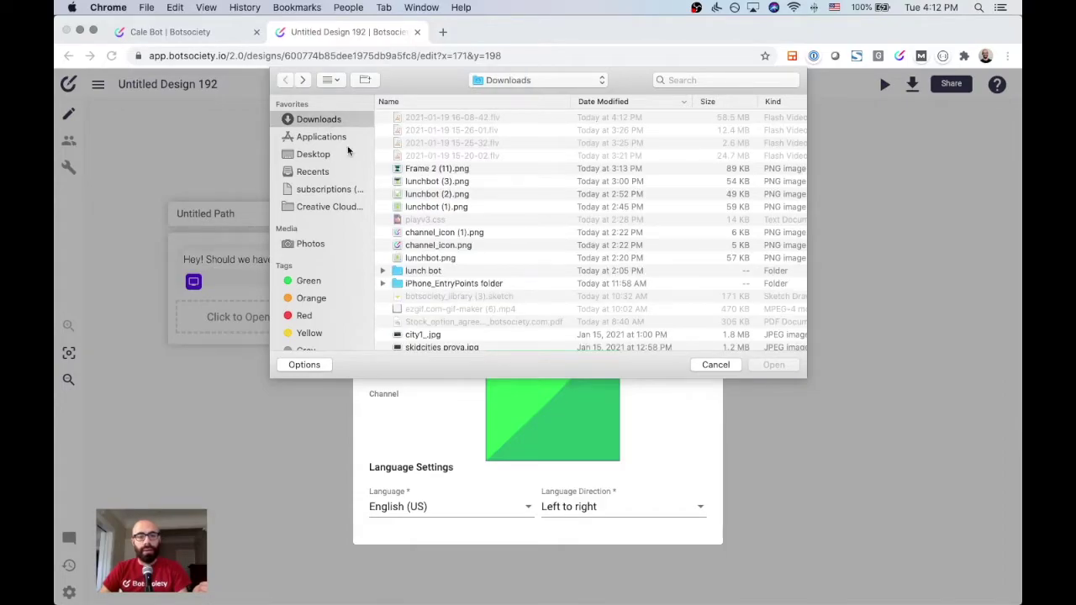
pyautogui.click(462, 247)
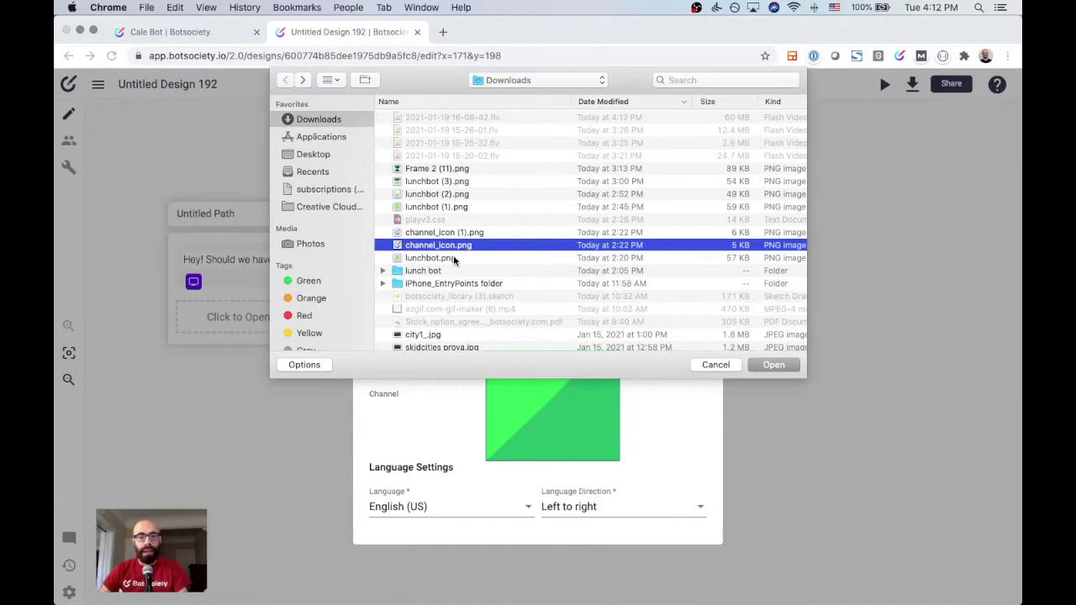
pyautogui.click(461, 183)
pyautogui.press('space')
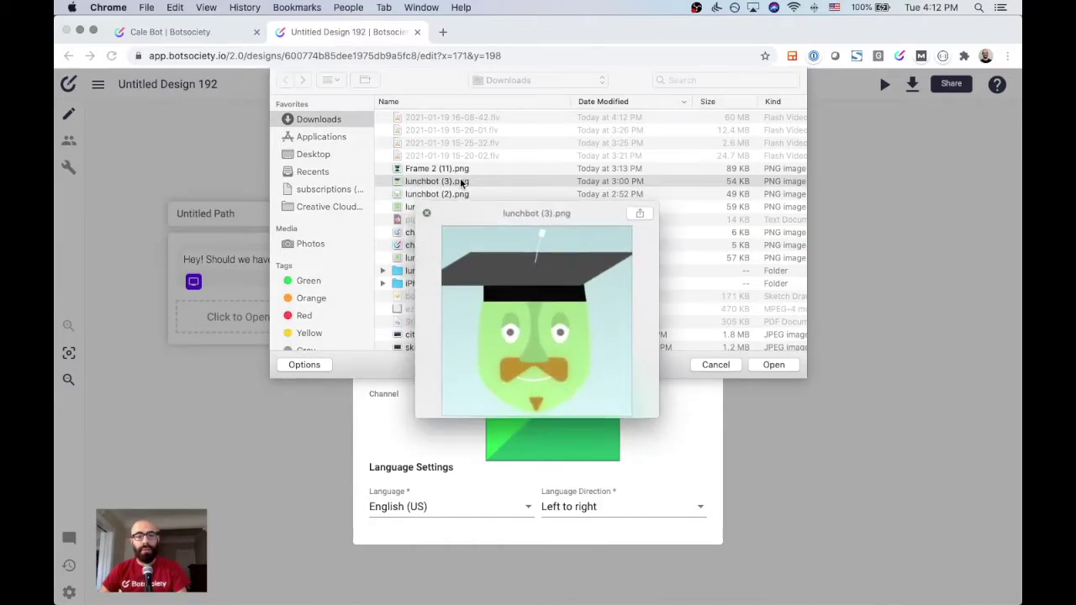
pyautogui.press('space')
pyautogui.press('Return')
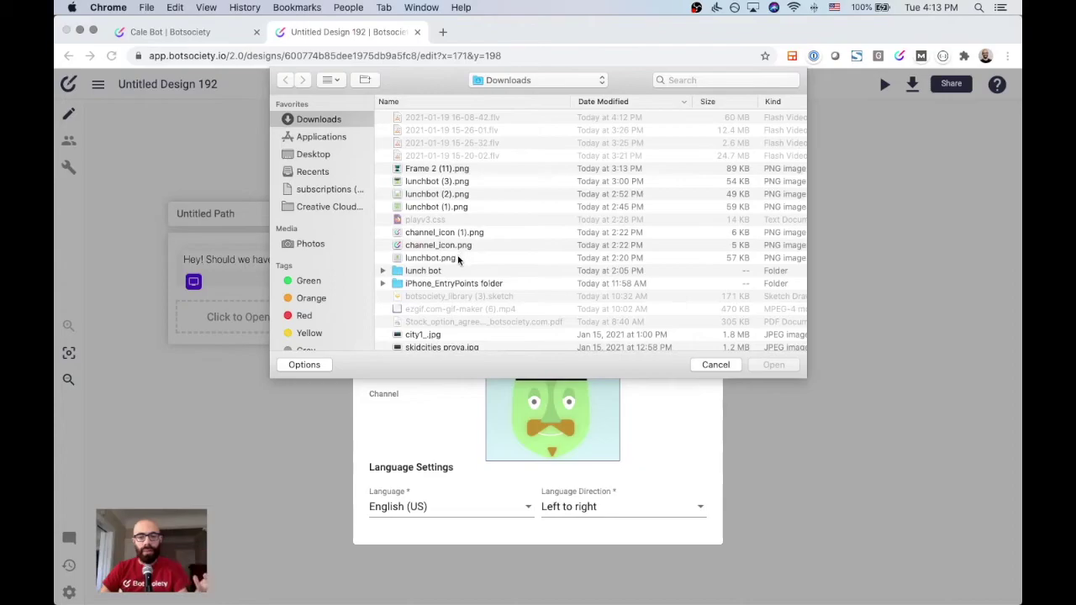
# Step: Replace the channel image with "channel_icon.png" from the Downloads folder and close the design settings
pyautogui.click(452, 245)
pyautogui.press('Return')
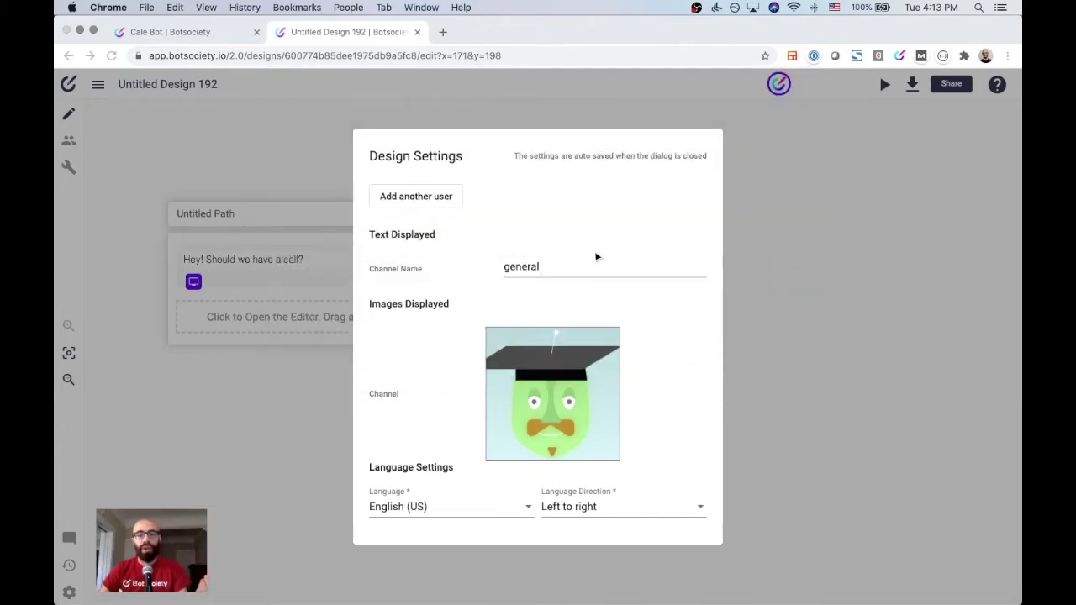
pyautogui.click(878, 150)
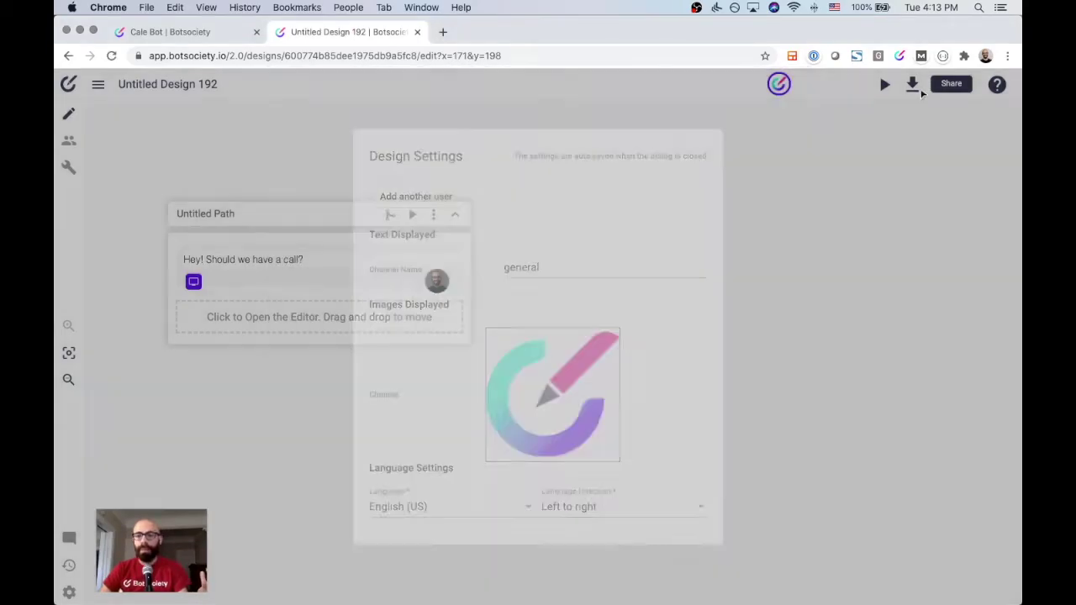
# Step: Preview the conversation with the new channel image, and stop the playback
pyautogui.click(885, 85)
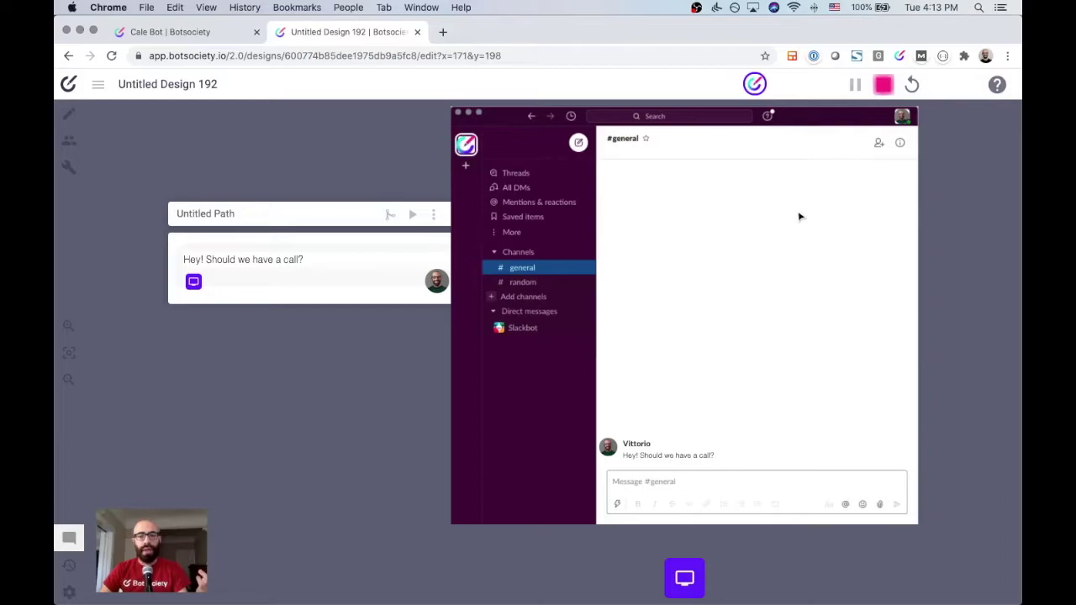
pyautogui.click(883, 86)
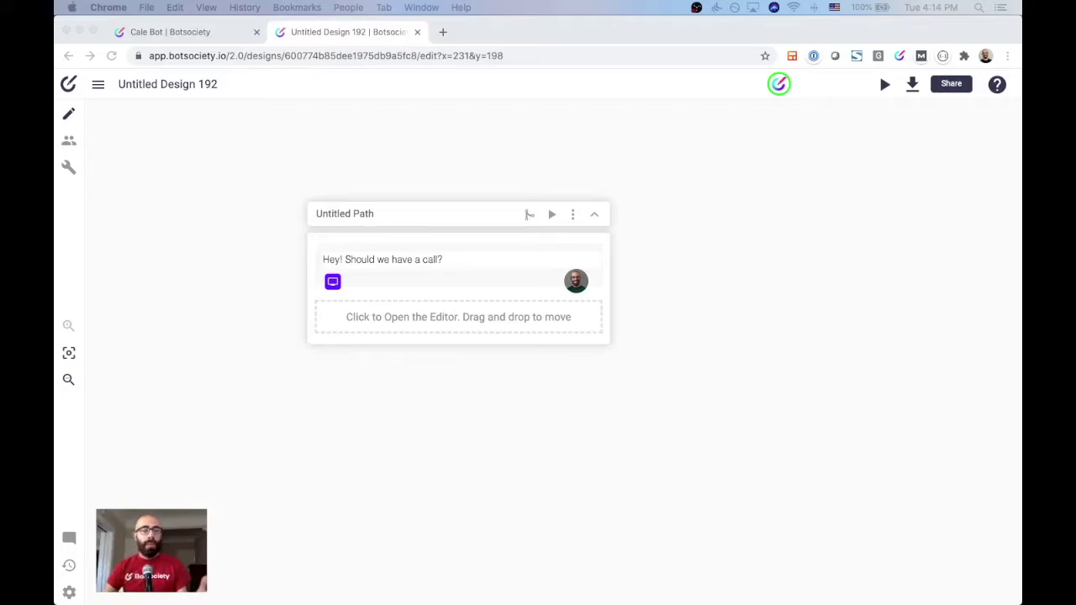
# Step: Add a second user in the design settings and enter that user's first name
pyautogui.click(485, 163)
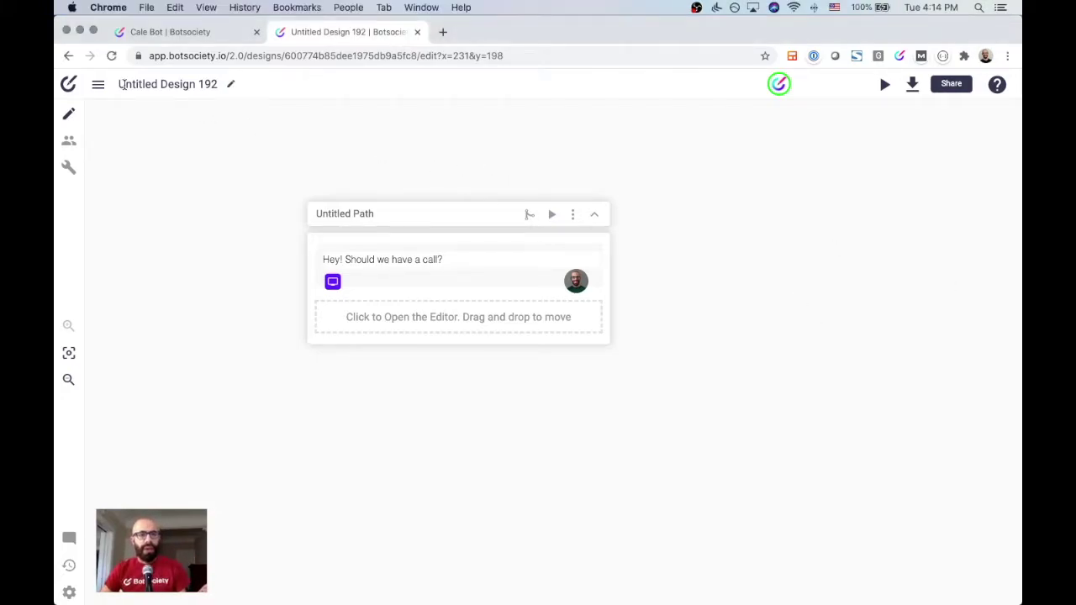
pyautogui.moveTo(404, 241)
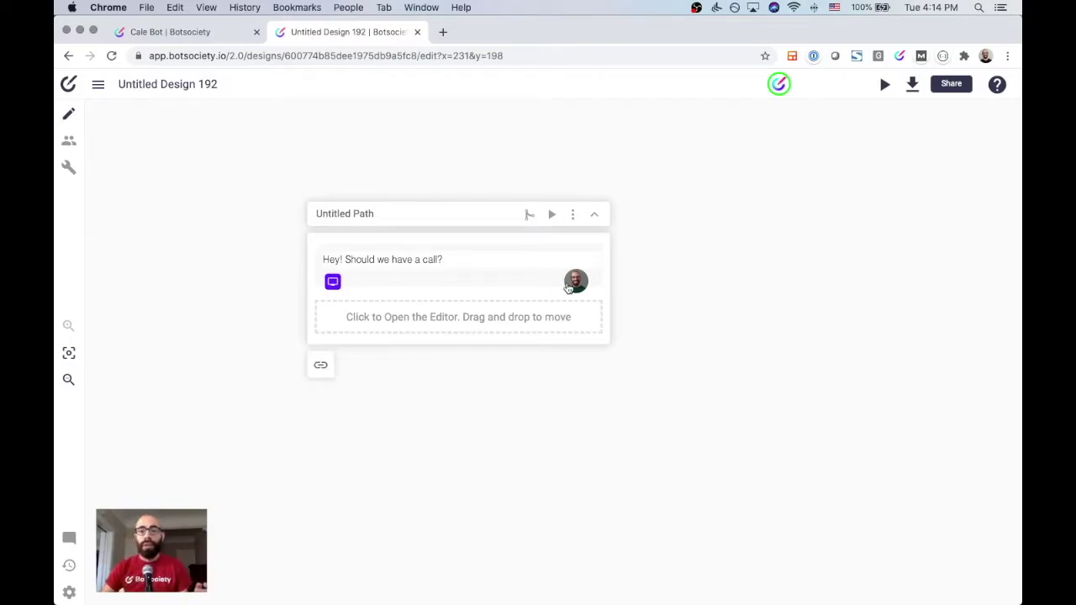
pyautogui.click(98, 84)
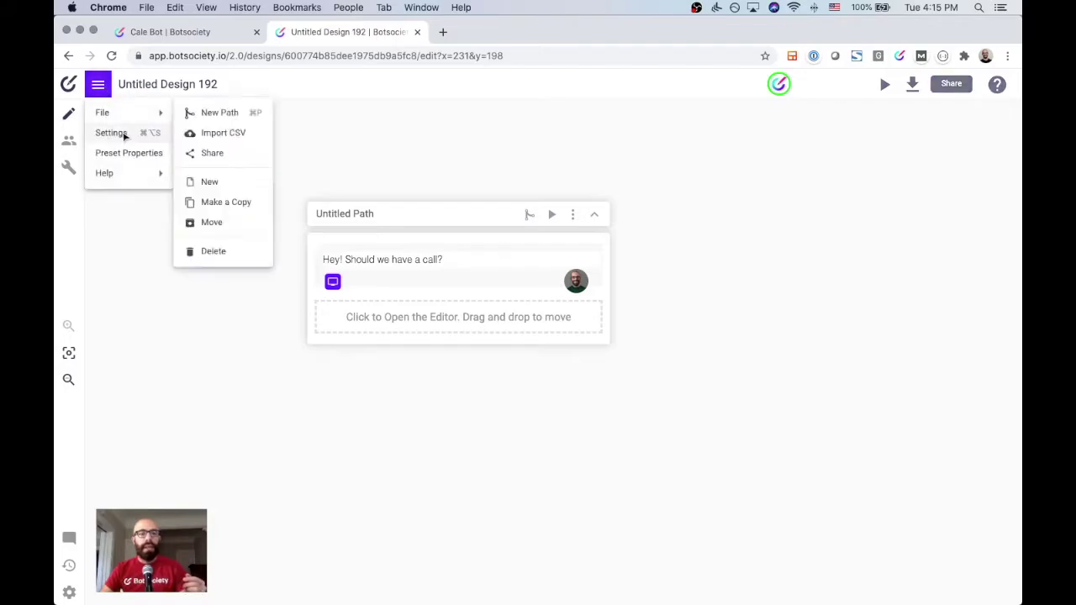
pyautogui.click(123, 135)
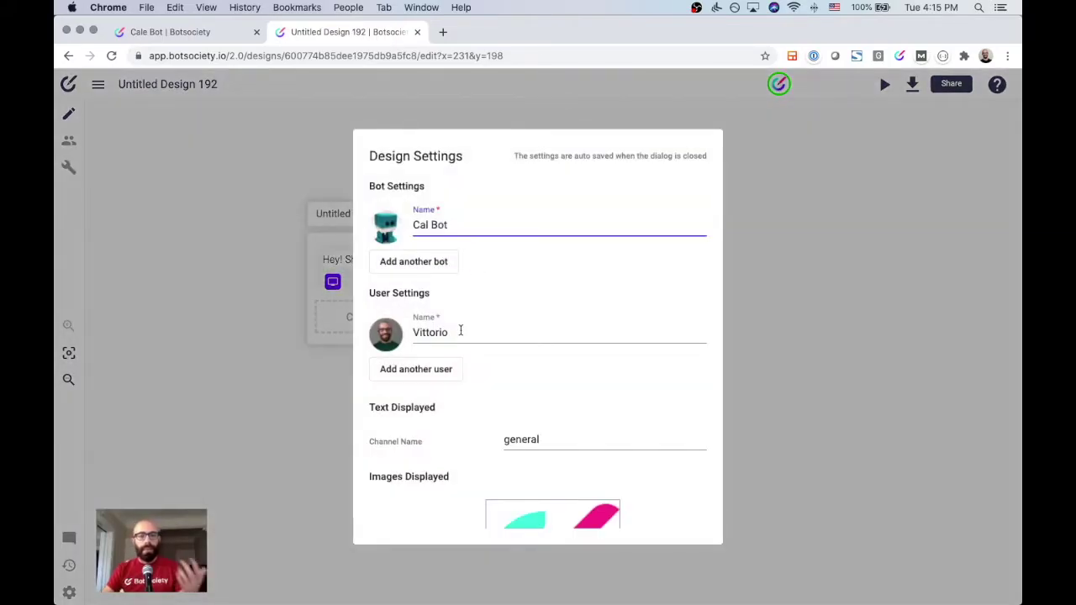
pyautogui.click(410, 374)
pyautogui.click(458, 377)
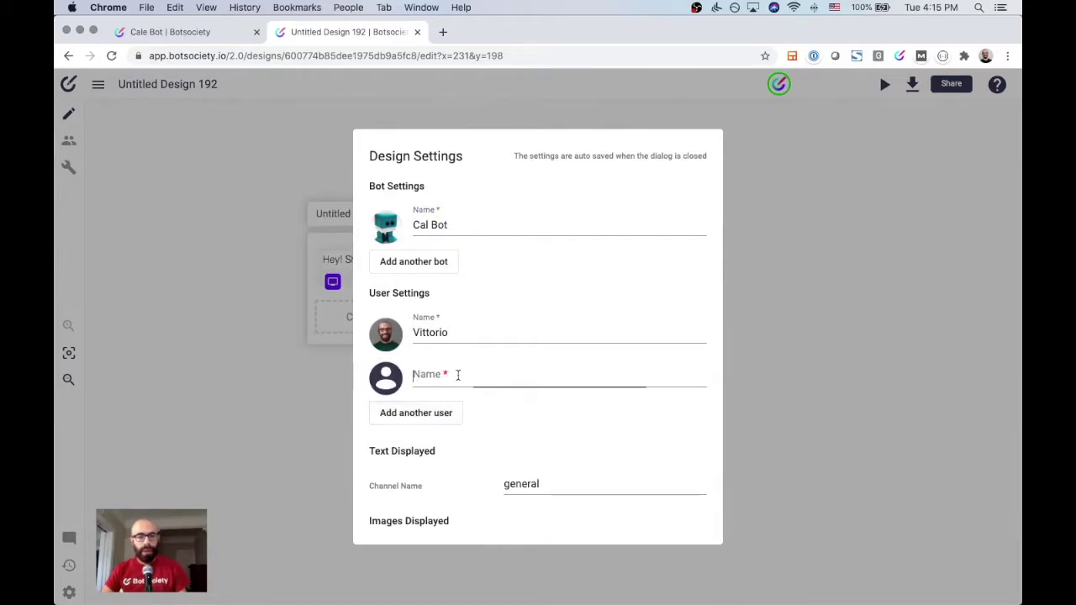
pyautogui.write('Stefano')
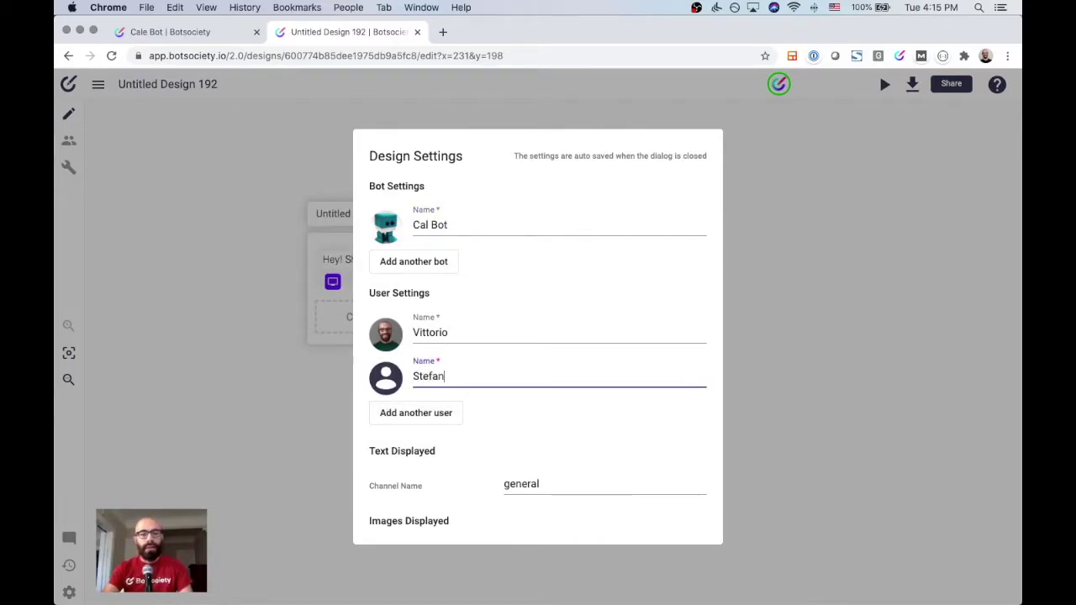
# Step: Upload the second user's portrait PNG from the "lunch bot" folder as their profile picture and close the design settings
pyautogui.click(383, 380)
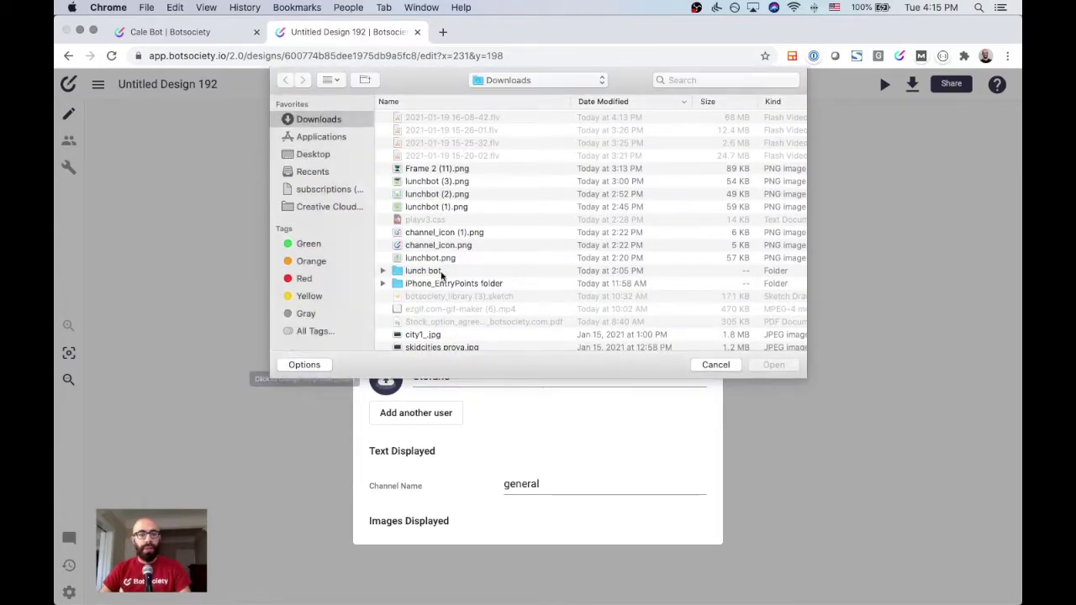
pyautogui.doubleClick(426, 270)
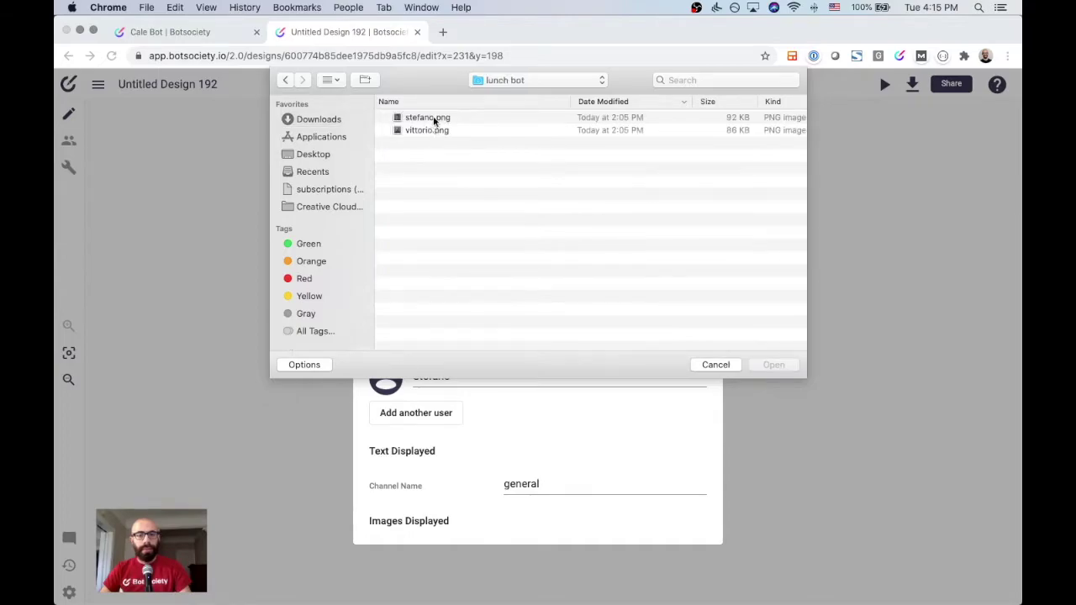
pyautogui.doubleClick(434, 119)
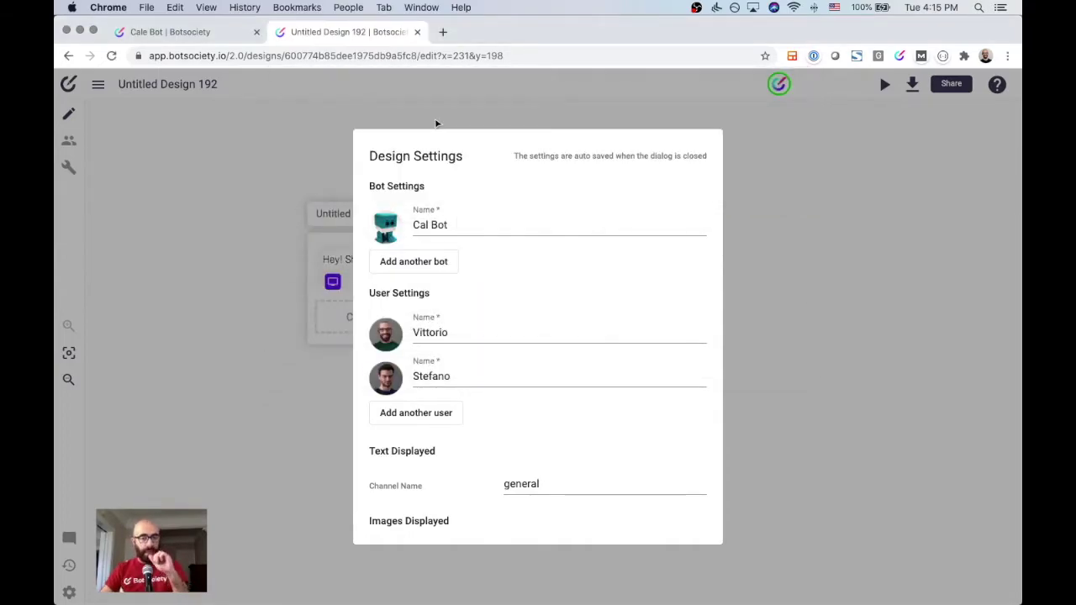
pyautogui.click(786, 198)
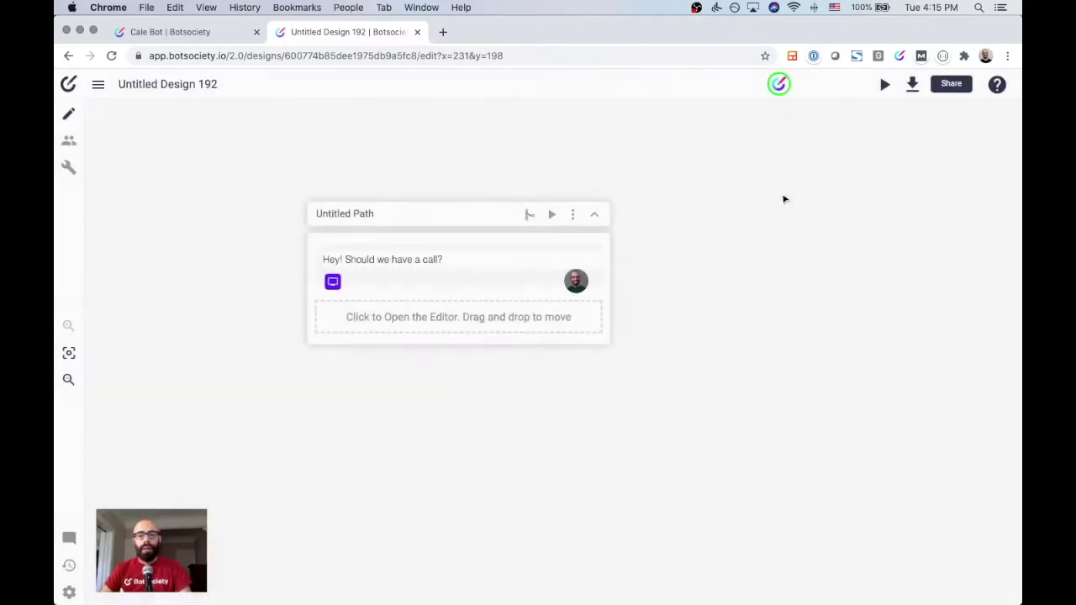
# Step: Start a simple-text user message below the first one with the text "Yes! What about tomorrow?"
pyautogui.click(506, 319)
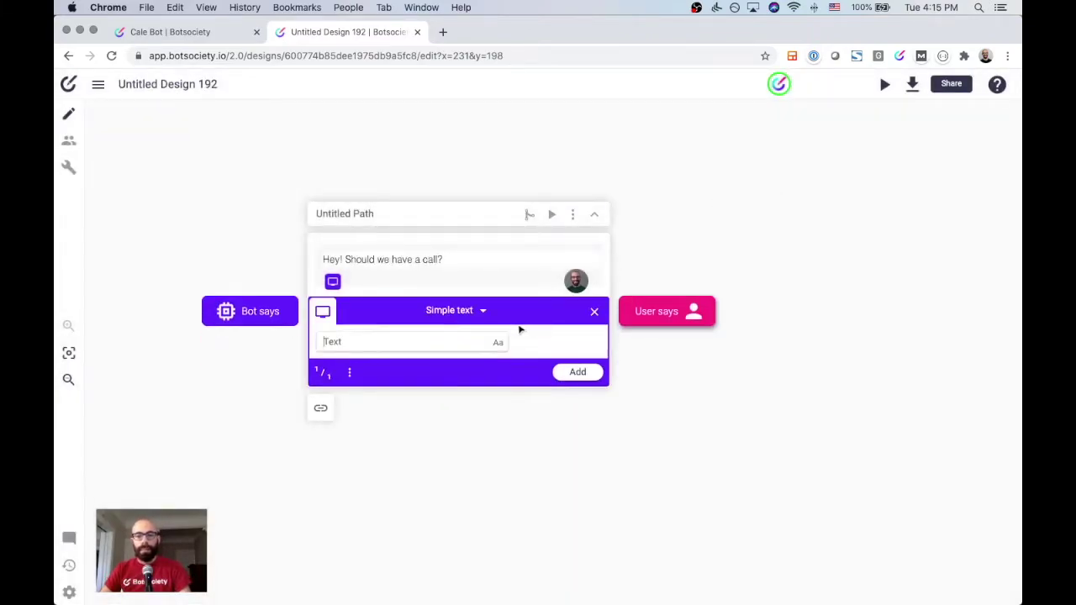
pyautogui.click(665, 311)
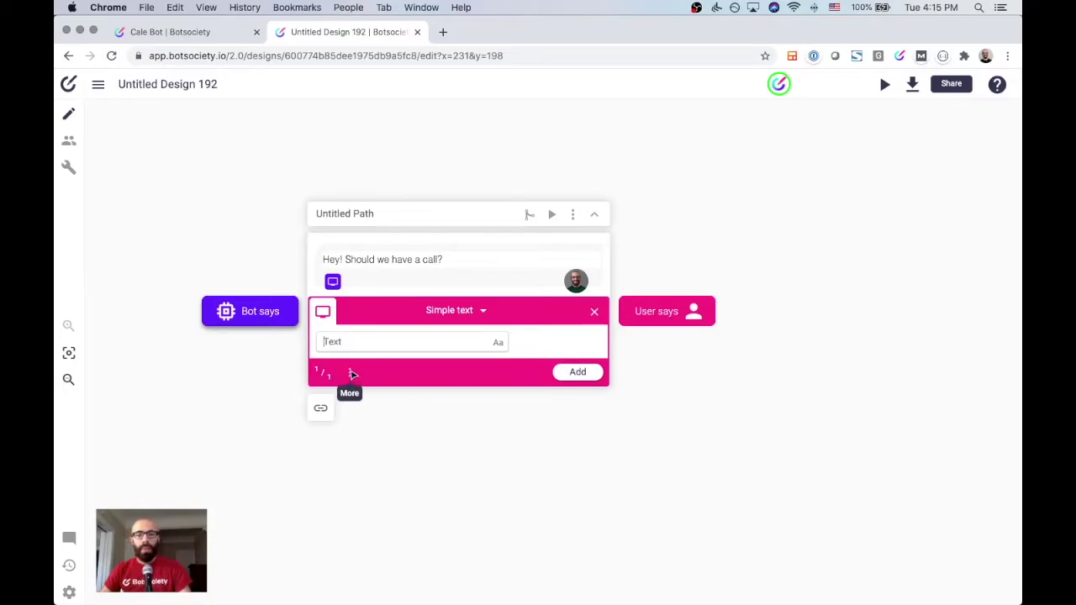
pyautogui.click(369, 345)
pyautogui.write('Yes')
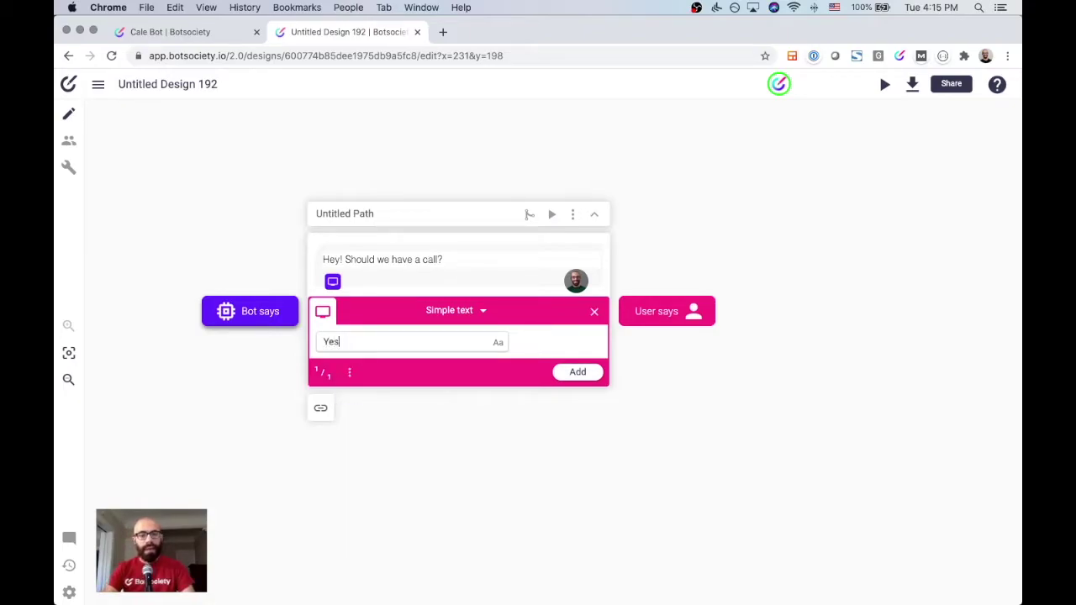
pyautogui.write('! What about tomorrow?')
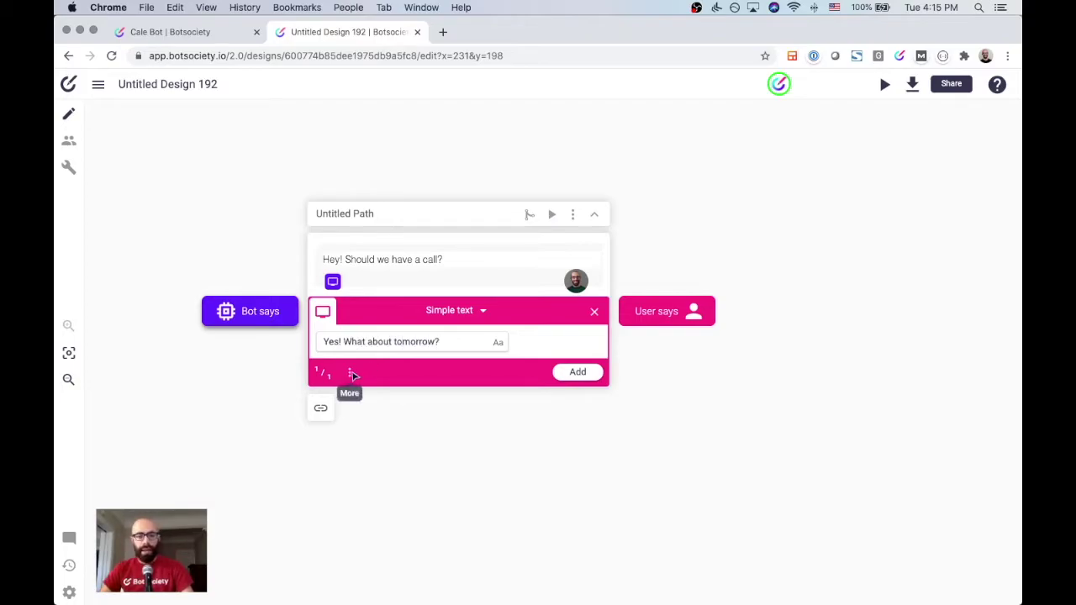
# Step: Set the second user as the sender of the reply and add it to the path
pyautogui.click(349, 372)
pyautogui.click(351, 373)
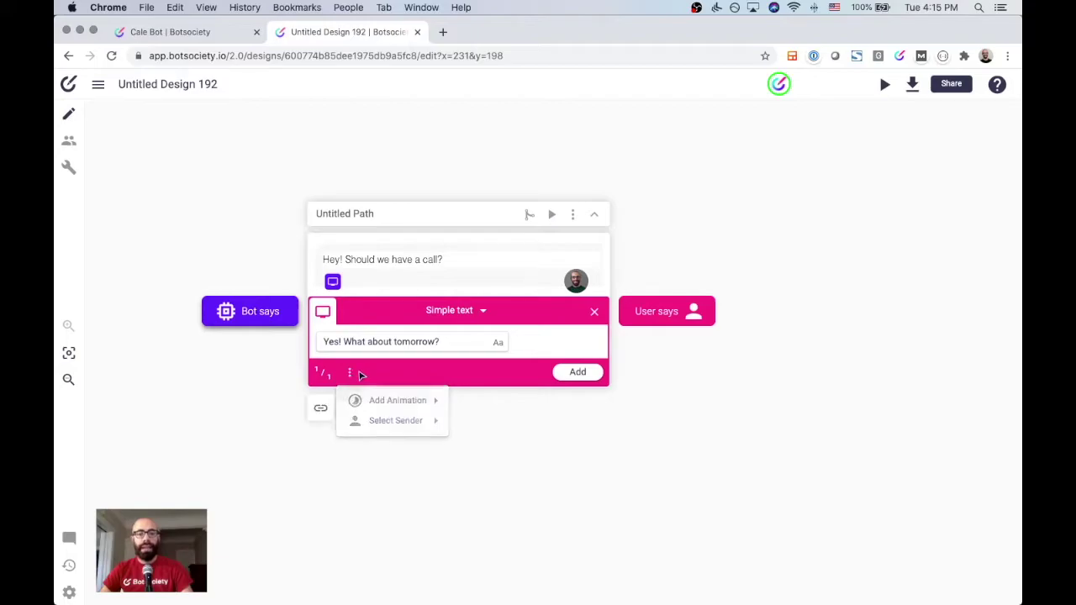
pyautogui.click(588, 377)
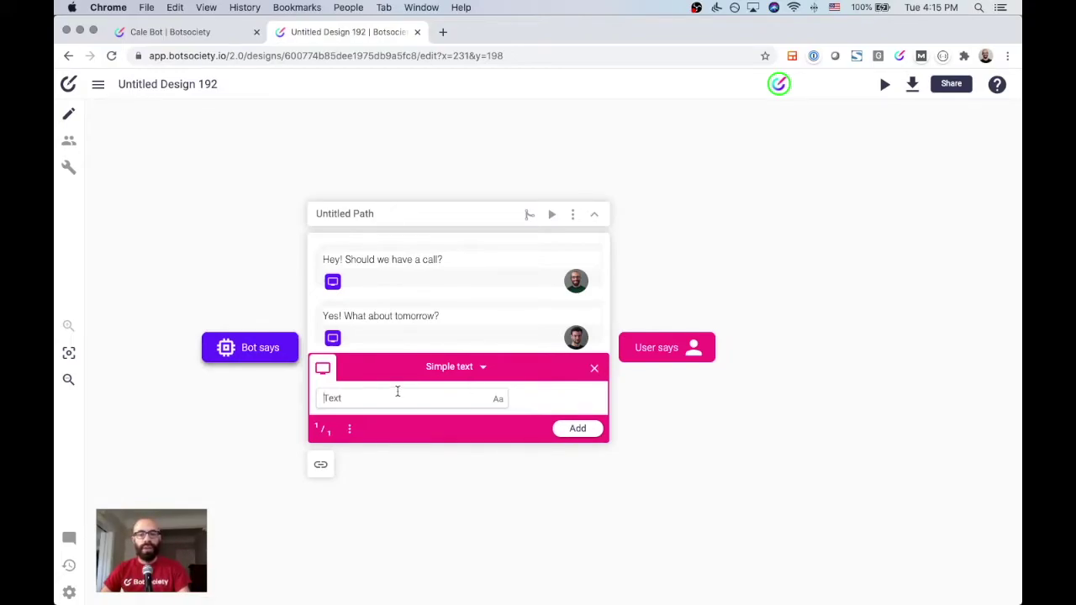
# Step: Add another simple-text user message reading "Tomorrow sounds good!" to the path
pyautogui.write('Tomorrow s')
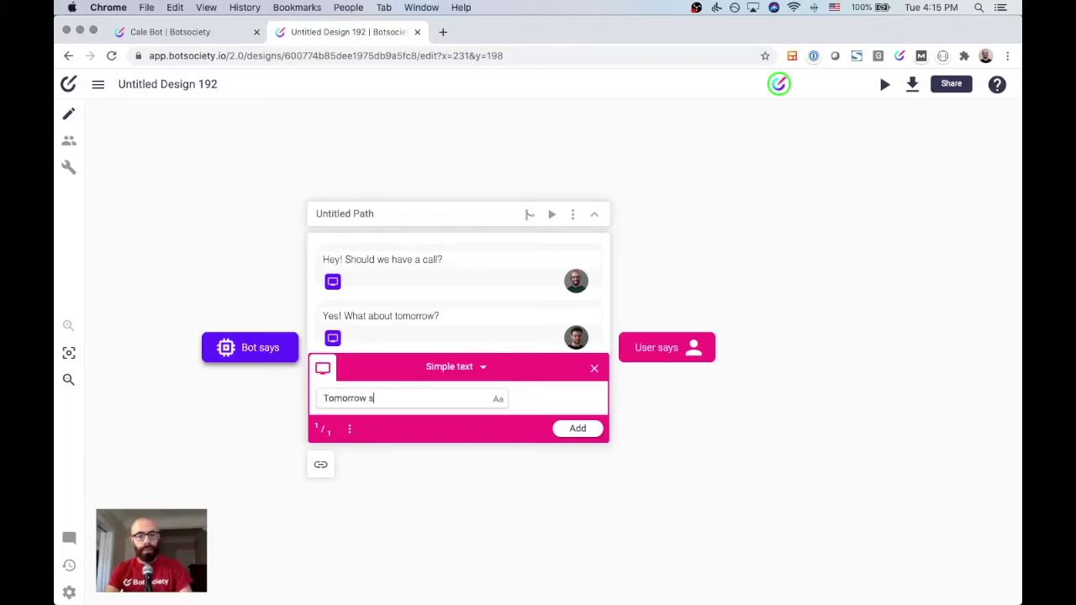
pyautogui.write('ounds good!')
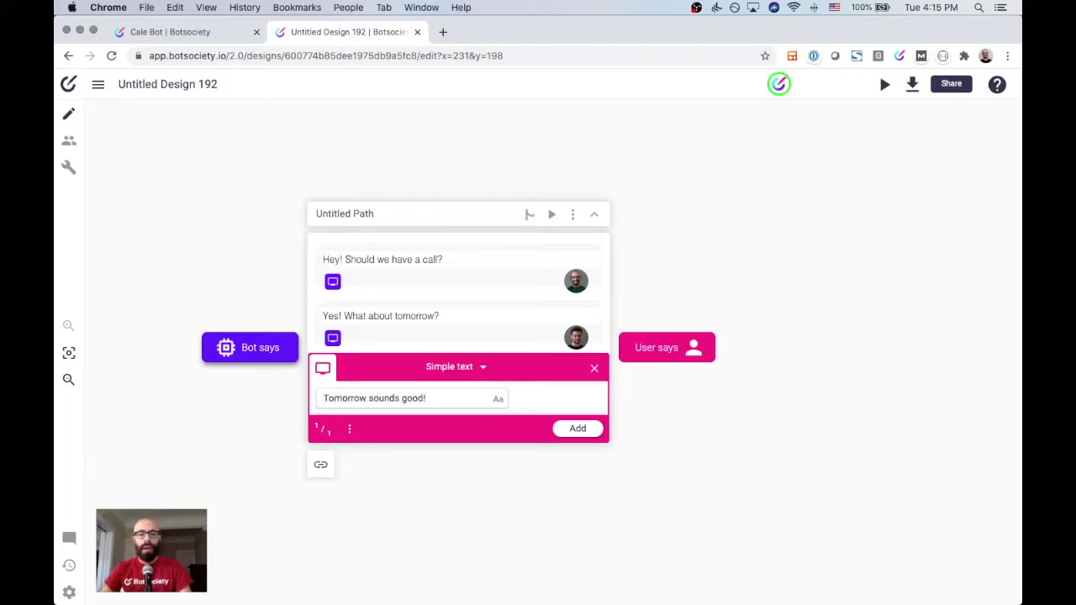
pyautogui.click(579, 428)
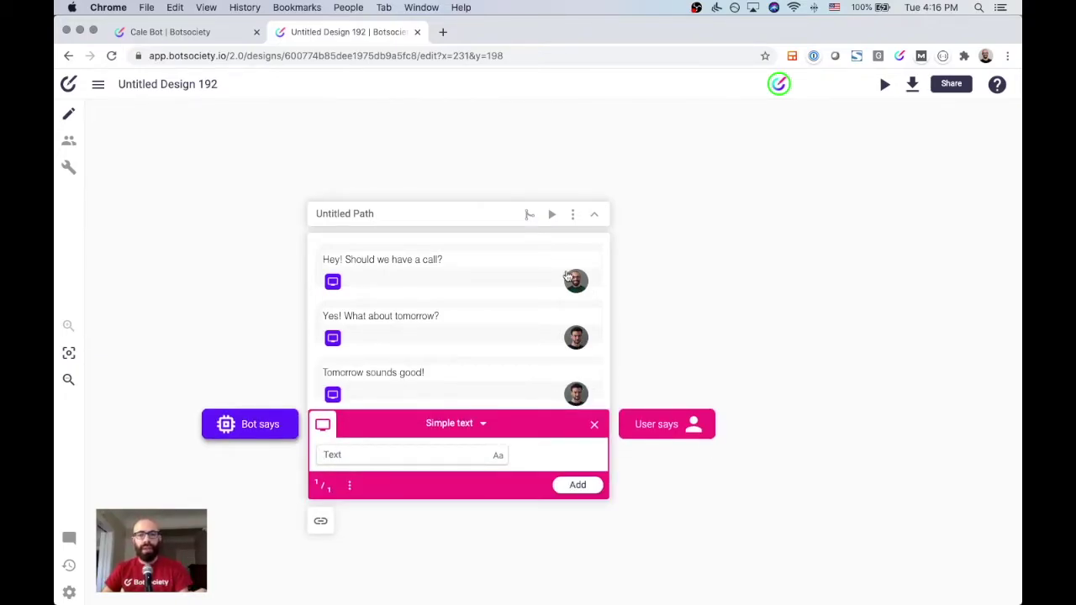
# Step: Set the first user as the sender of the "Tomorrow sounds good!" message, save it, and preview the path
pyautogui.click(523, 381)
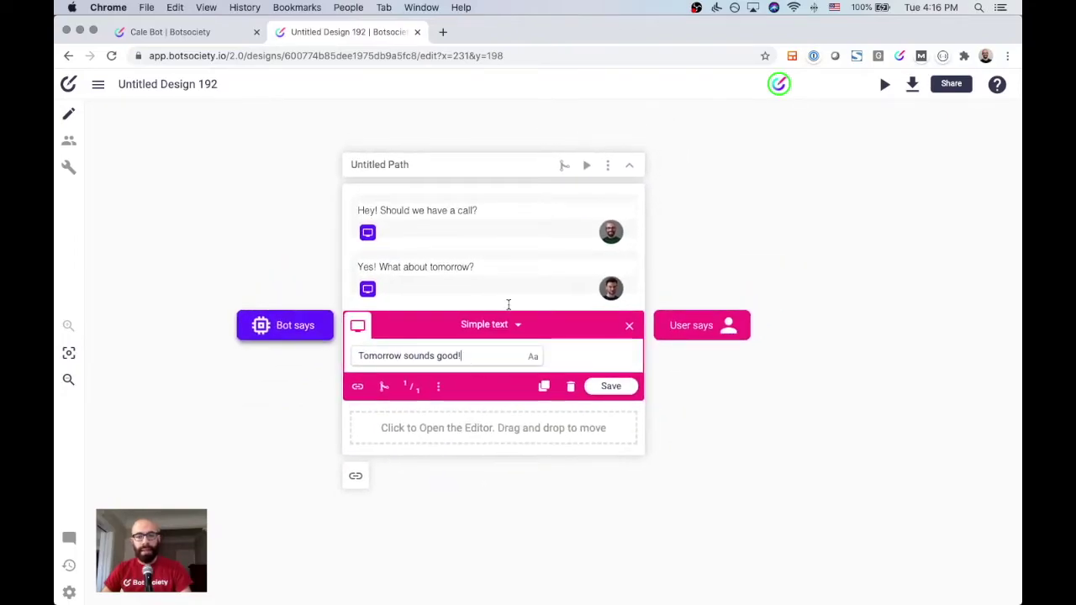
pyautogui.click(445, 392)
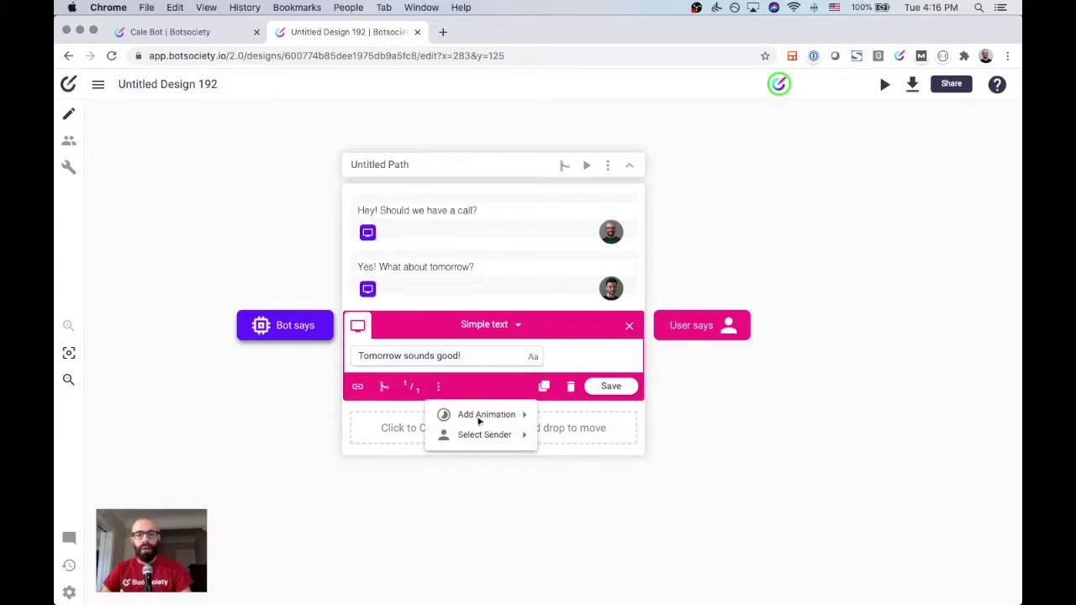
pyautogui.moveTo(478, 432)
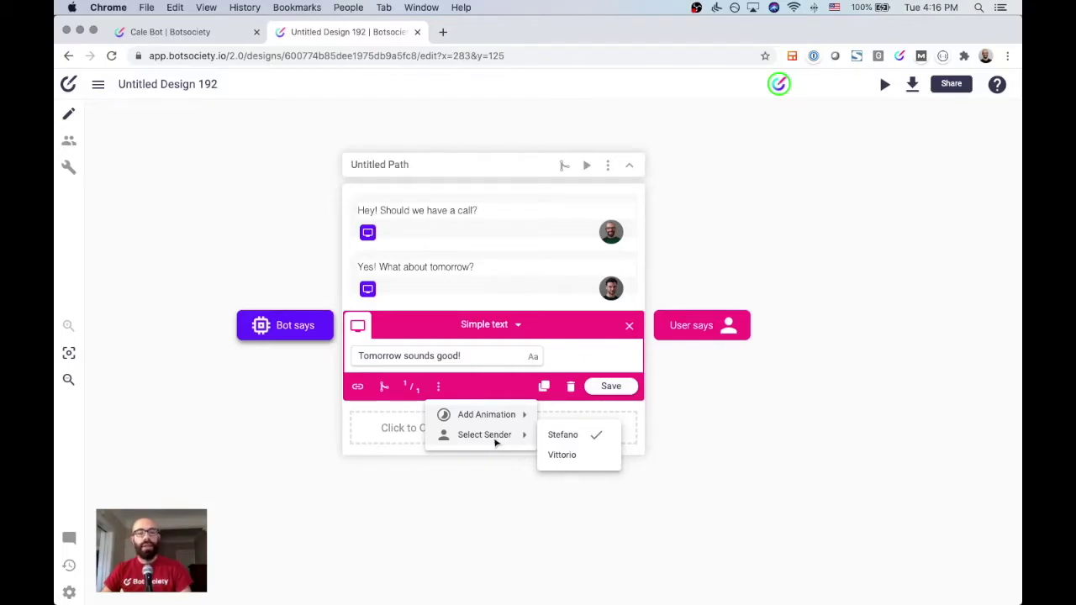
pyautogui.click(579, 461)
pyautogui.click(613, 388)
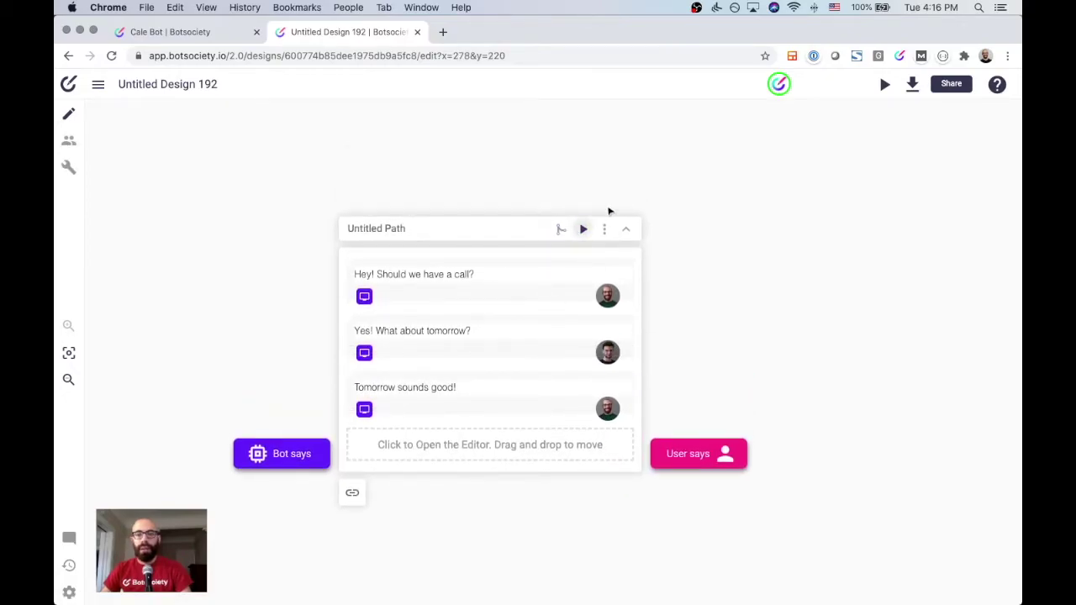
pyautogui.click(583, 229)
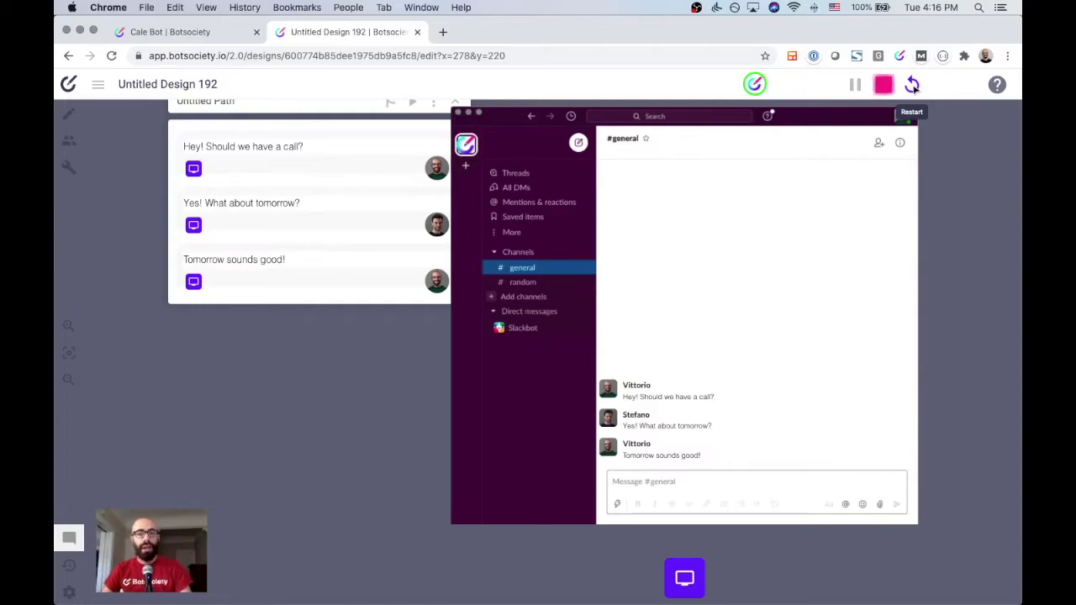
pyautogui.click(883, 85)
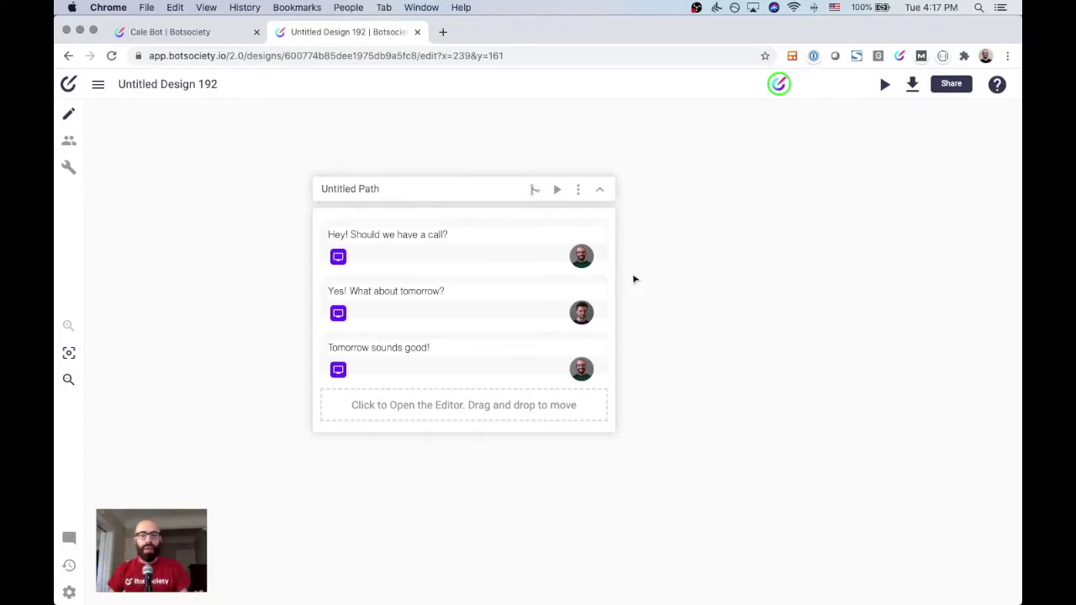
pyautogui.click(502, 407)
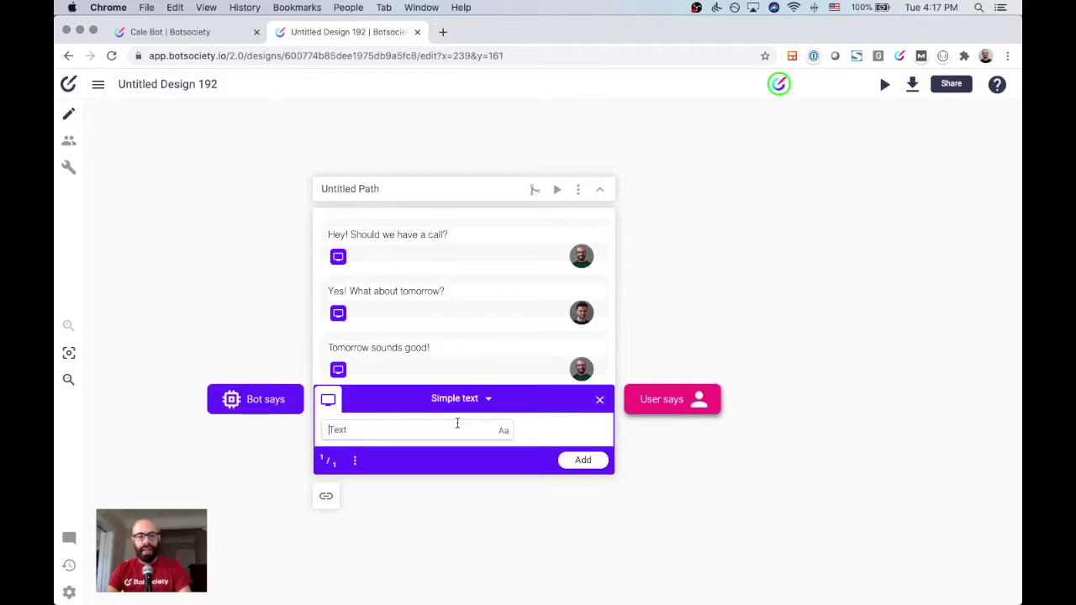
pyautogui.write('@Cal')
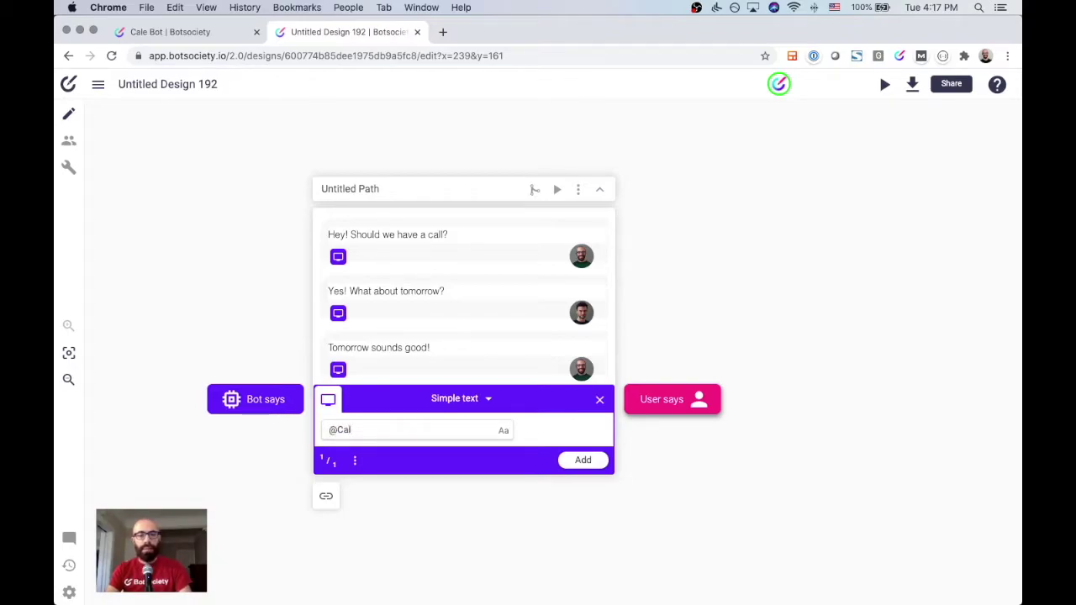
pyautogui.write('bot find a g')
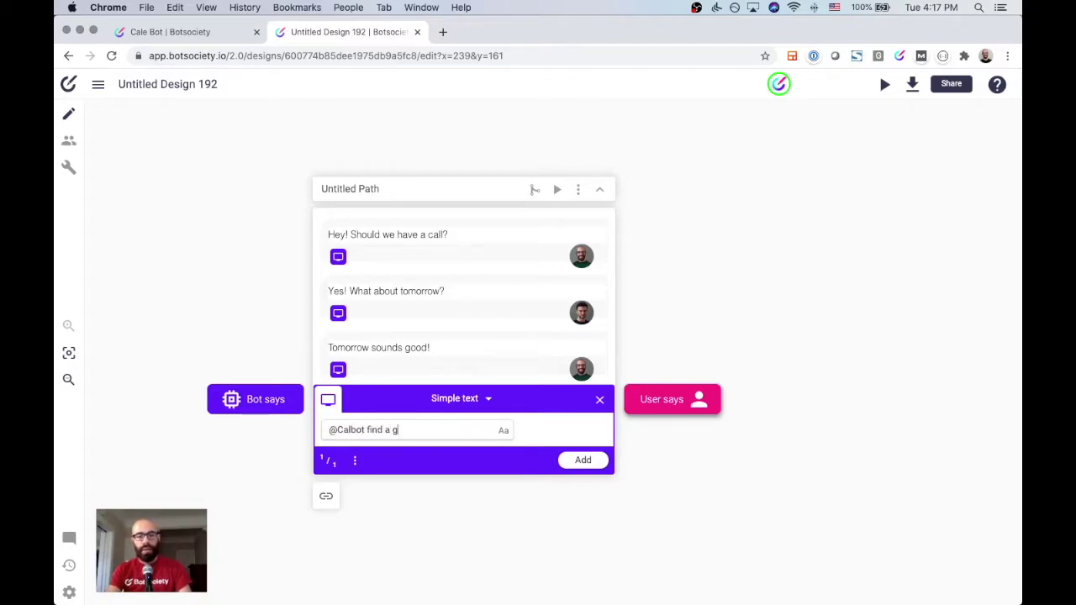
pyautogui.write('ood time for us')
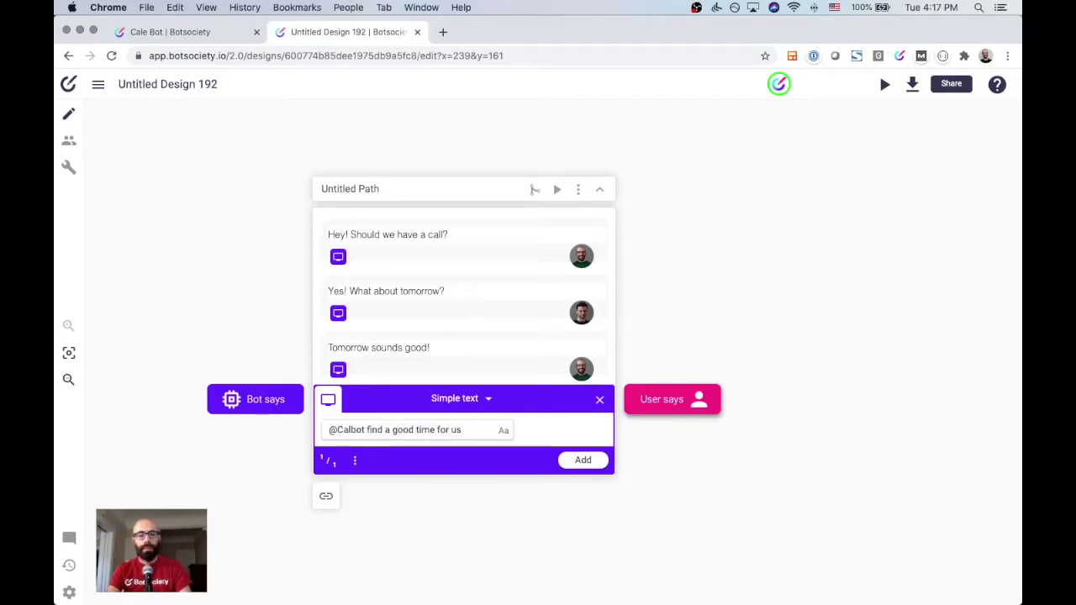
pyautogui.write(', tomorrow')
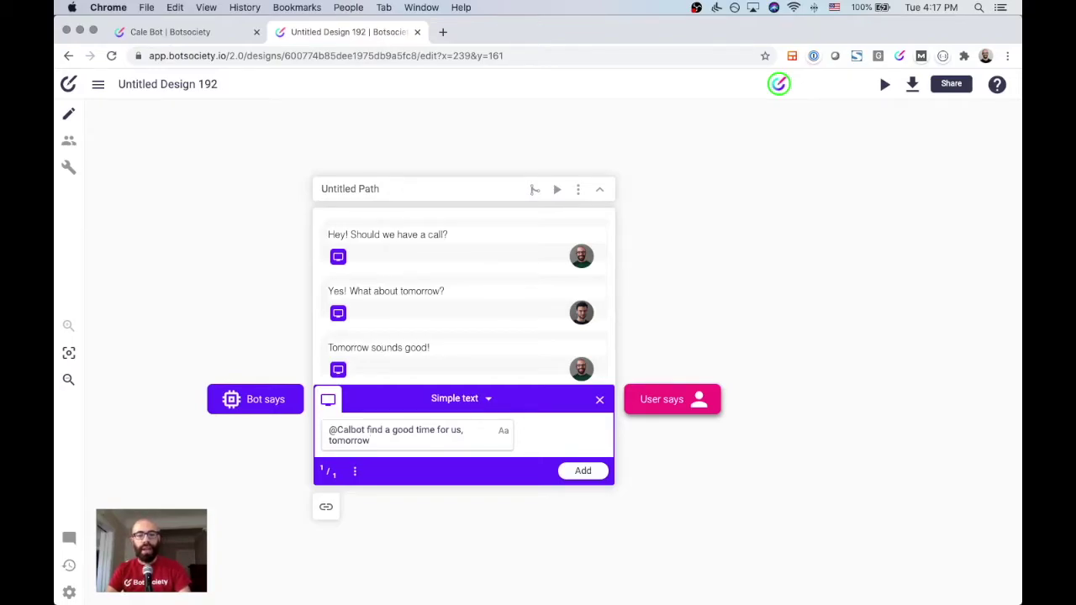
pyautogui.press('Return')
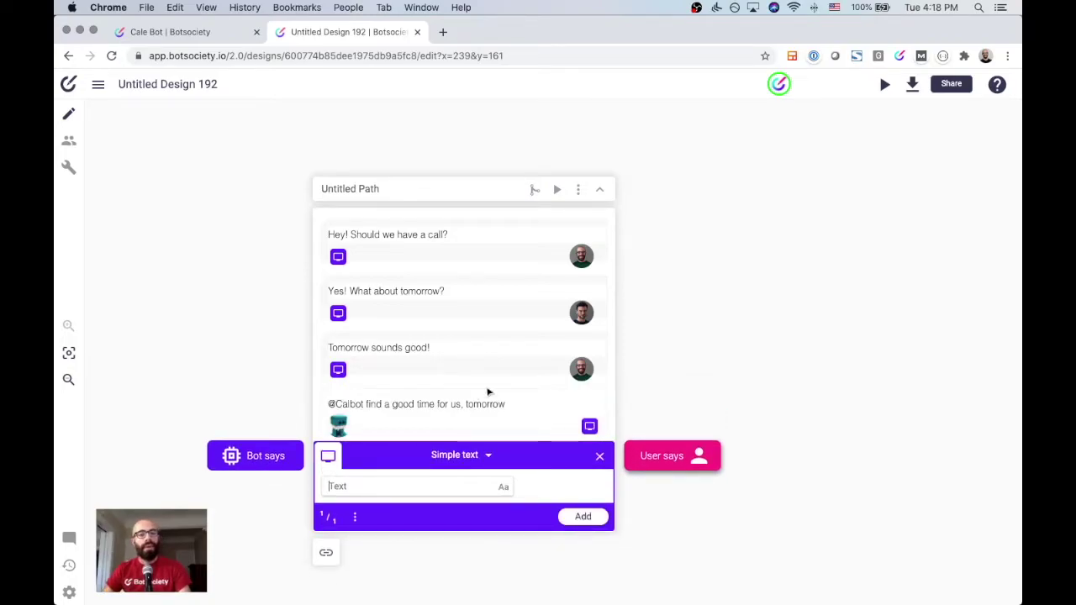
pyautogui.scroll(-2, 486, 418)
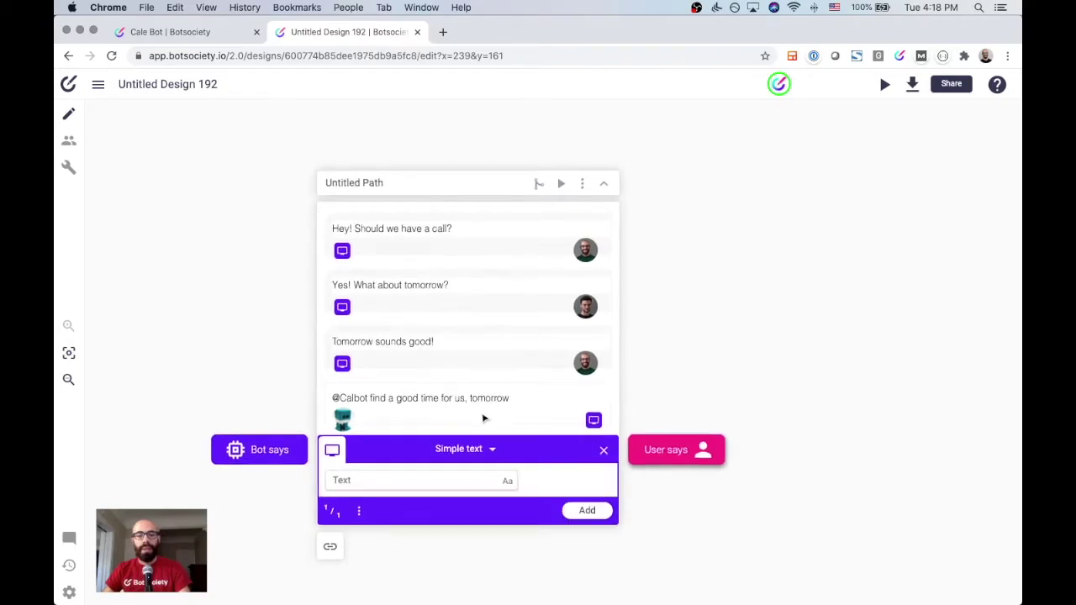
pyautogui.click(511, 412)
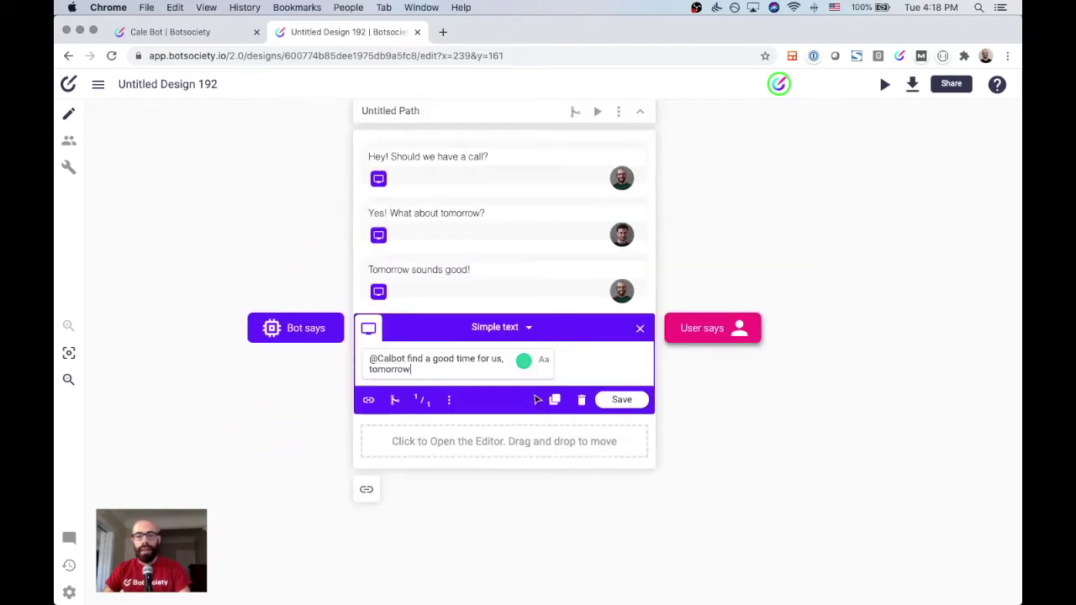
pyautogui.click(582, 401)
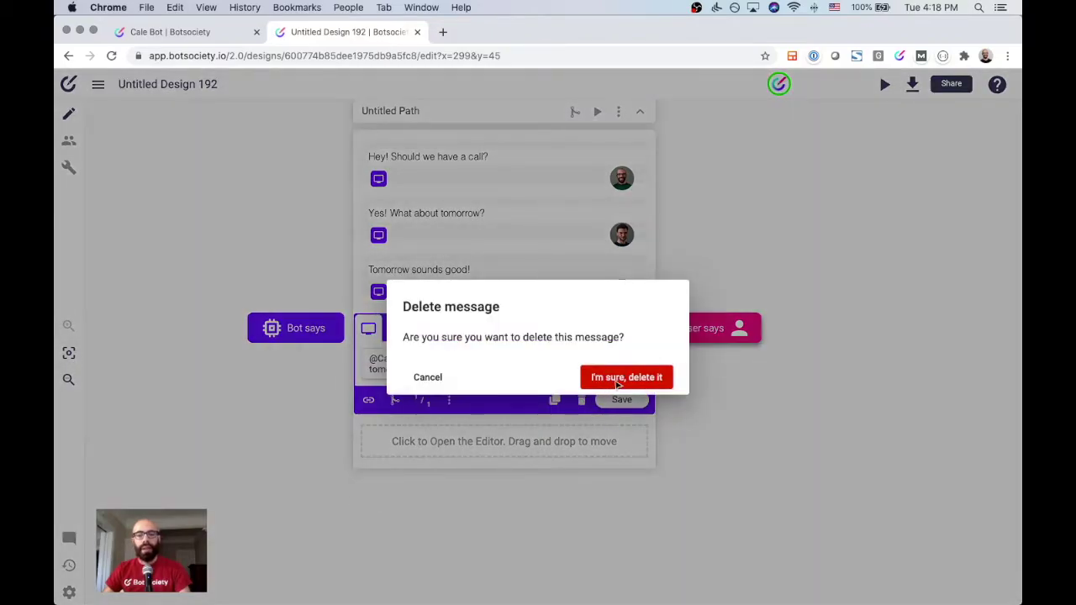
pyautogui.click(619, 380)
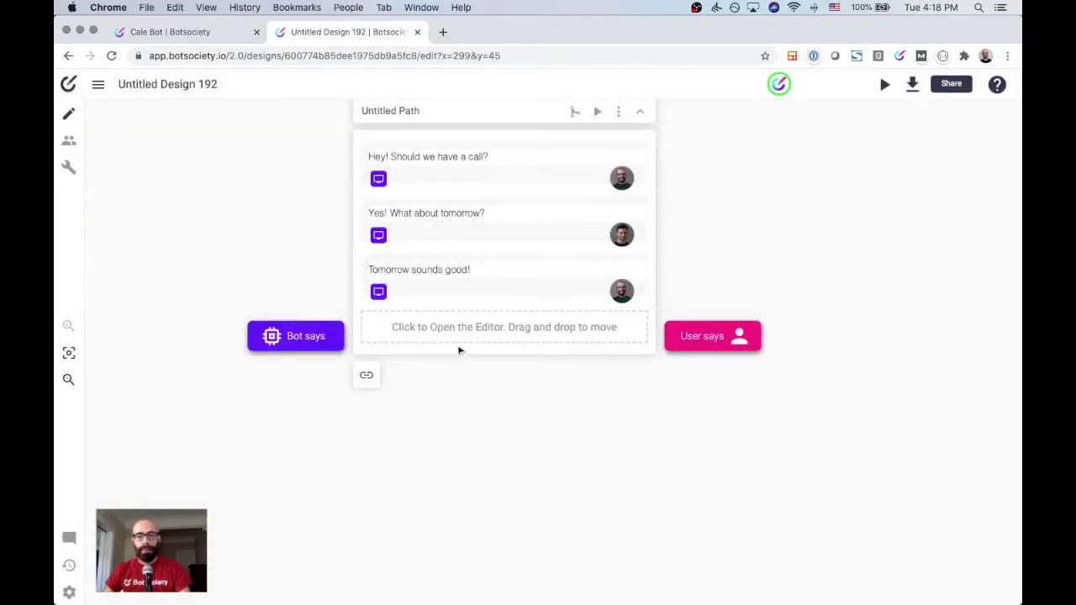
pyautogui.click(728, 345)
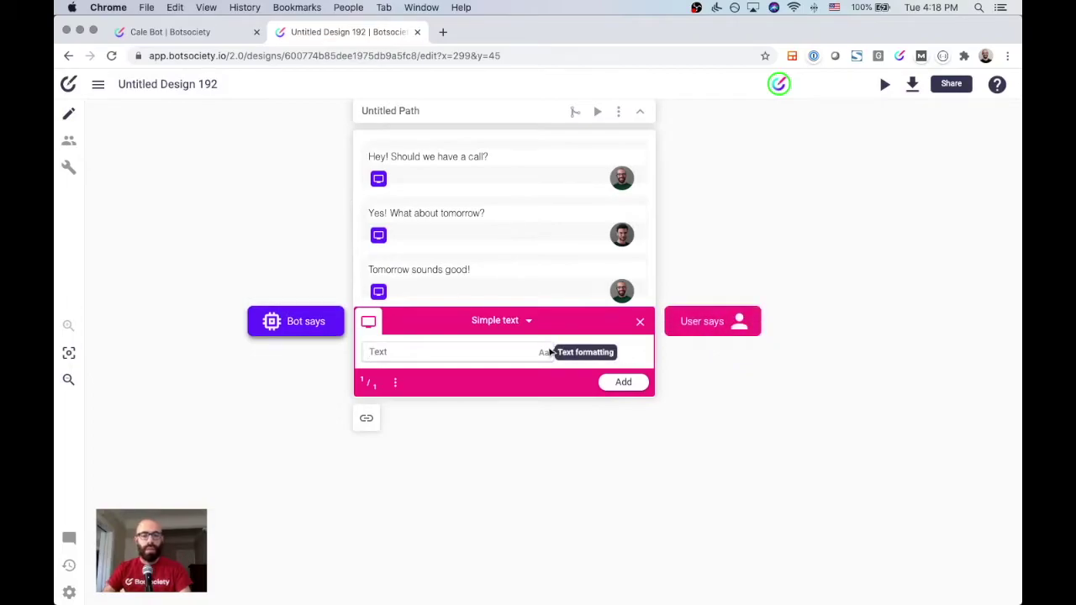
pyautogui.write('@C')
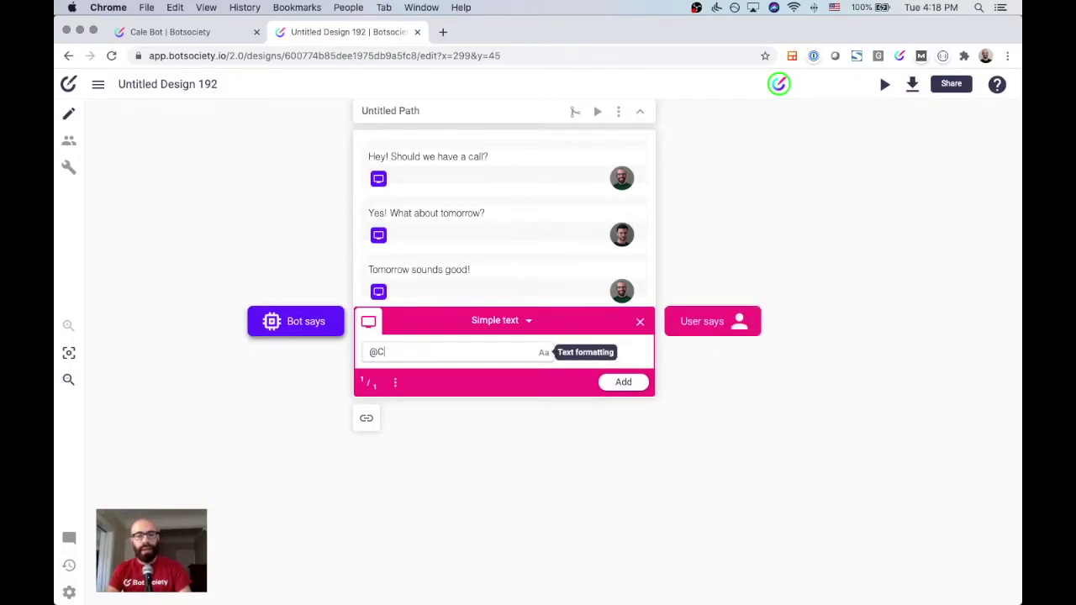
pyautogui.write('albot')
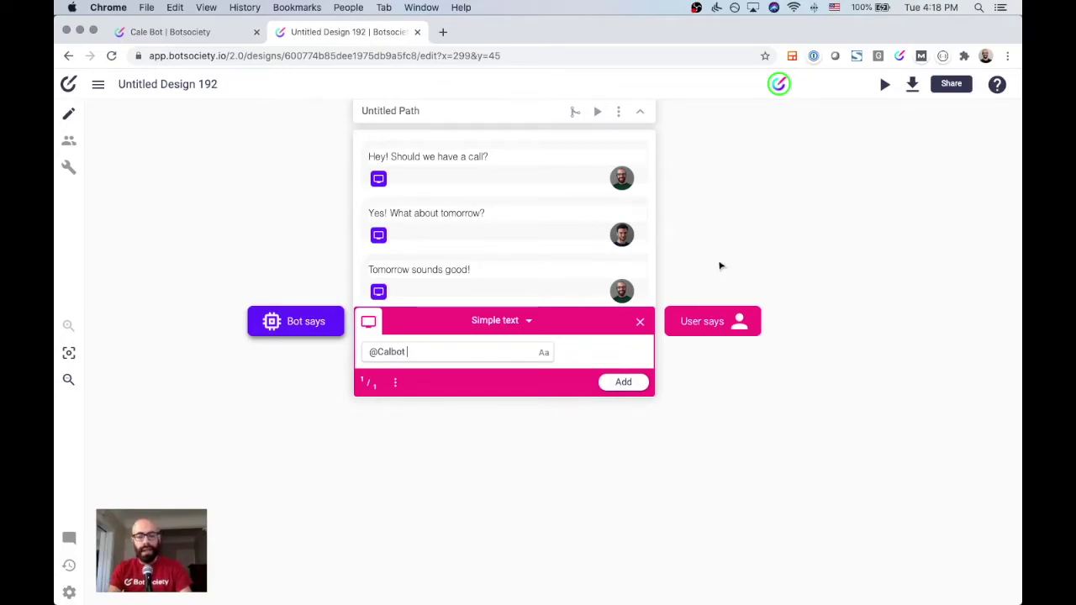
pyautogui.write('find a time for us')
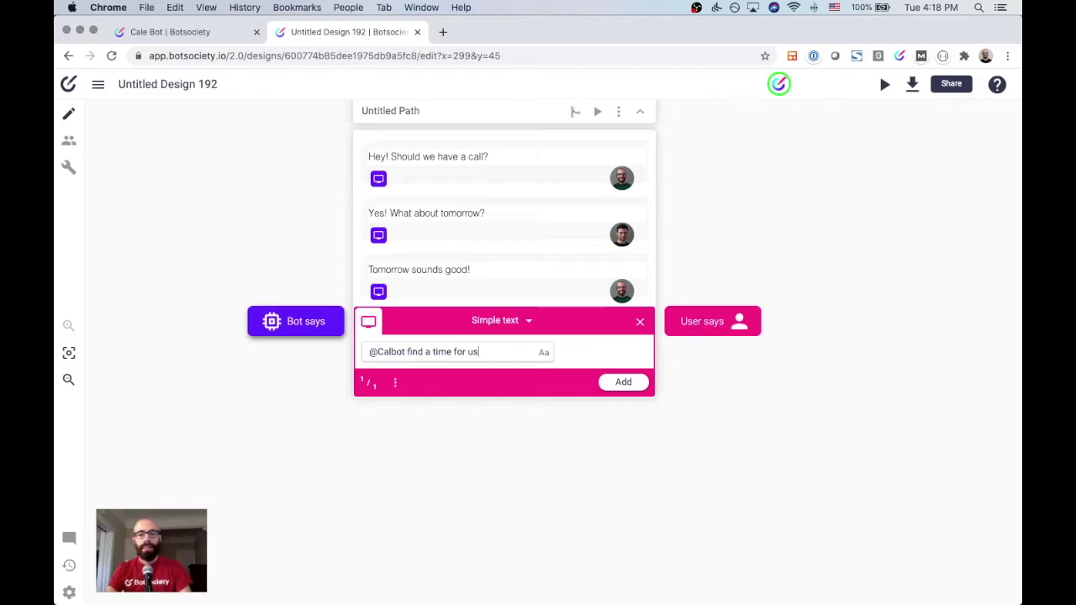
pyautogui.click(618, 379)
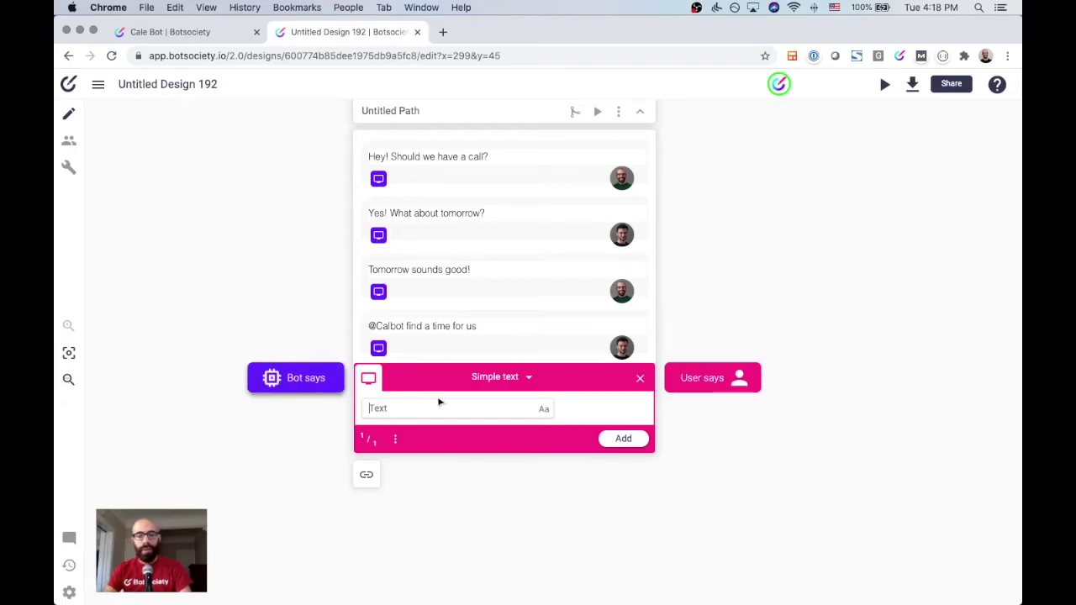
pyautogui.press('Tab')
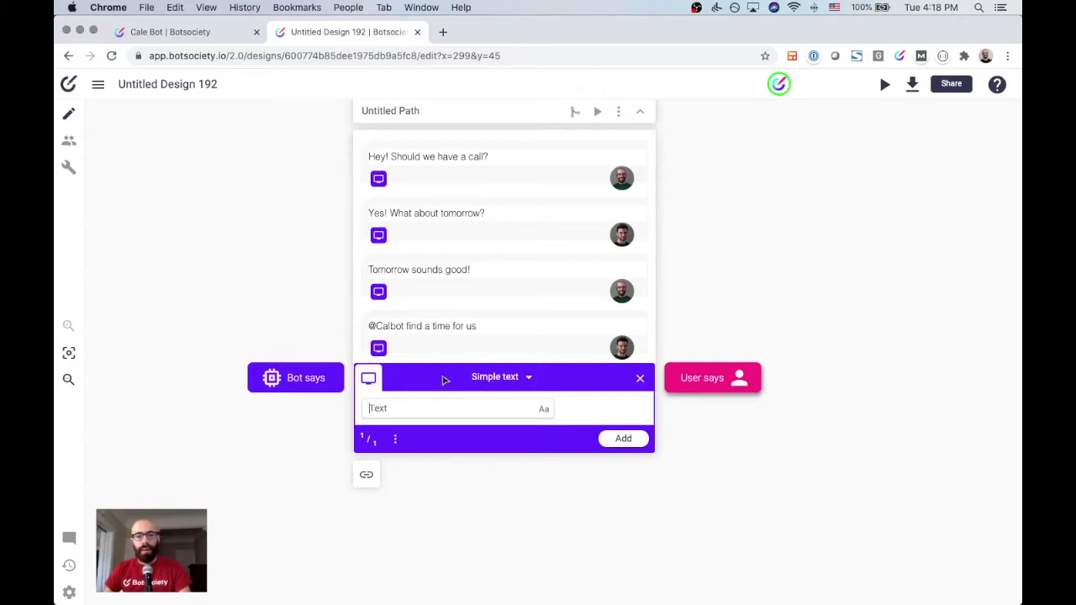
pyautogui.click(509, 379)
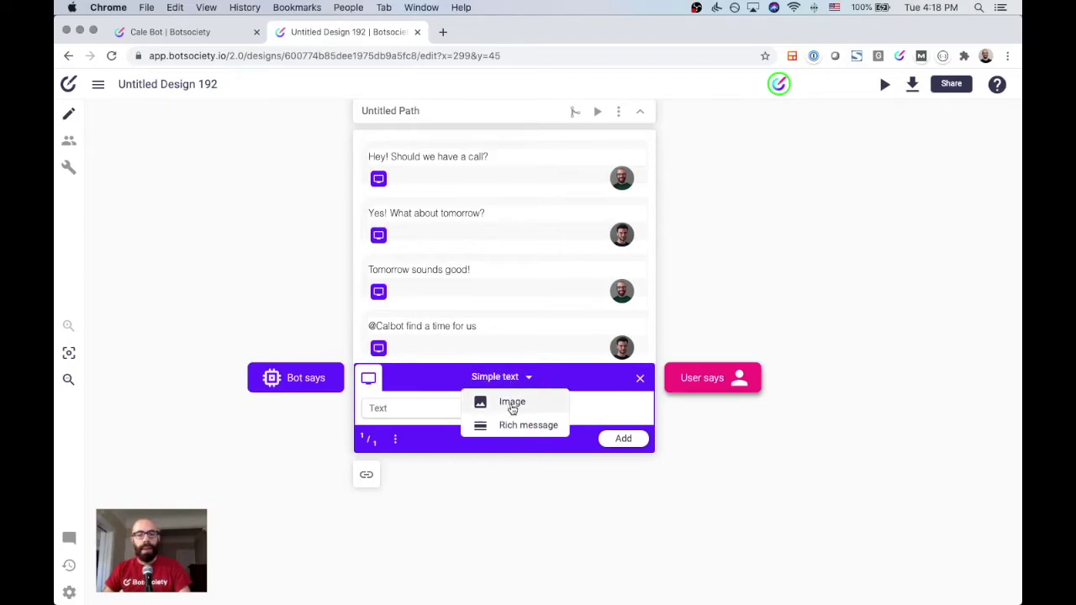
pyautogui.click(511, 378)
pyautogui.click(511, 378)
pyautogui.click(523, 405)
pyautogui.click(522, 378)
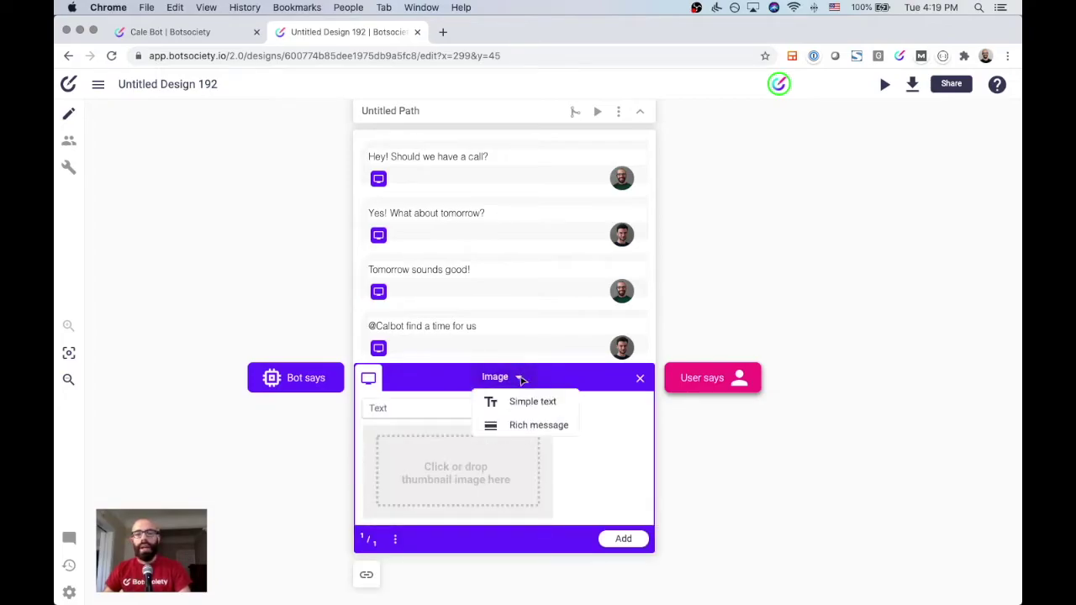
pyautogui.click(529, 426)
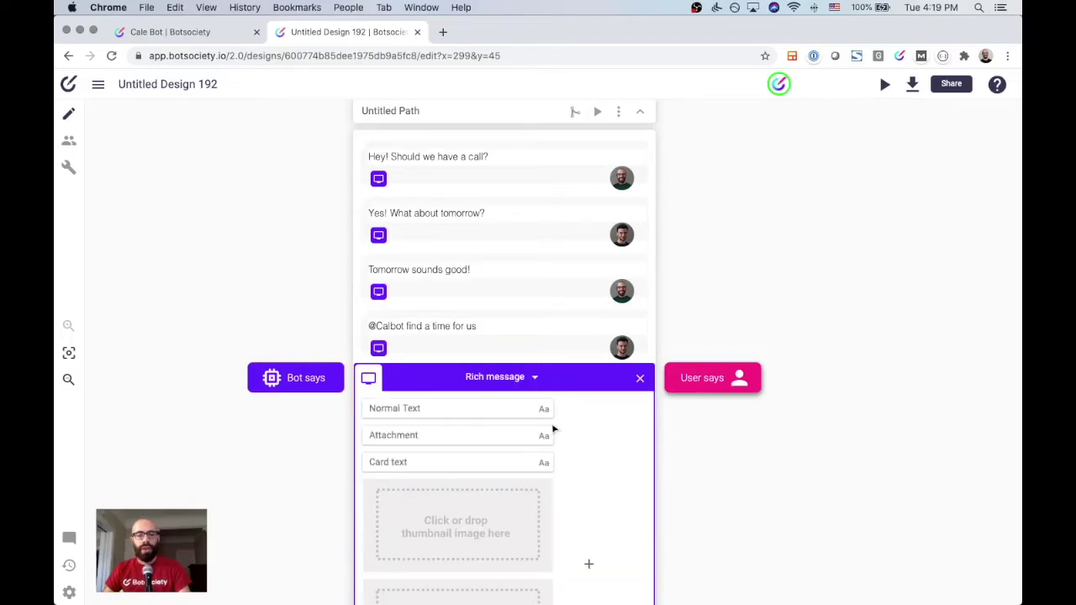
pyautogui.scroll(-3, 608, 427)
pyautogui.hscroll(1, 608, 426)
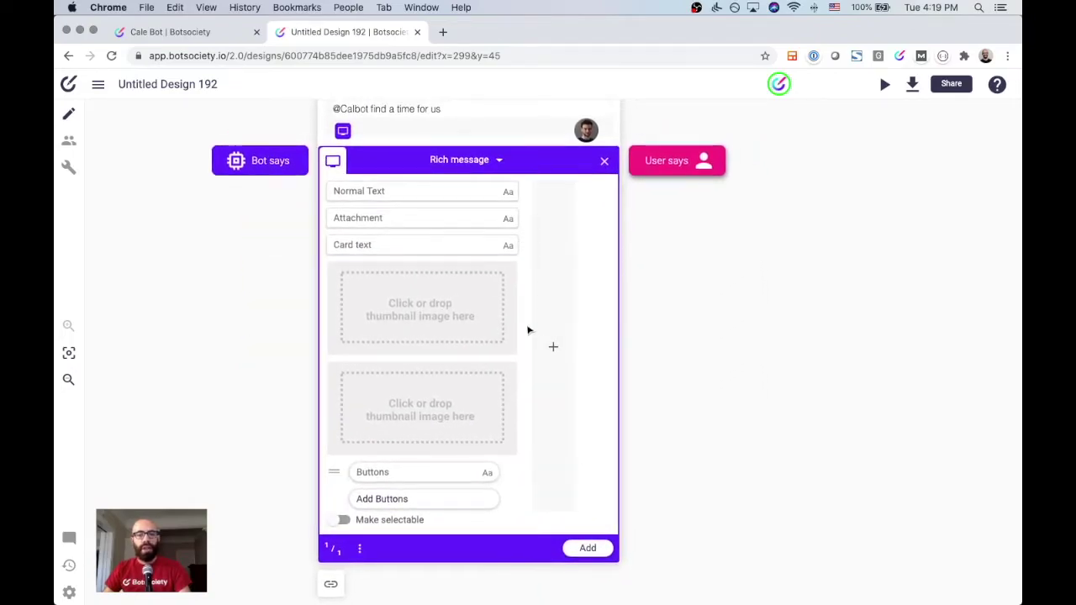
pyautogui.scroll(3, 528, 329)
pyautogui.hscroll(1, 528, 329)
pyautogui.scroll(-2, 528, 330)
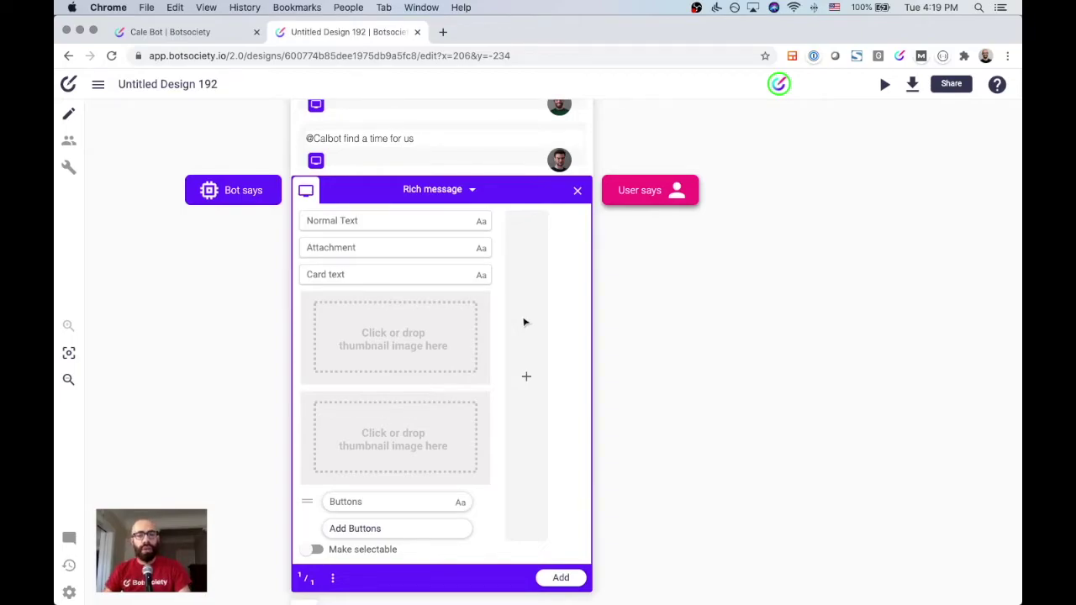
pyautogui.click(360, 223)
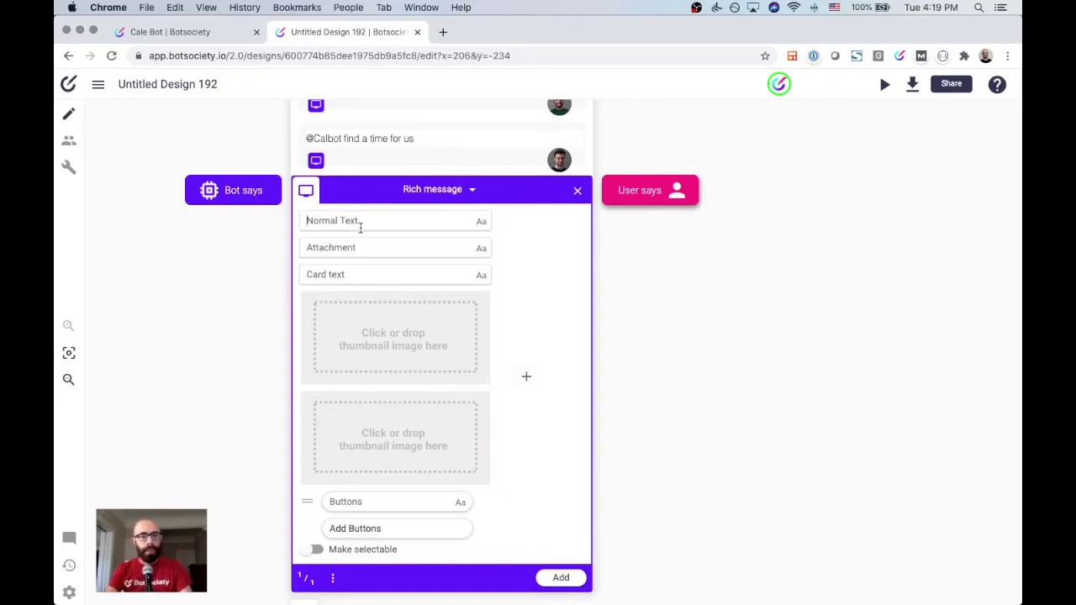
pyautogui.write('Sure!')
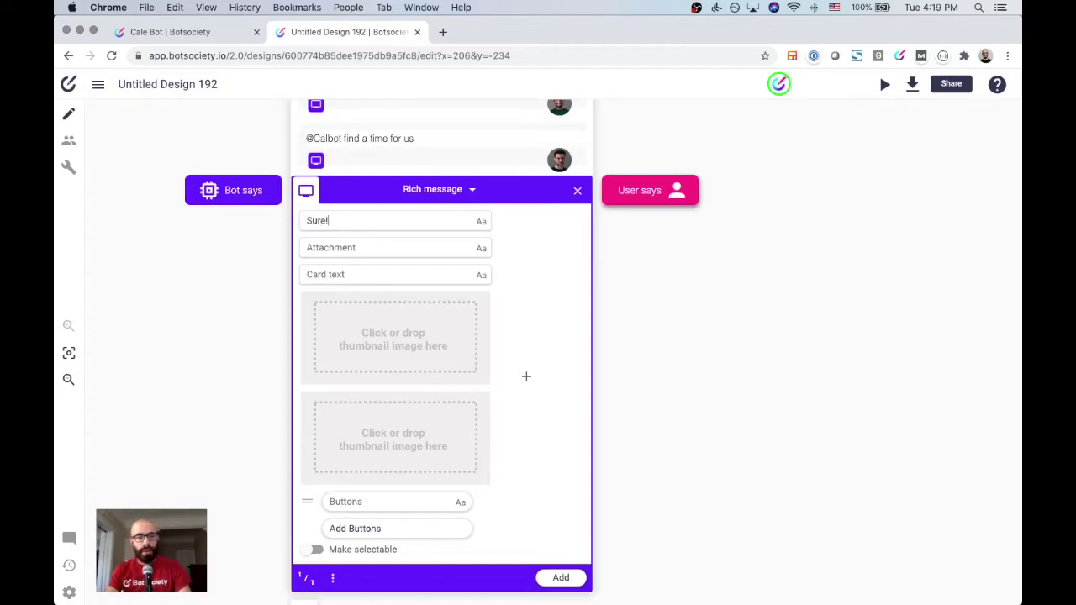
pyautogui.press('super+a')
pyautogui.press('BackSpace')
pyautogui.press('Tab')
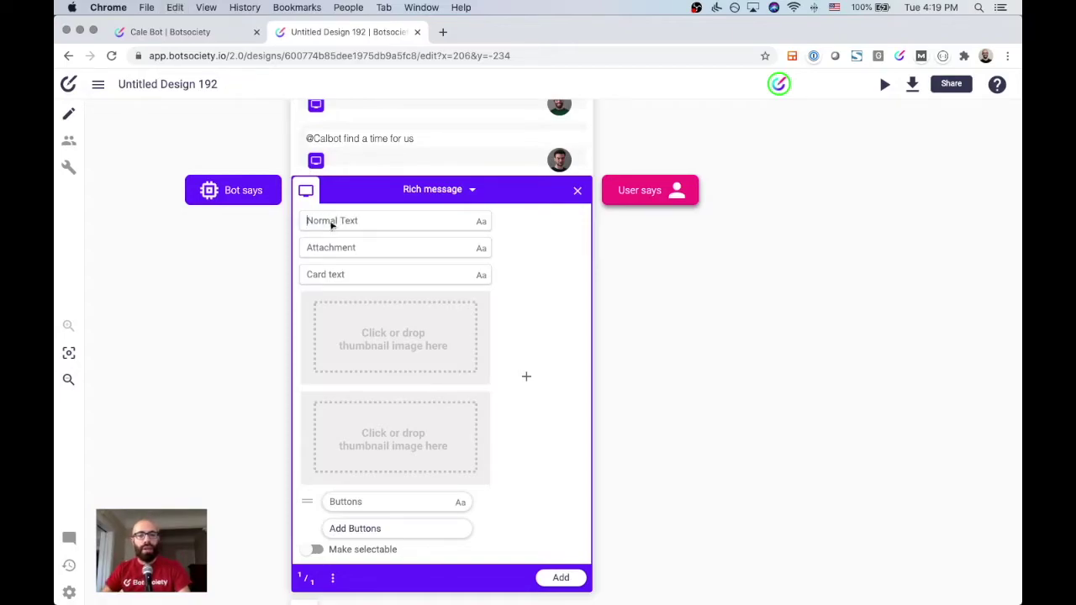
# Step: Enter "Sure! A call for you and who else?" as the rich message's normal text
pyautogui.click(437, 227)
pyautogui.write('Sure!')
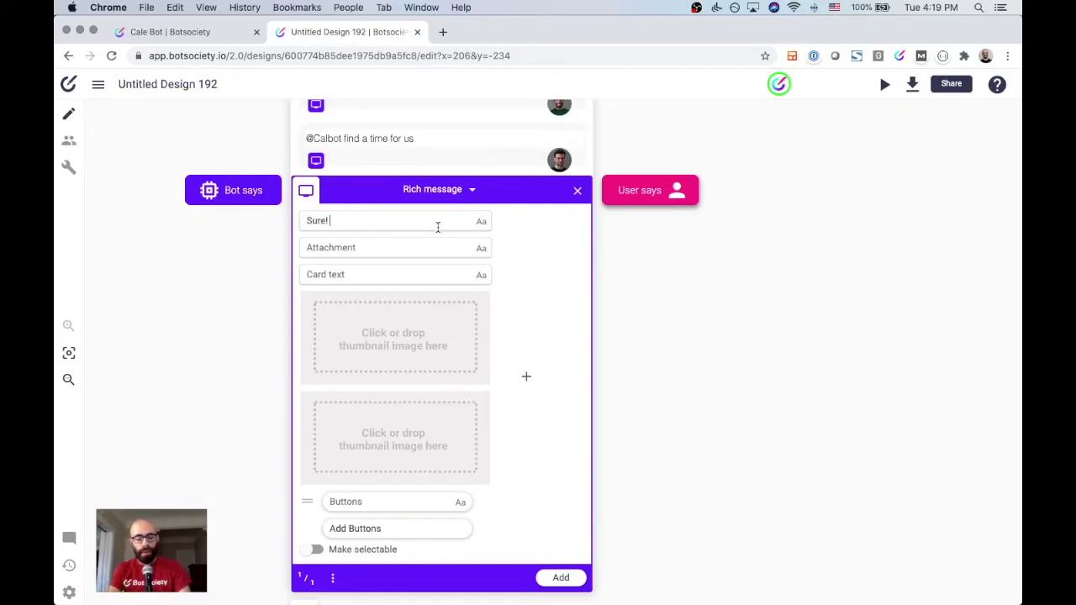
pyautogui.write(' A call for you')
pyautogui.write(' and')
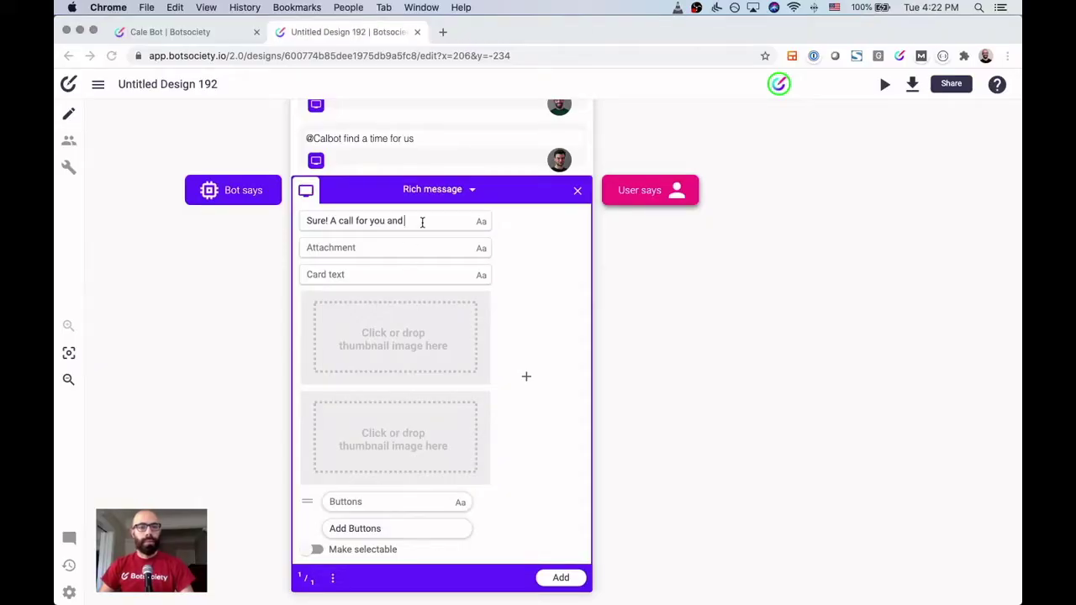
pyautogui.write('Stef')
pyautogui.press('BackSpace')
pyautogui.press('BackSpace')
pyautogui.press('BackSpace')
pyautogui.press('BackSpace')
pyautogui.write('who else?')
# Step: Label the rich message's first button "Everyone in the channel"
pyautogui.click(375, 501)
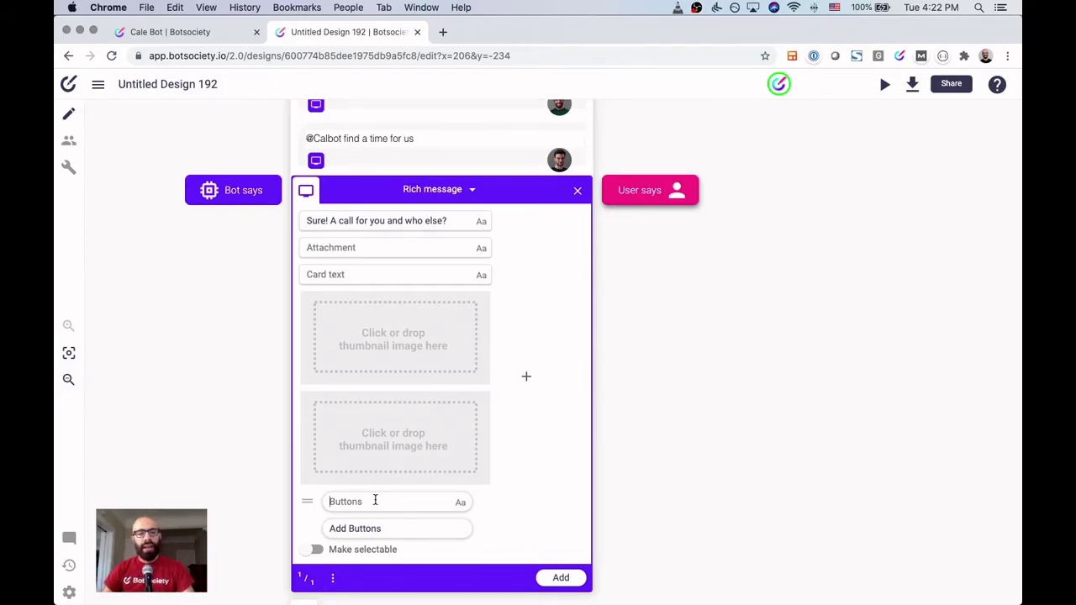
pyautogui.scroll(-1, 375, 501)
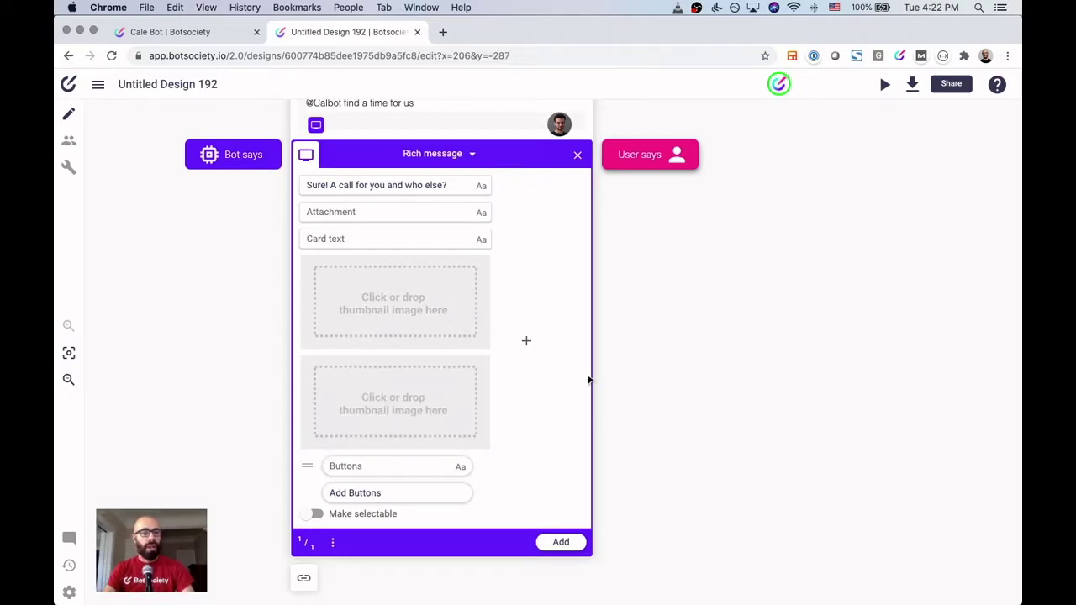
pyautogui.write('Every')
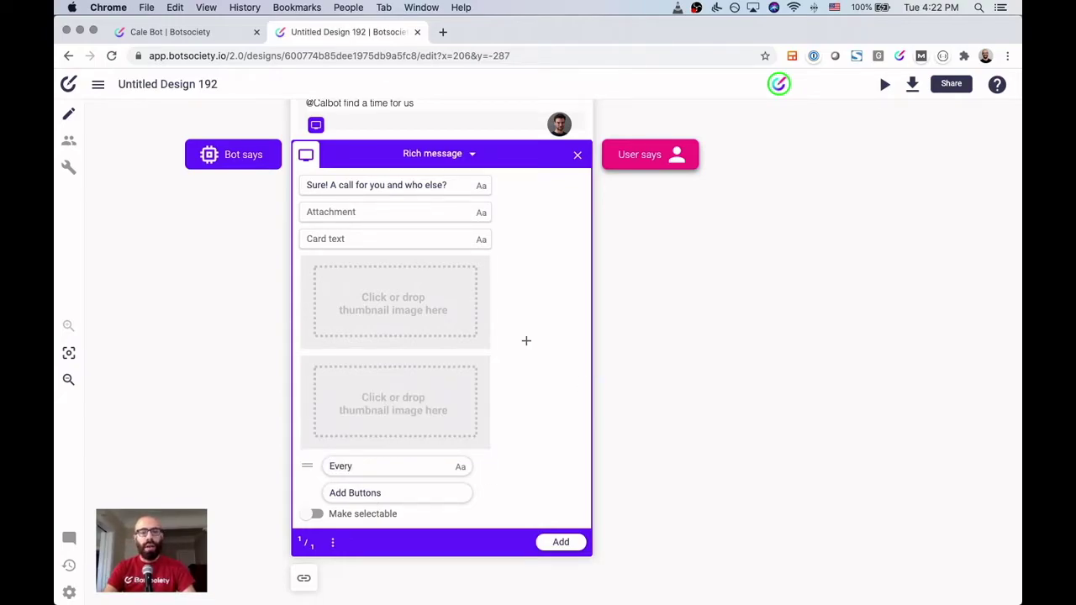
pyautogui.press('BackSpace')
pyautogui.press('BackSpace')
pyautogui.press('BackSpace')
pyautogui.press('BackSpace')
pyautogui.press('BackSpace')
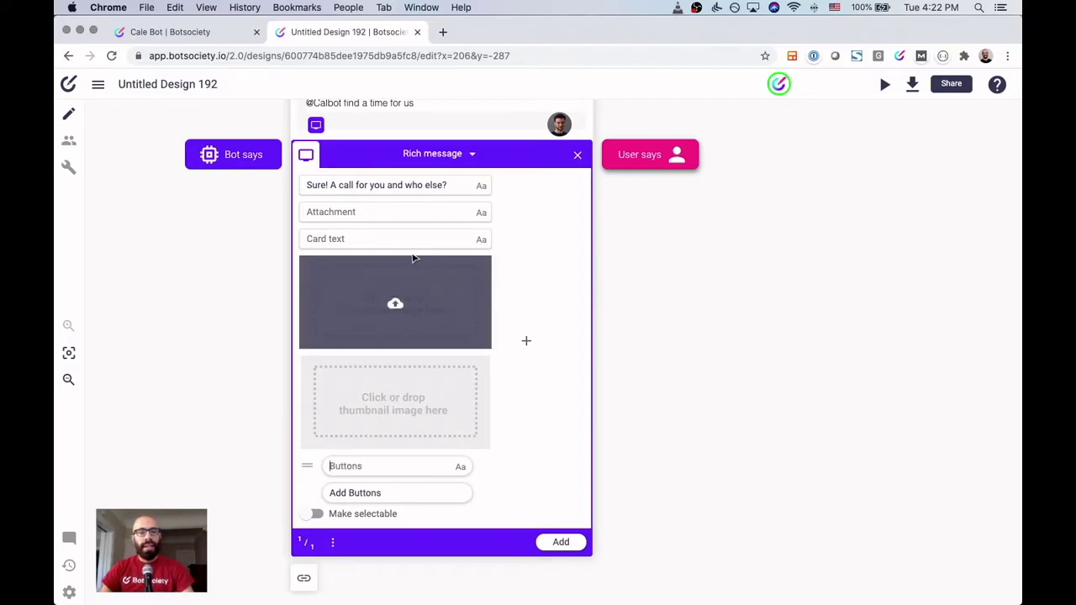
pyautogui.click(369, 462)
pyautogui.write('Everyone ')
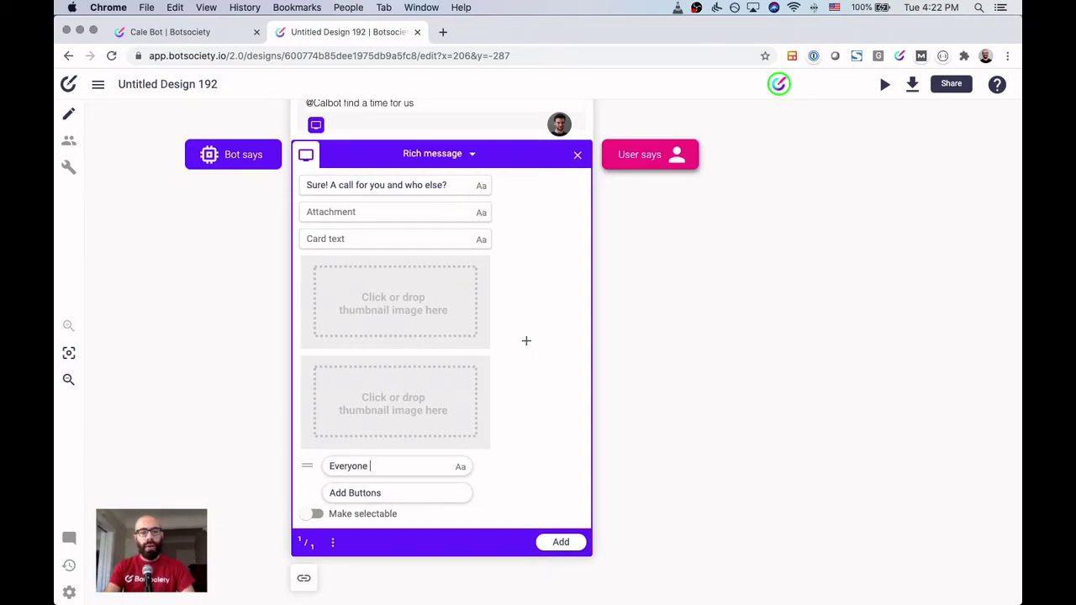
pyautogui.write('in the channel')
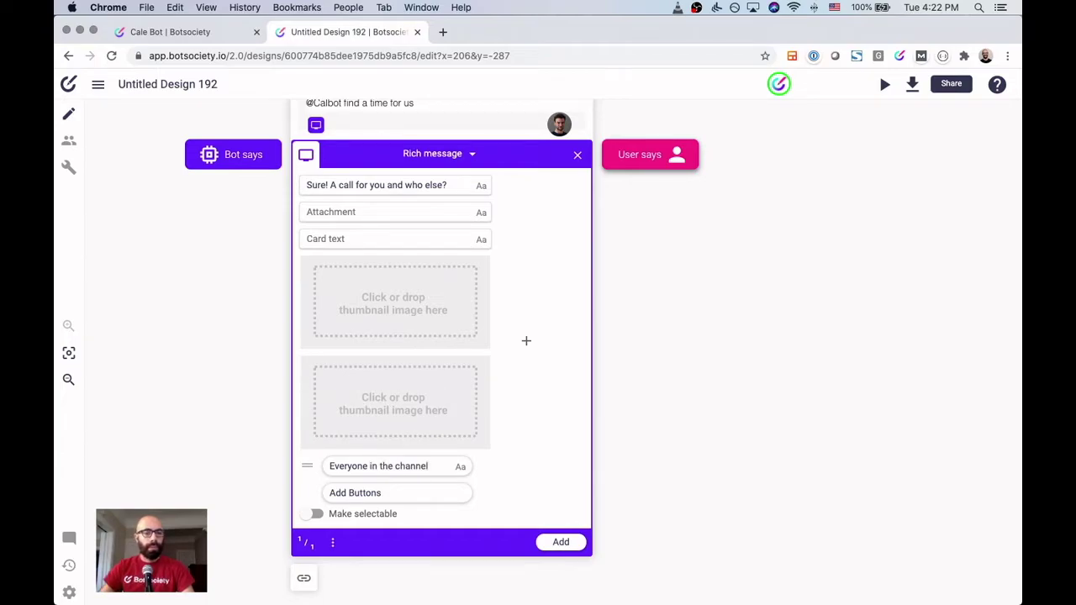
# Step: Add two more buttons to the rich message, labelled "Just me and..." and "Other"
pyautogui.click(379, 493)
pyautogui.click(371, 491)
pyautogui.write('Just me and ...')
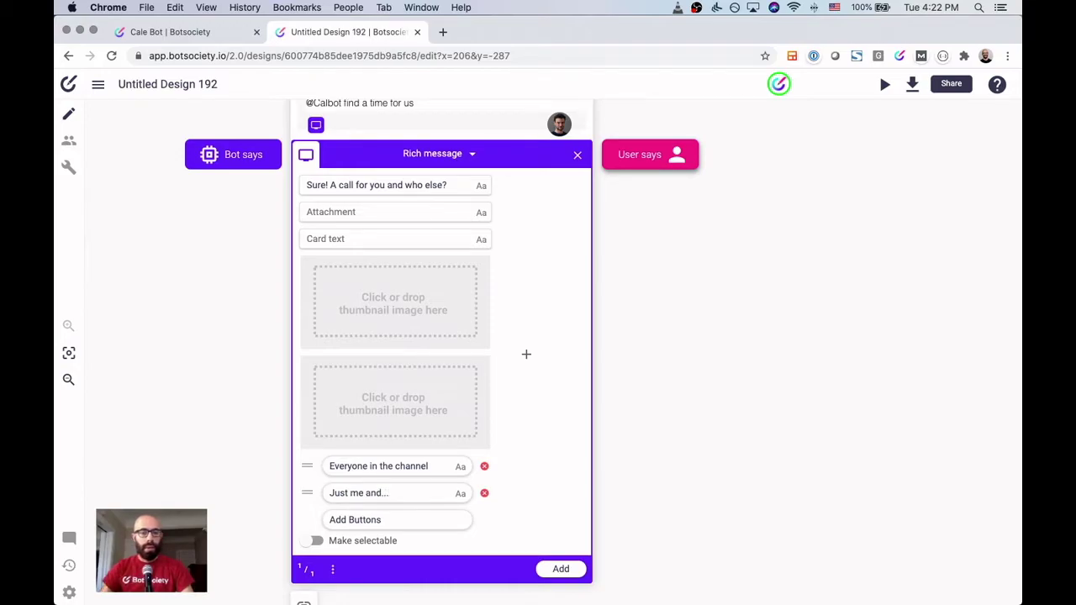
pyautogui.click(407, 519)
pyautogui.write('Other')
# Step: Add the rich message with its buttons to the conversation, choosing to continue in the same path
pyautogui.scroll(-1, 518, 500)
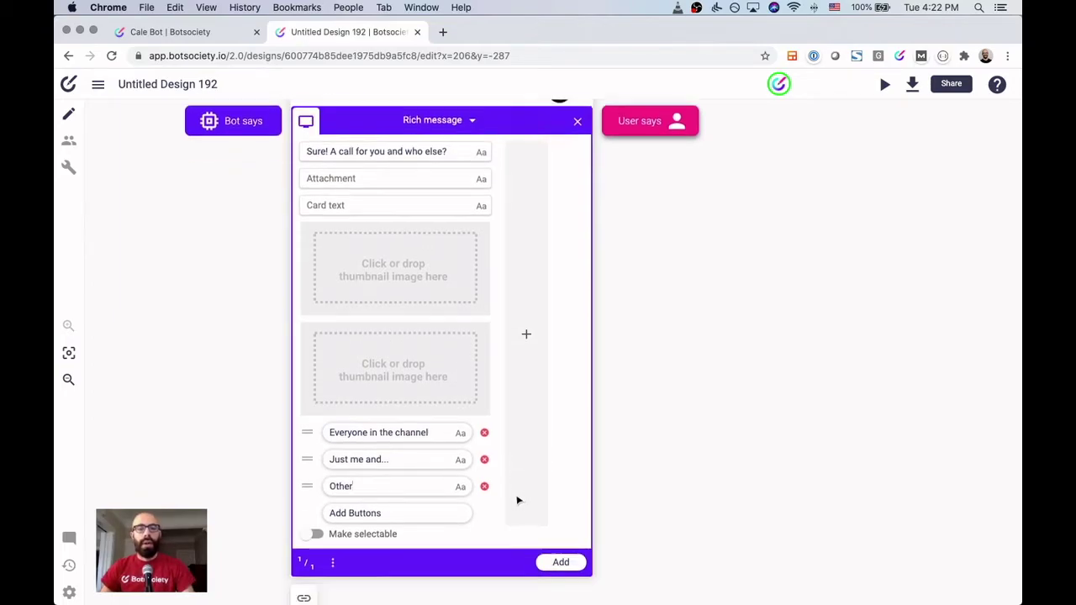
pyautogui.scroll(1, 519, 501)
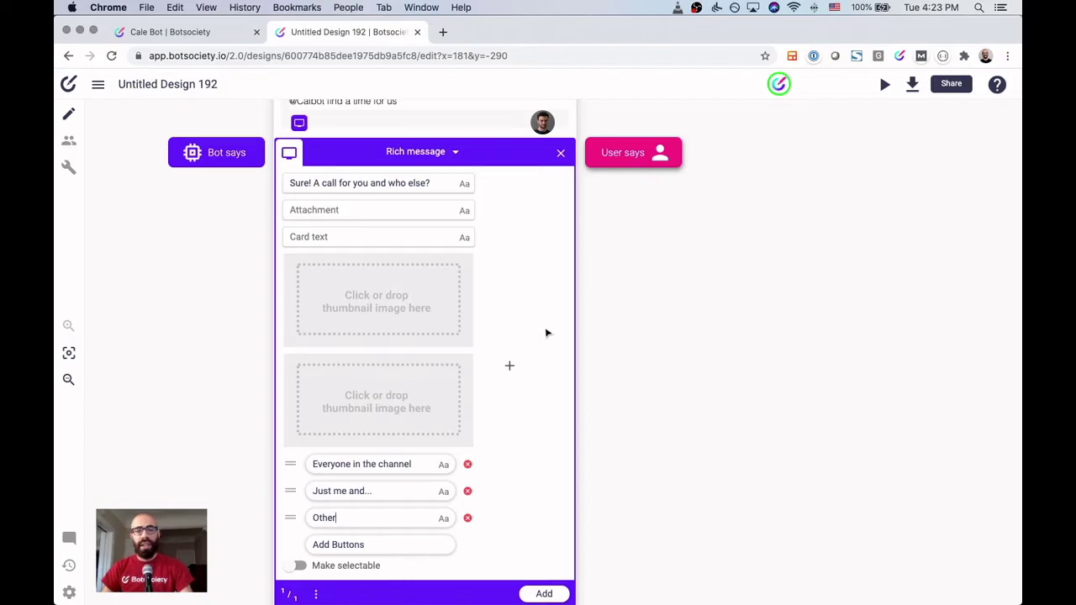
pyautogui.scroll(-1, 551, 320)
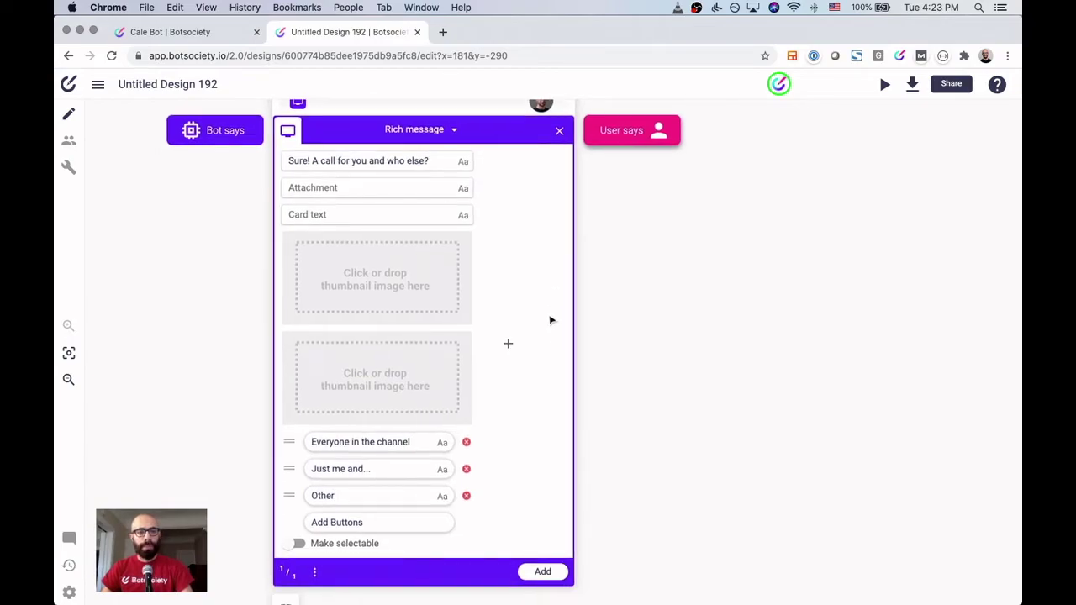
pyautogui.scroll(-1, 515, 304)
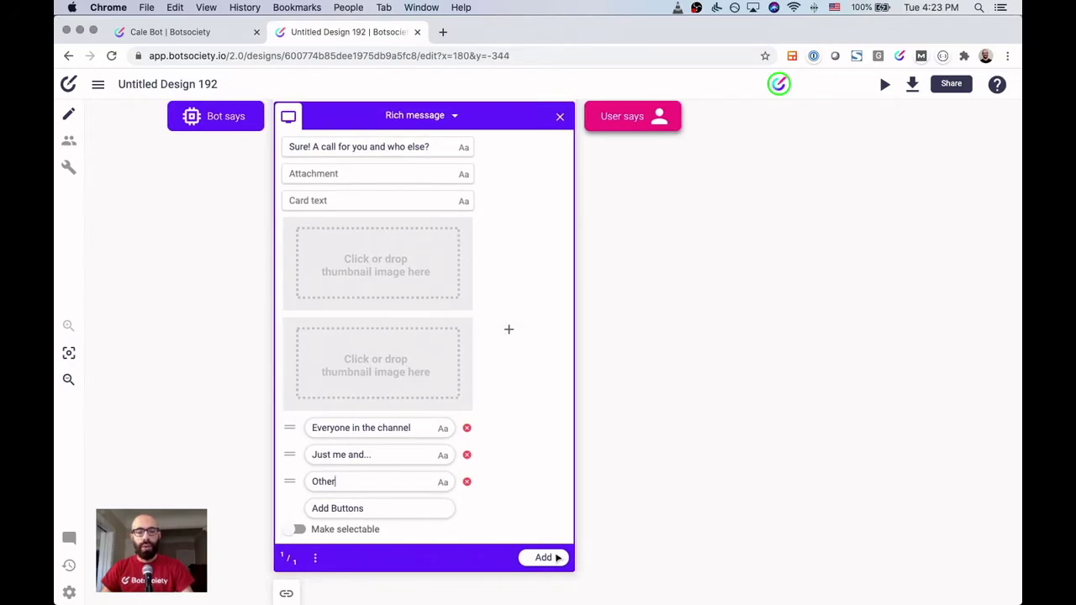
pyautogui.click(551, 565)
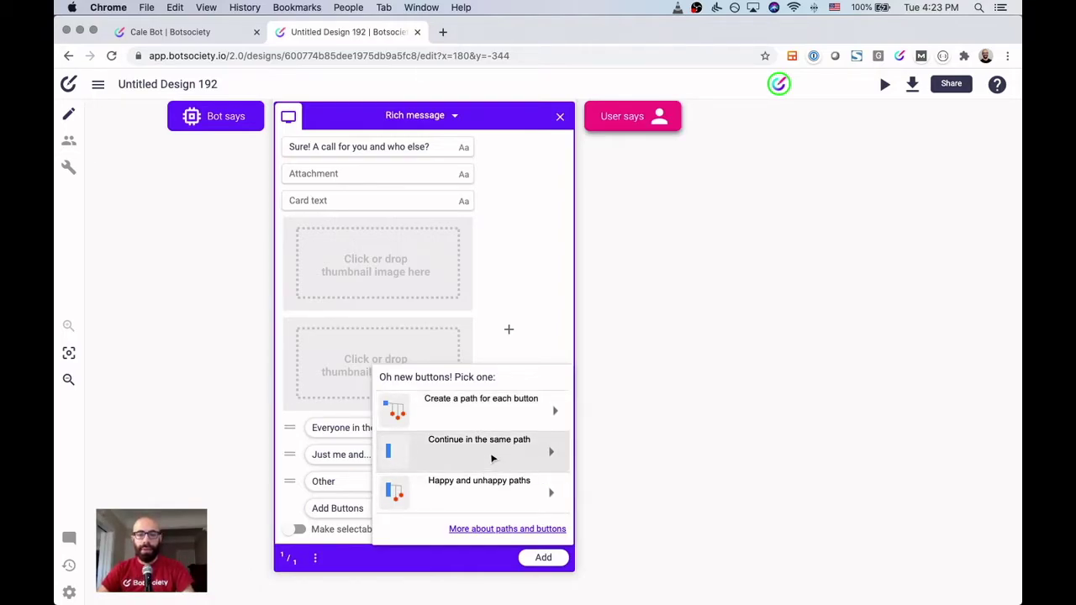
pyautogui.click(493, 458)
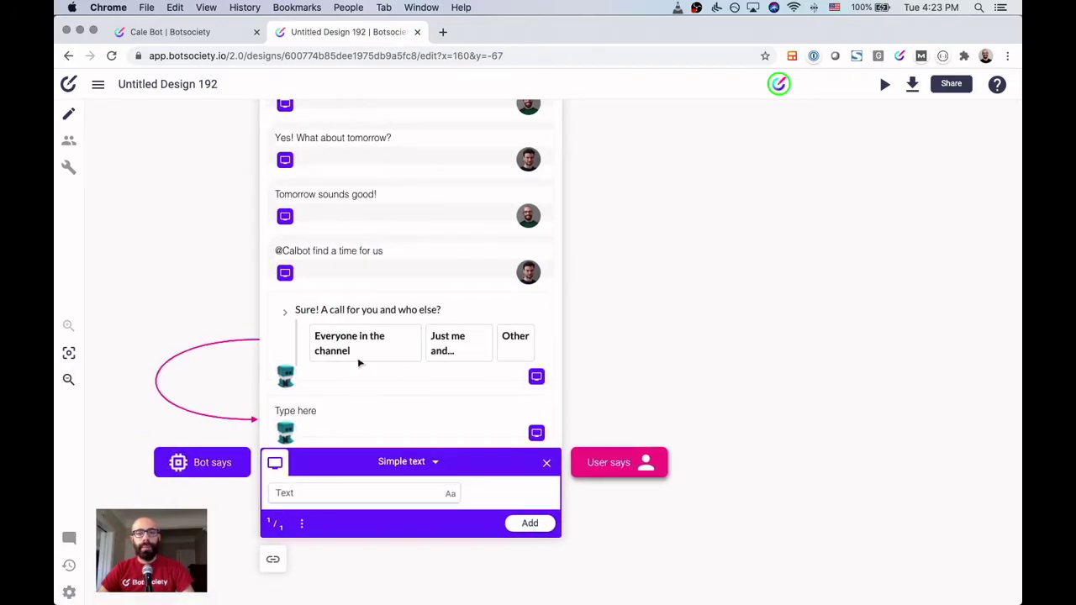
# Step: Replace the placeholder bot message's text with "Awesome! Give me a moment" and save it
pyautogui.click(352, 412)
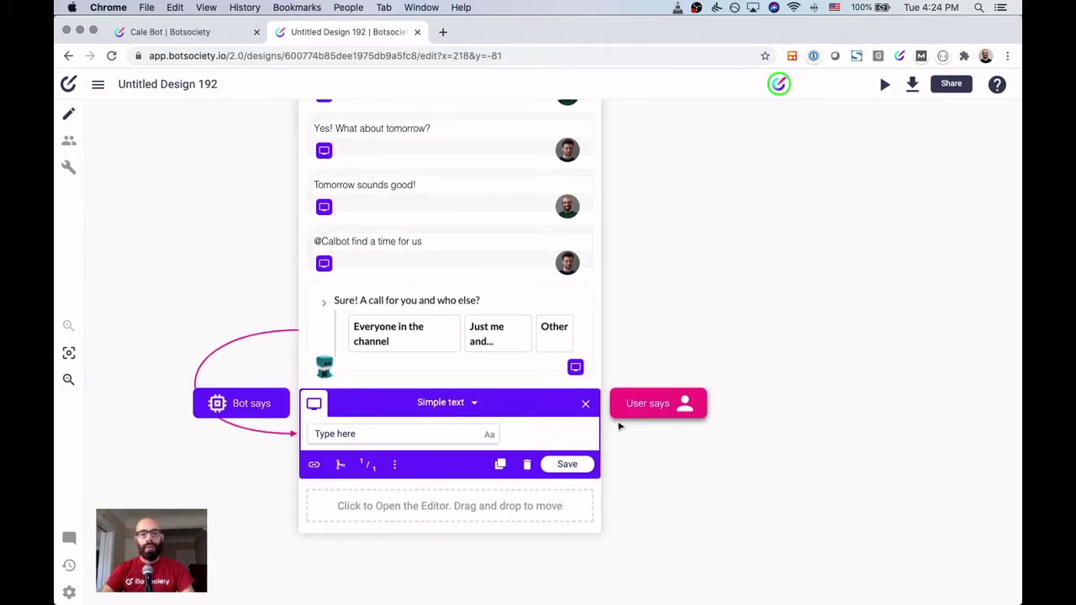
pyautogui.press('super+a')
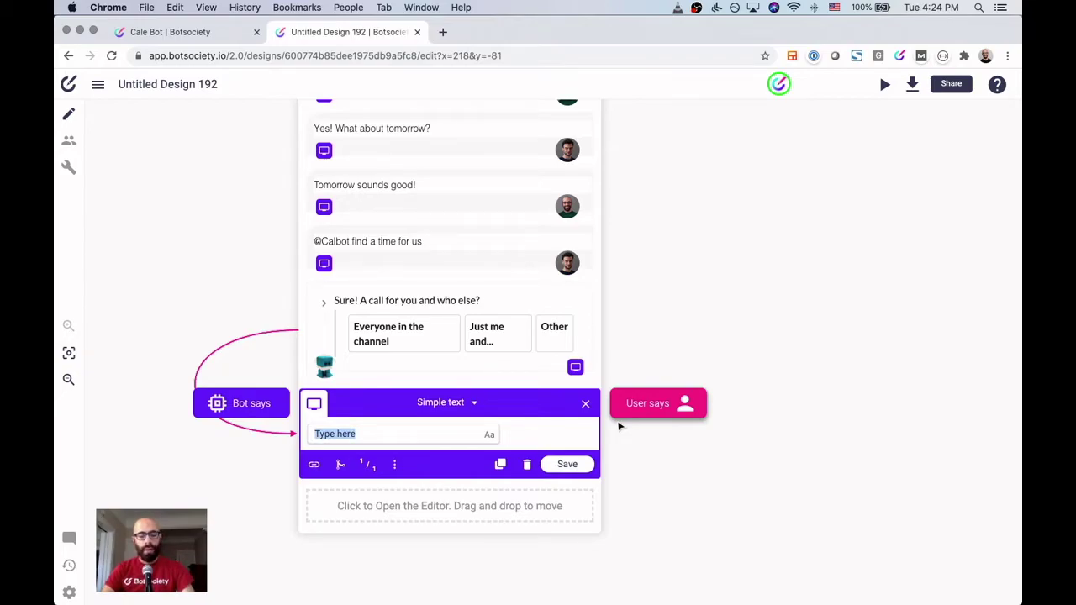
pyautogui.write('Awe')
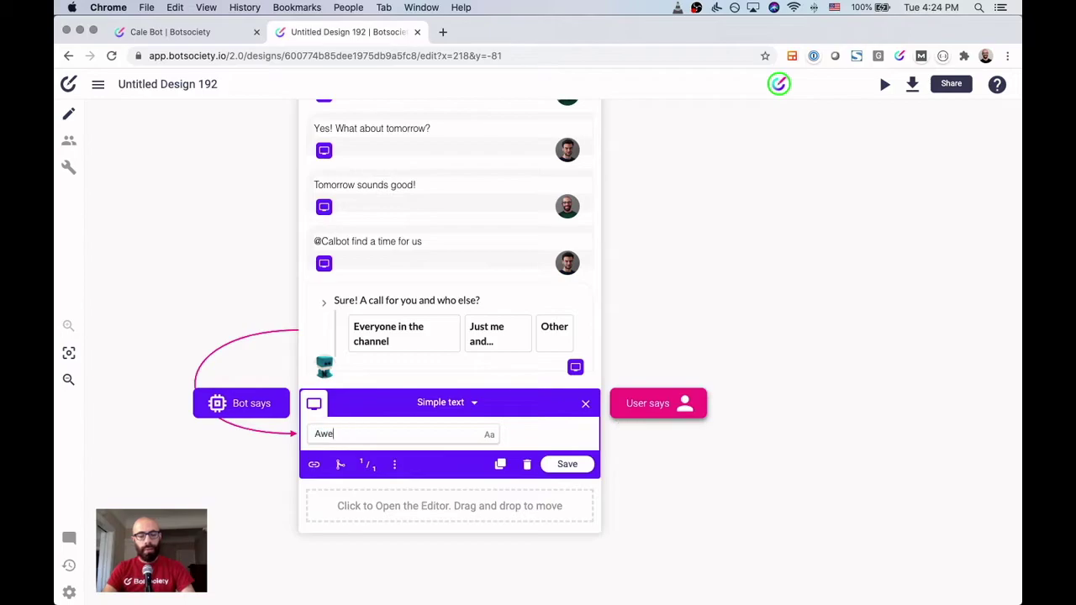
pyautogui.write('some! Give me a moment')
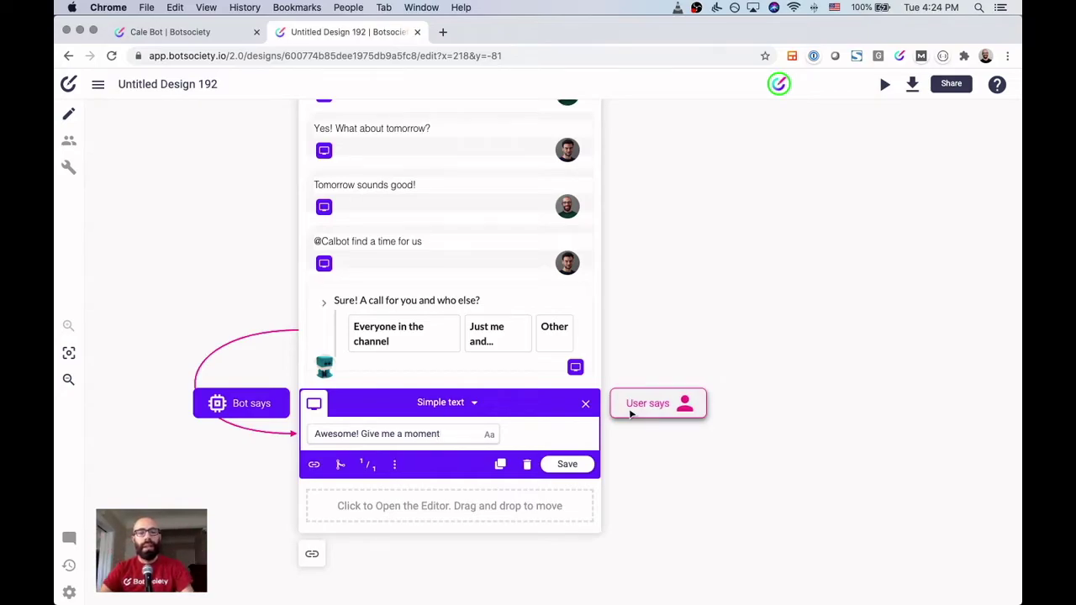
pyautogui.click(569, 465)
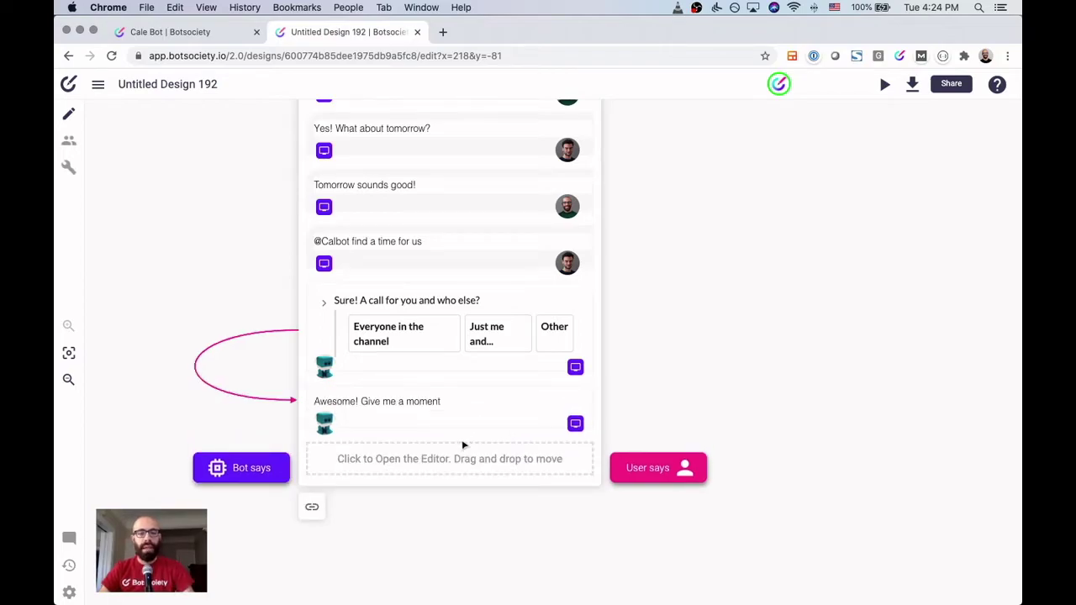
# Step: Start a new bot message below "Awesome! Give me a moment" and set its type to Rich message
pyautogui.scroll(1, 437, 422)
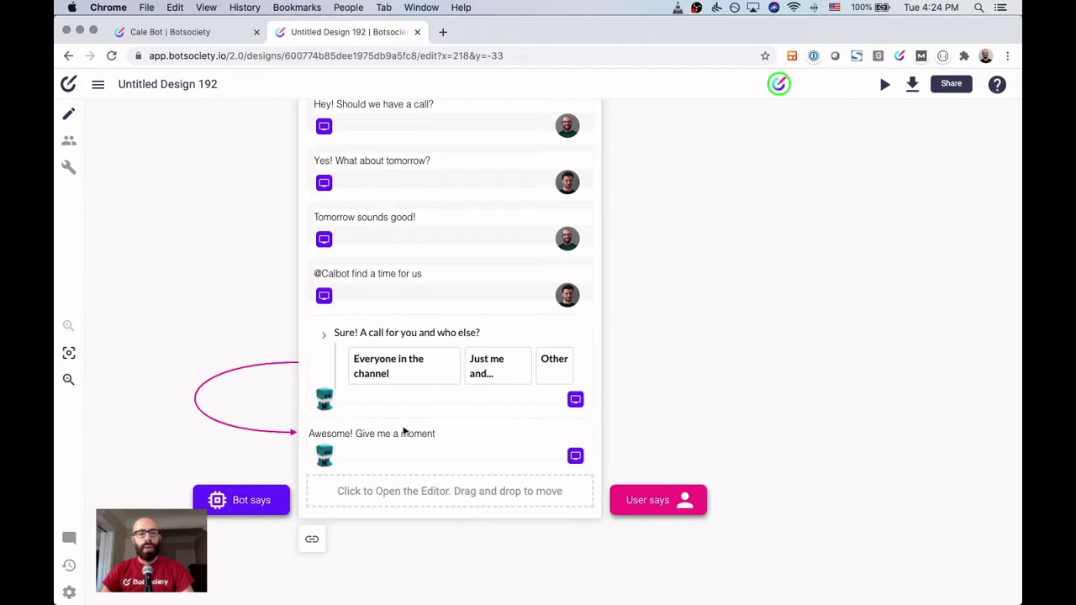
pyautogui.click(418, 500)
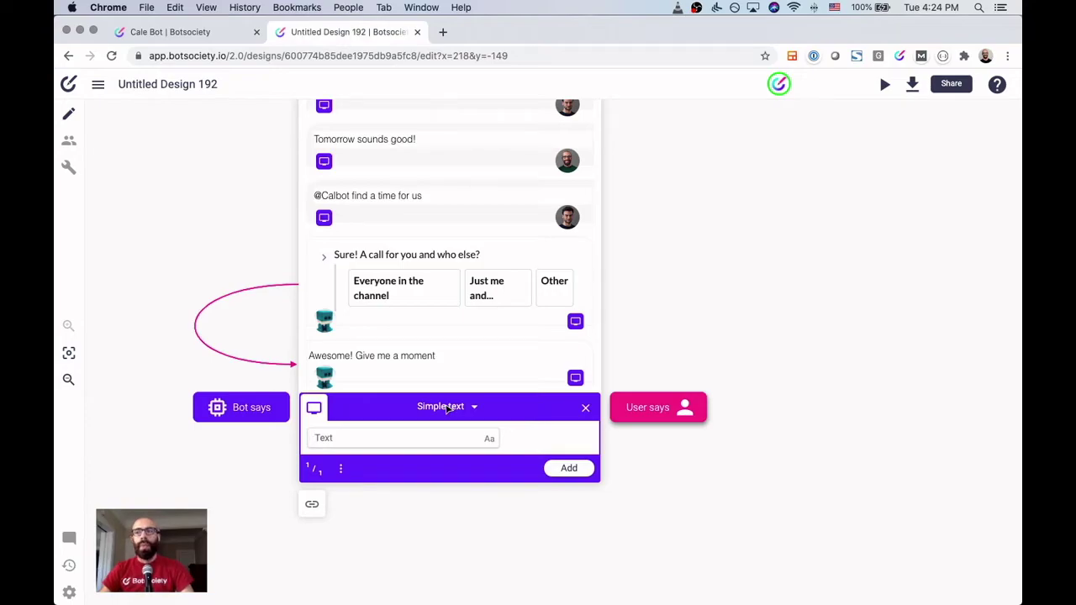
pyautogui.click(448, 408)
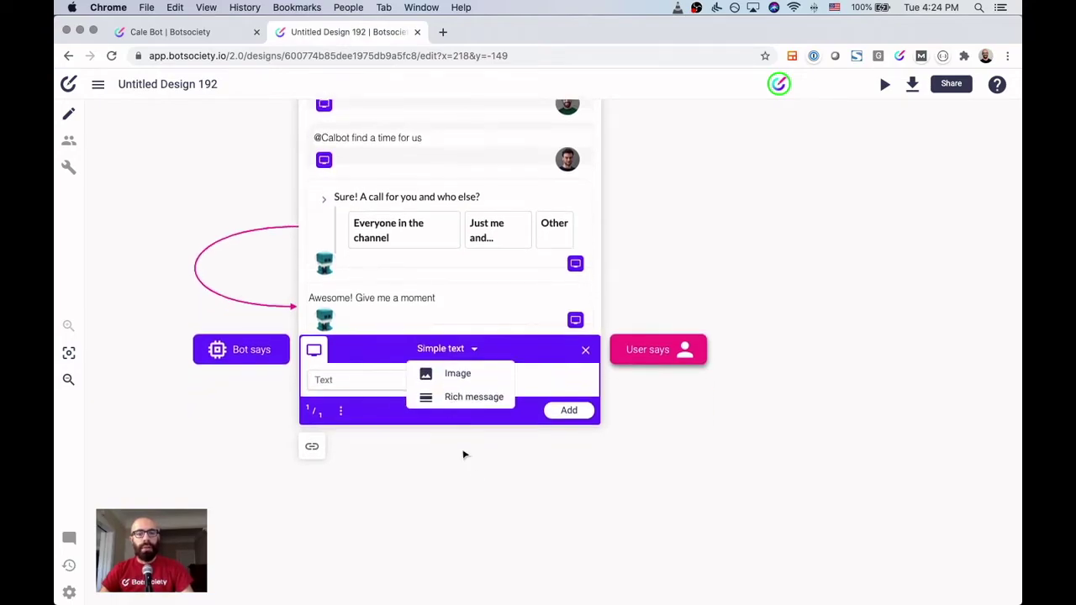
pyautogui.click(472, 398)
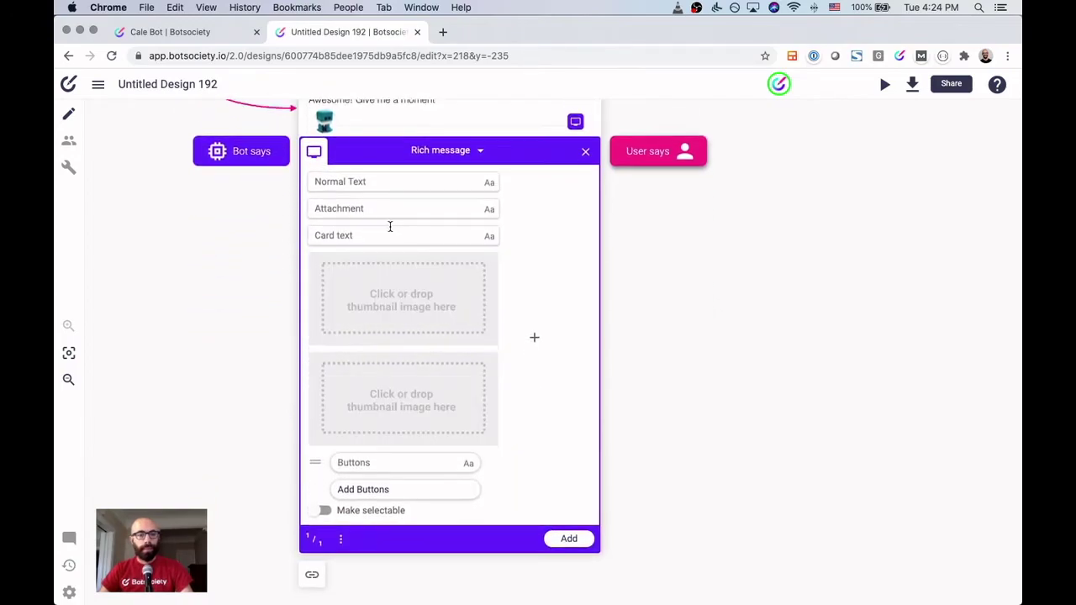
# Step: Enter "Pick the best time for you" as the new rich message's normal text
pyautogui.click(398, 181)
pyautogui.write('Pick th')
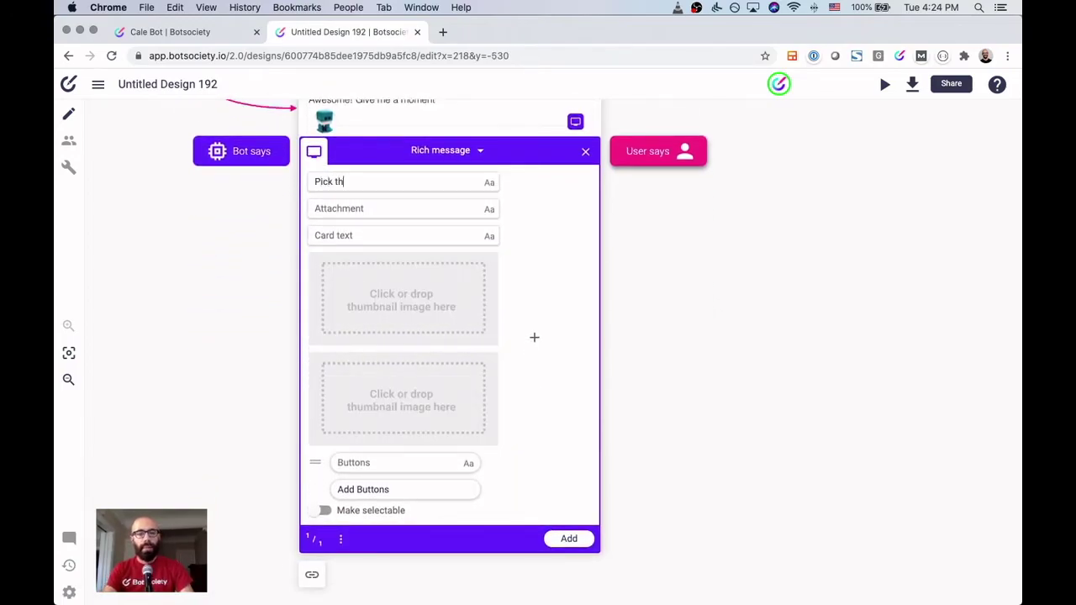
pyautogui.write('e bes ttime')
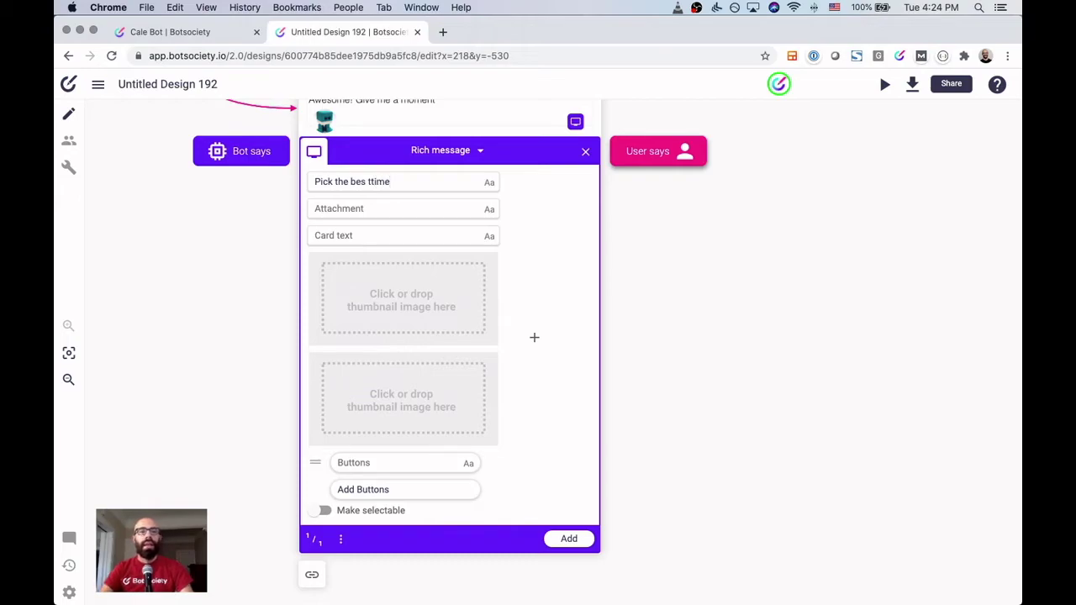
pyautogui.press('BackSpace')
pyautogui.press('BackSpace')
pyautogui.press('BackSpace')
pyautogui.press('BackSpace')
pyautogui.press('BackSpace')
pyautogui.press('BackSpace')
pyautogui.press('BackSpace')
pyautogui.press('BackSpace')
pyautogui.press('BackSpace')
pyautogui.press('BackSpace')
pyautogui.write('best time for you')
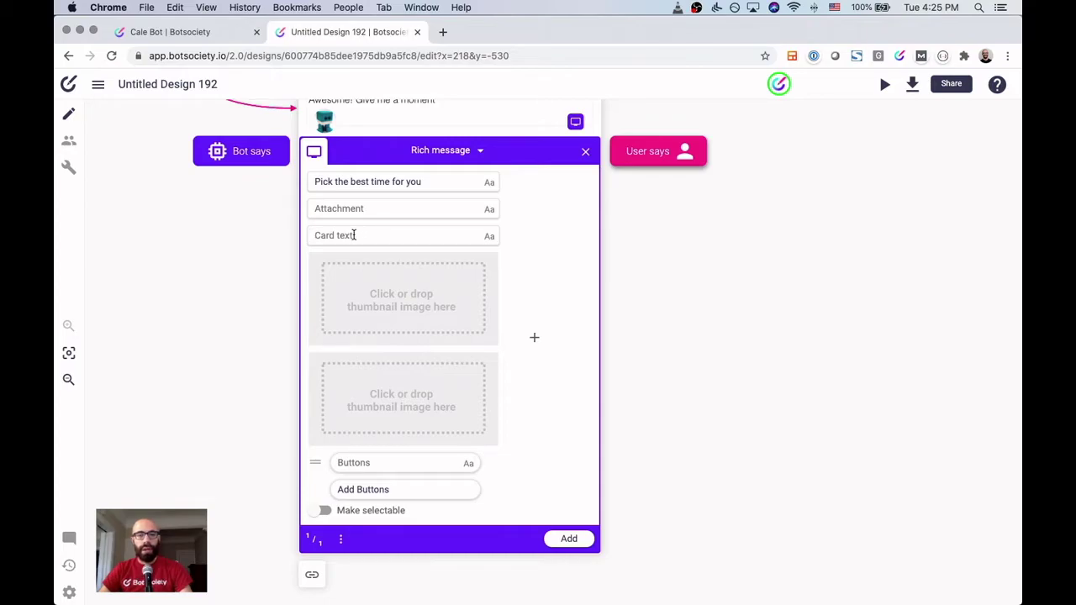
# Step: Set the card text to "Tomorrow" and give the card two buttons, "10am EST" and "2pm EST"
pyautogui.write('Tomorrow')
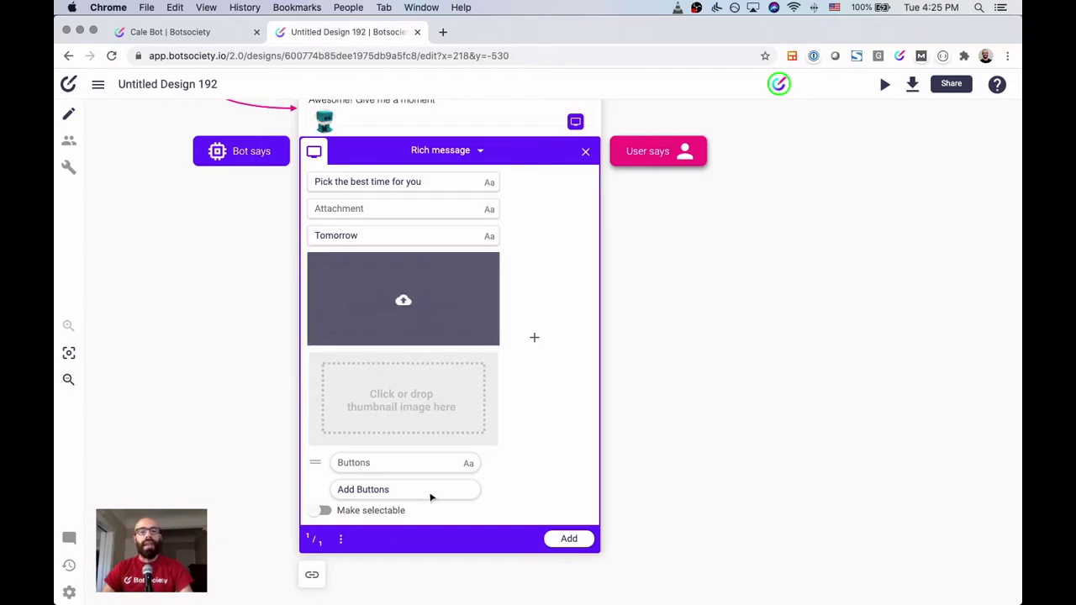
pyautogui.click(375, 460)
pyautogui.scroll(-1, 423, 452)
pyautogui.scroll(-2, 423, 452)
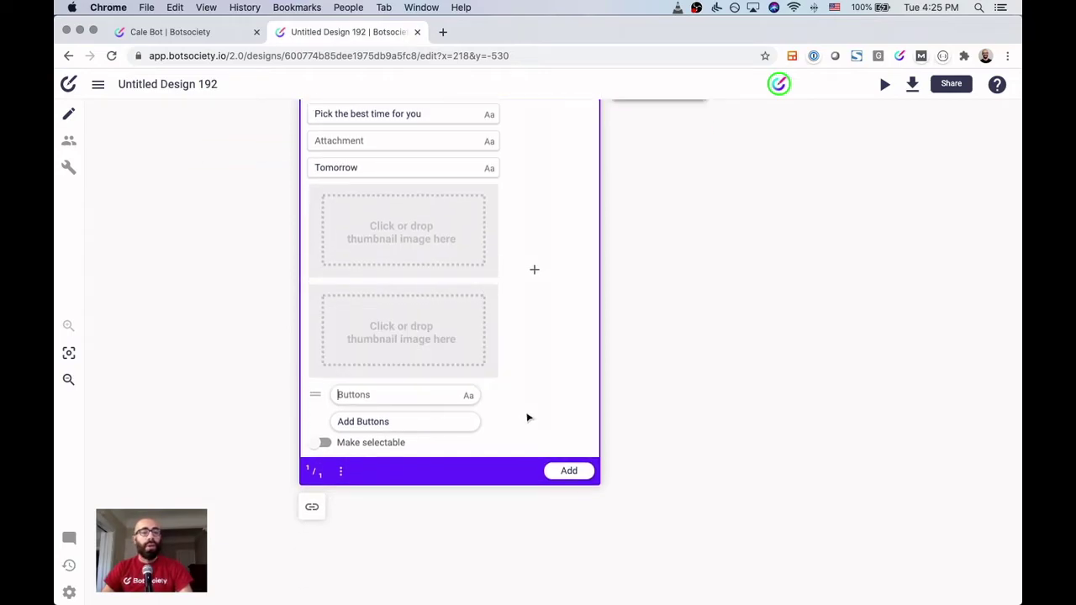
pyautogui.scroll(1, 528, 418)
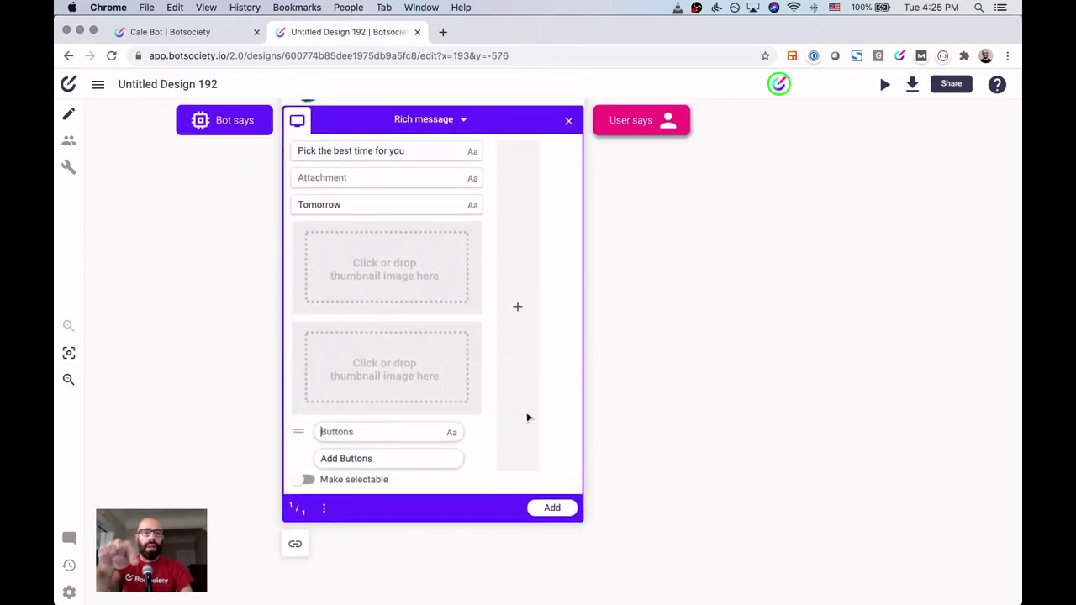
pyautogui.write('10am EST')
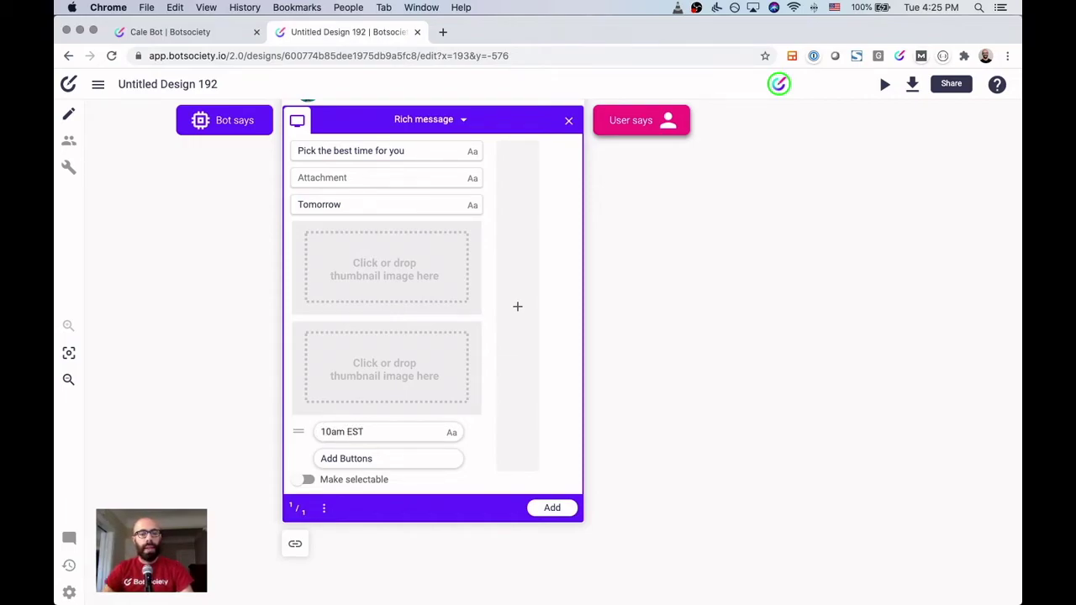
pyautogui.click(373, 464)
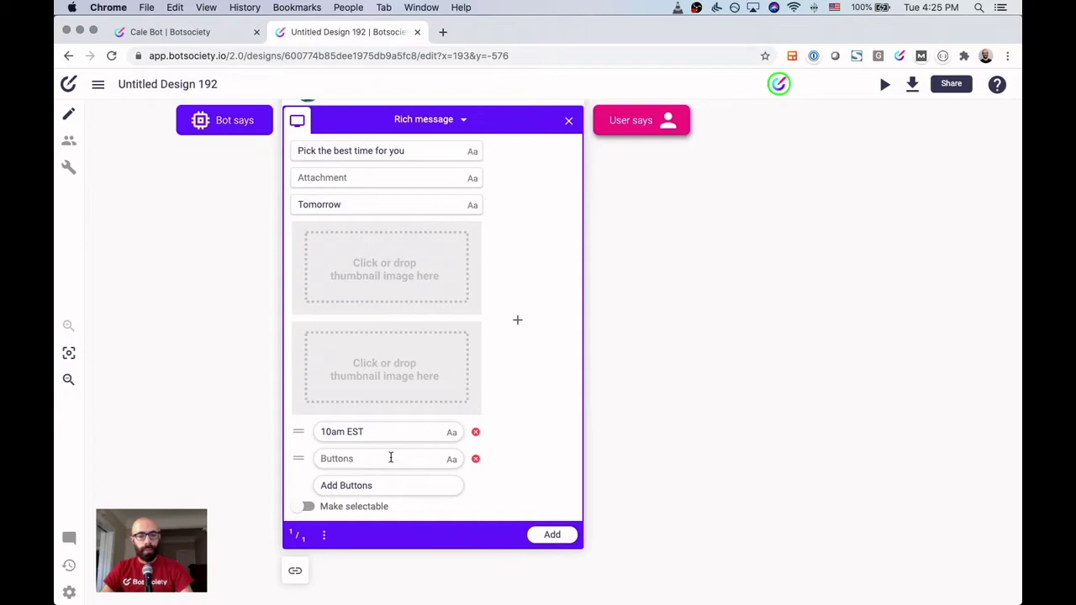
pyautogui.write('2')
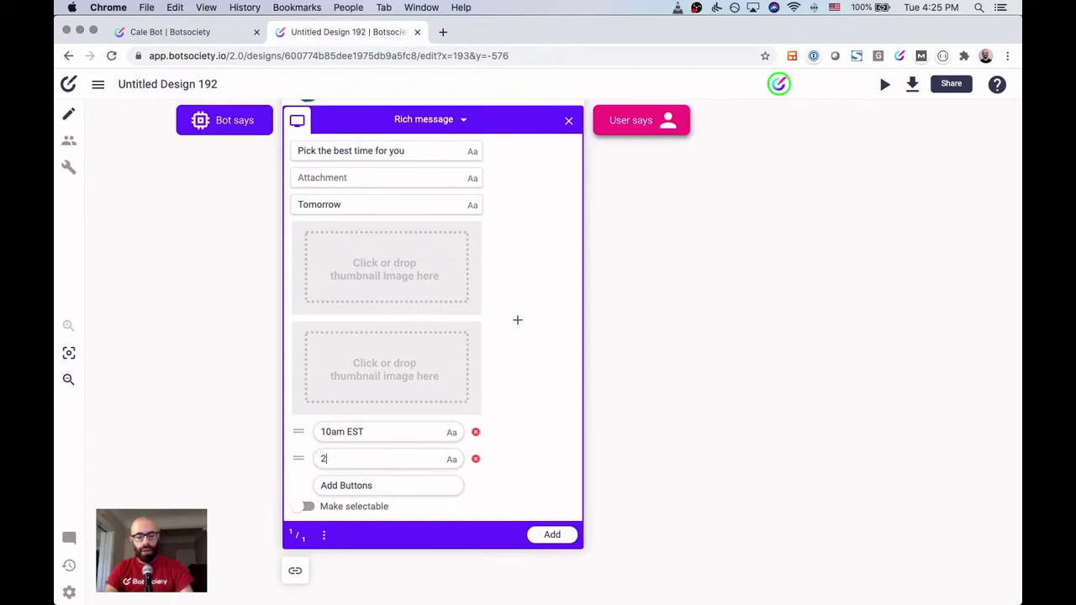
pyautogui.write('pm EST')
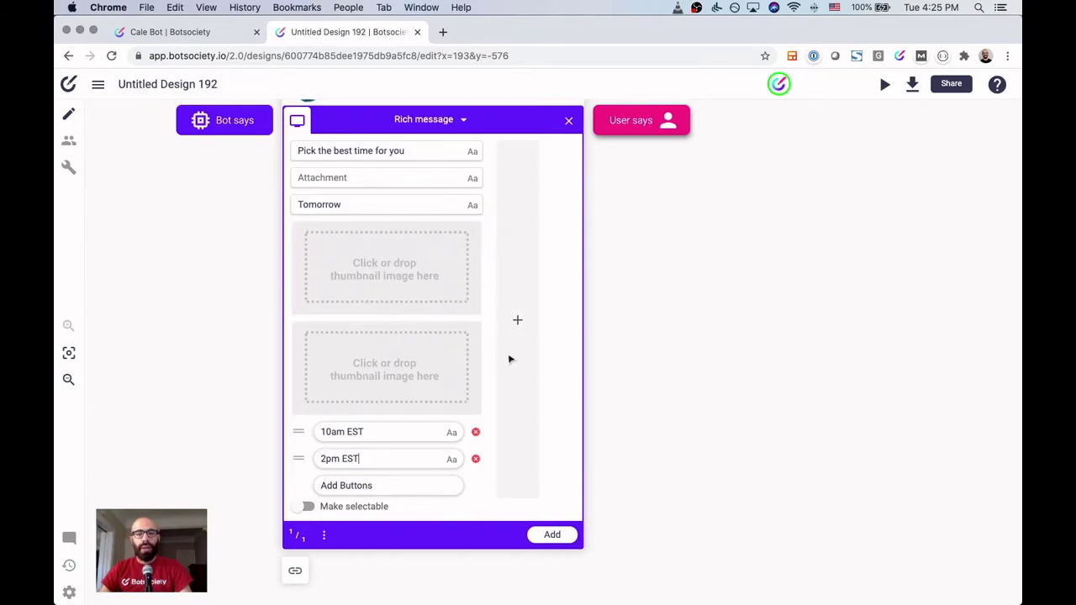
# Step: Add a second card to the rich message and set its card text to "Friday"
pyautogui.click(525, 314)
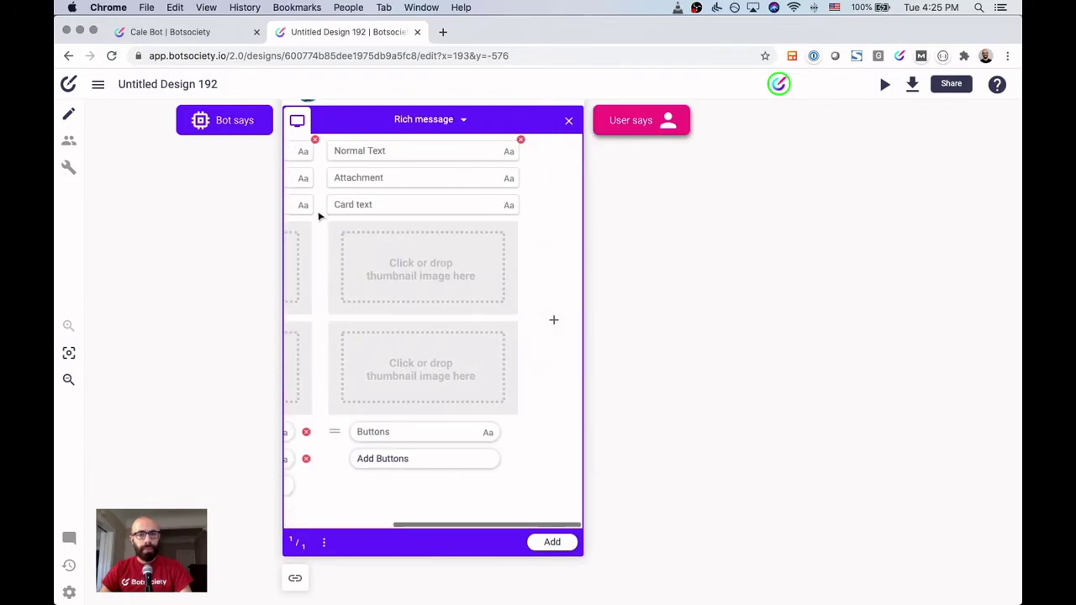
pyautogui.click(401, 211)
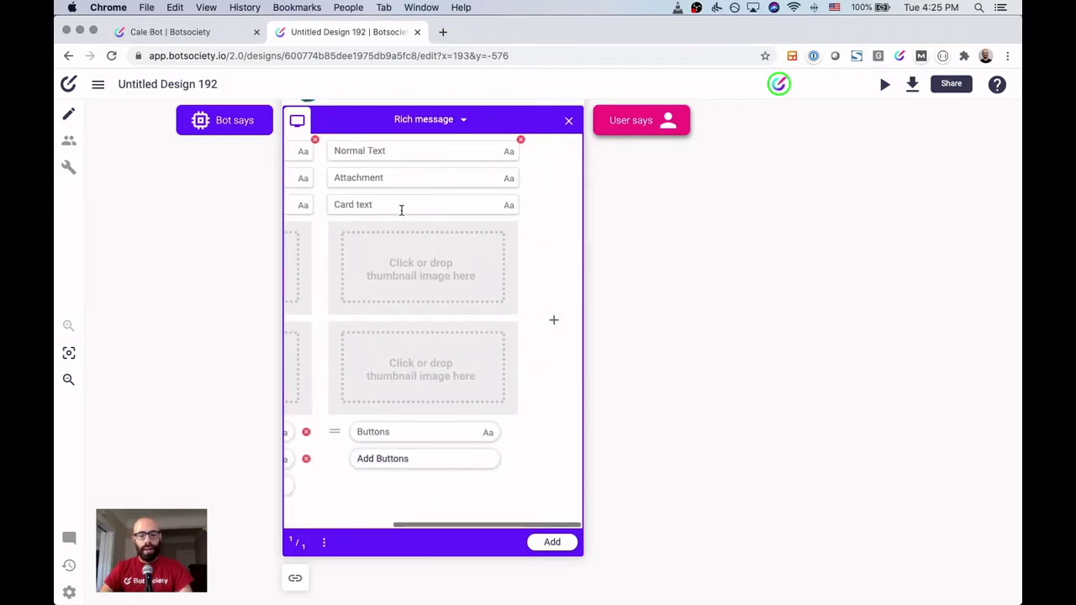
pyautogui.write('Friday')
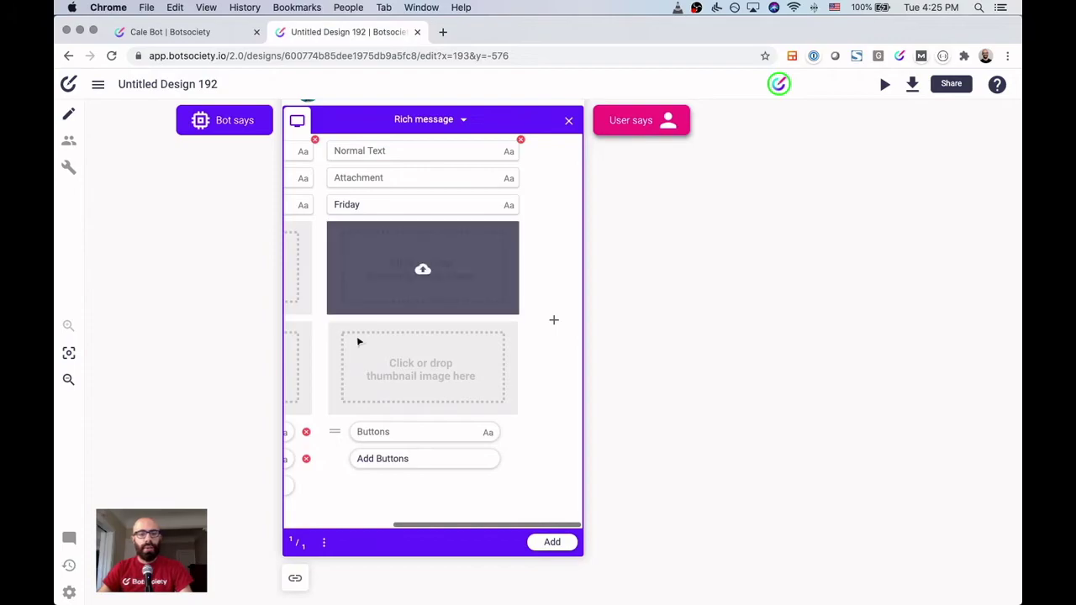
# Step: Give the "Friday" card two buttons, "9am EST" and "10.30am EST"
pyautogui.click(378, 432)
pyautogui.write('9am EST')
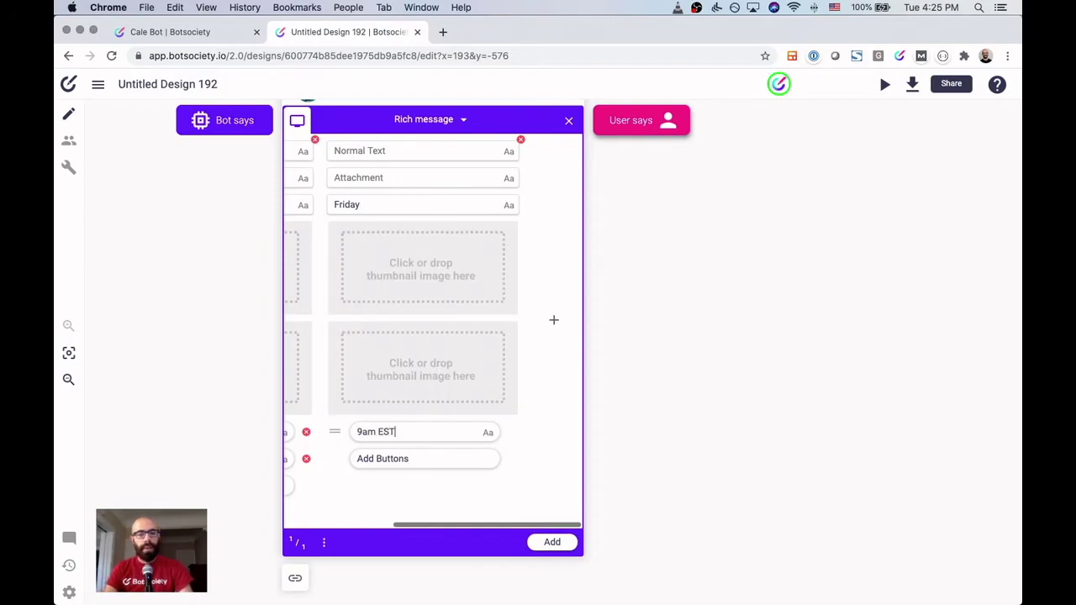
pyautogui.press('Return')
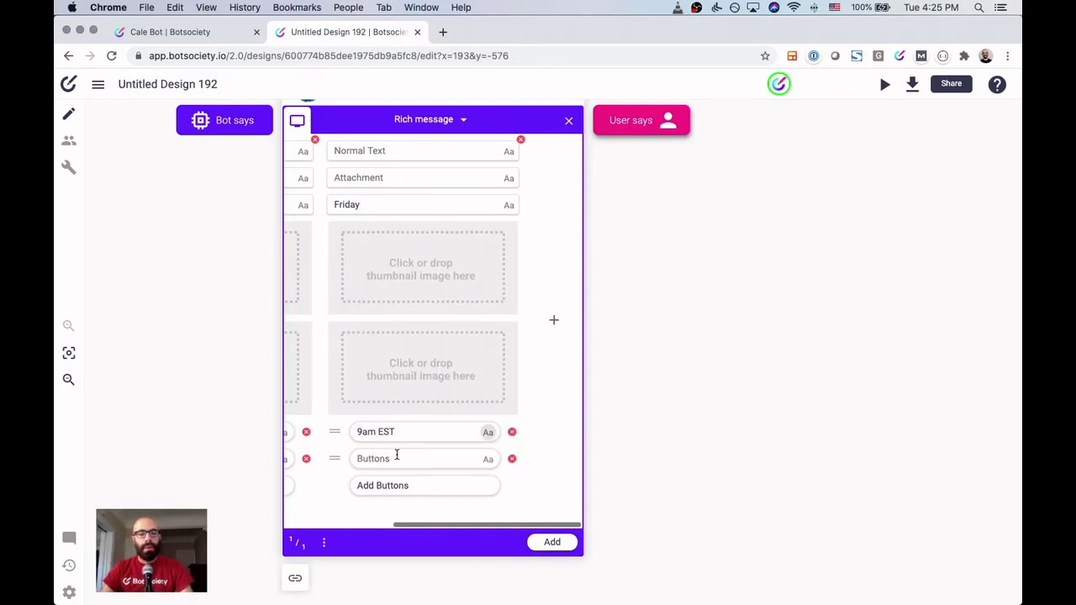
pyautogui.write('10.3')
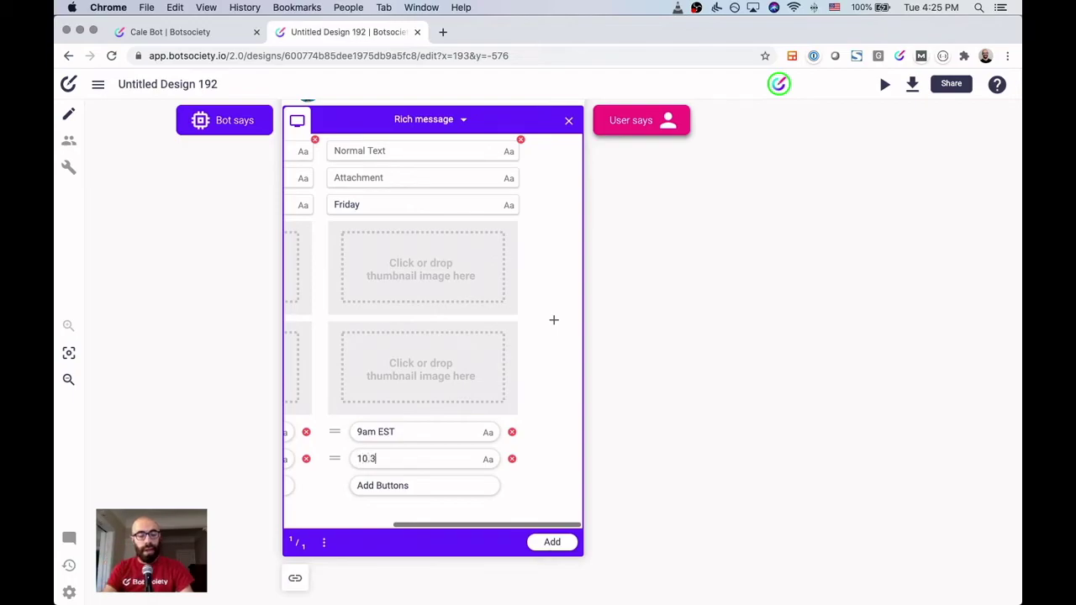
pyautogui.write('0am EST')
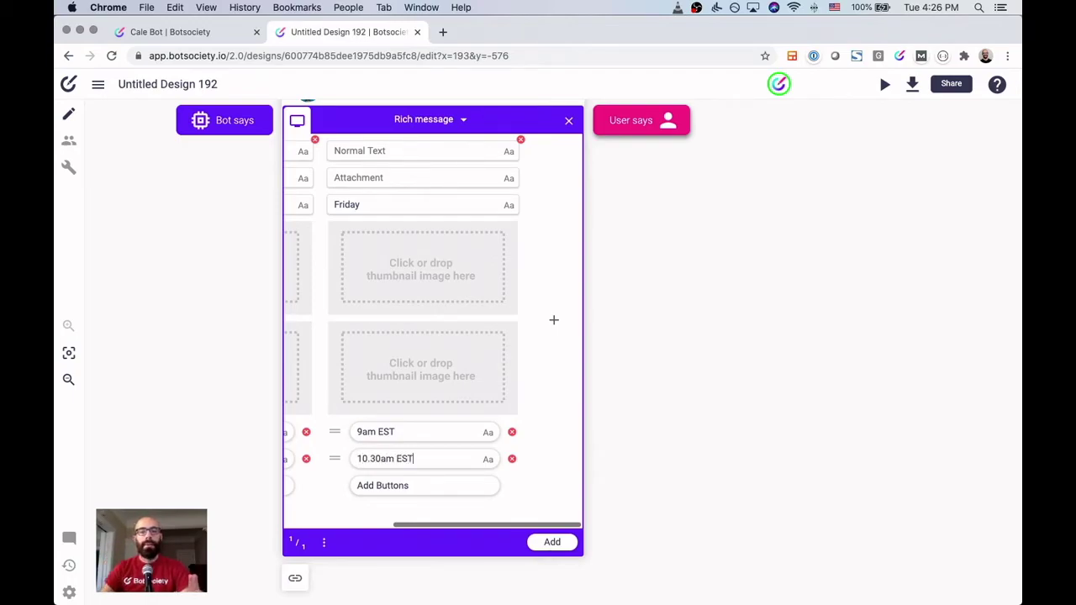
# Step: Add the "Pick the best time for you" rich message to the conversation, with its buttons continuing in the same path
pyautogui.hscroll(-5, 431, 422)
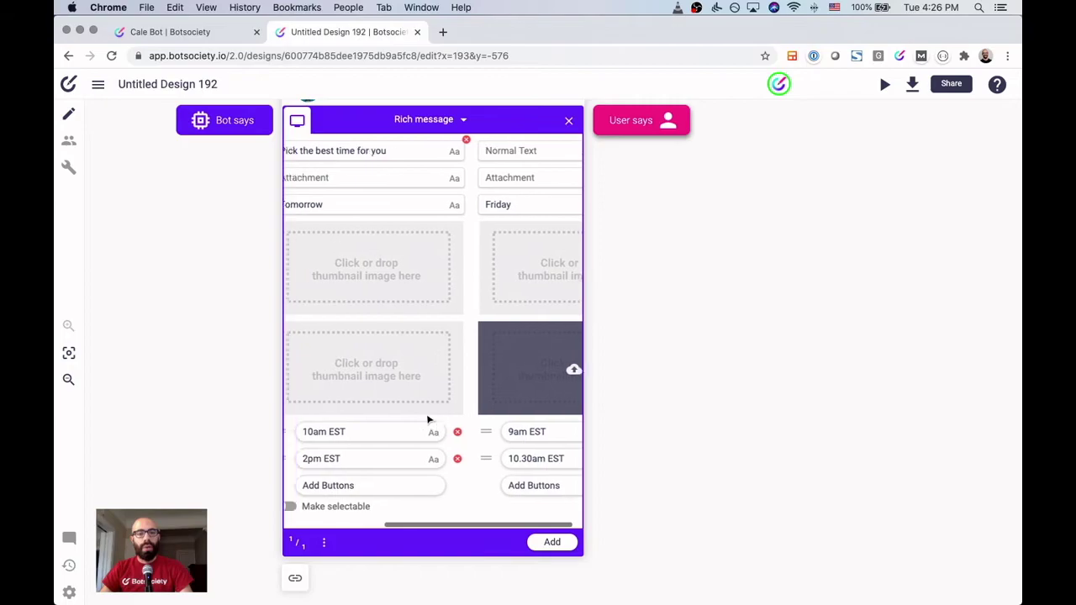
pyautogui.click(551, 544)
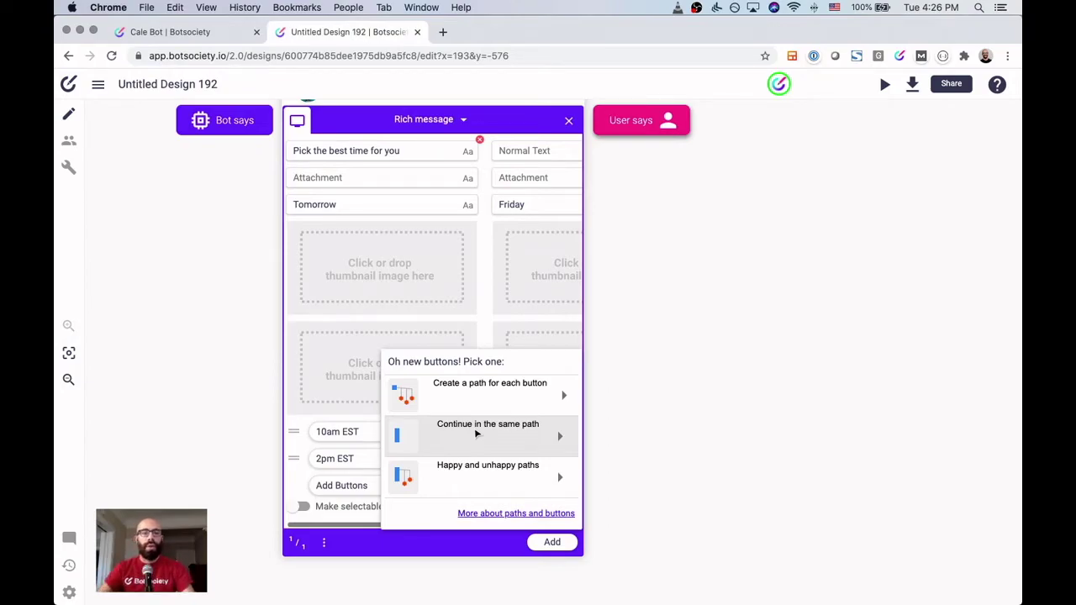
pyautogui.click(476, 434)
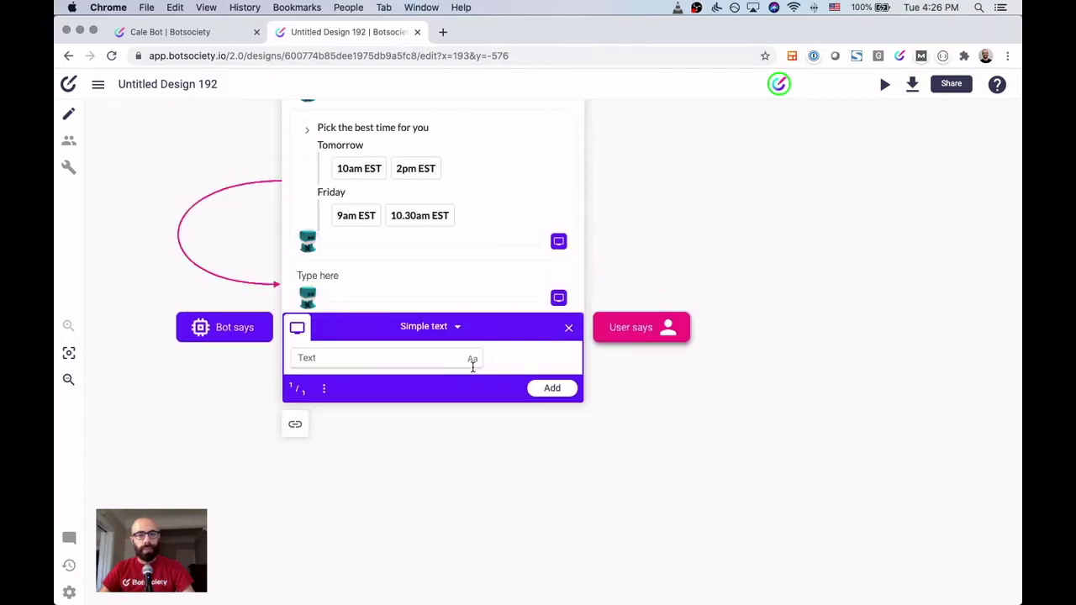
# Step: Open the "Type here" bot message below the time options and change its type to Rich message
pyautogui.scroll(3, 473, 366)
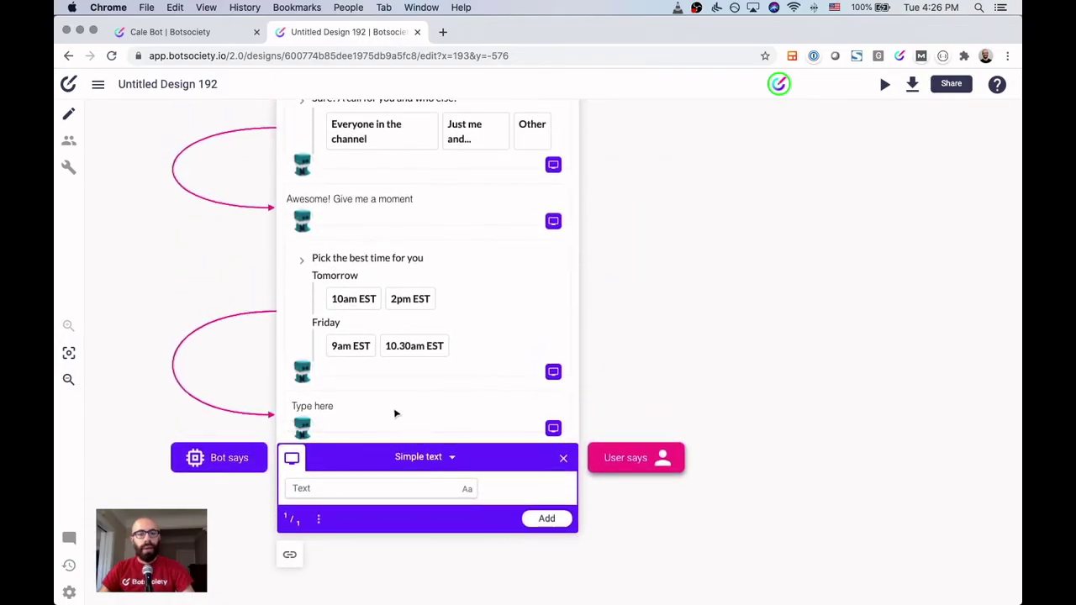
pyautogui.scroll(2, 402, 411)
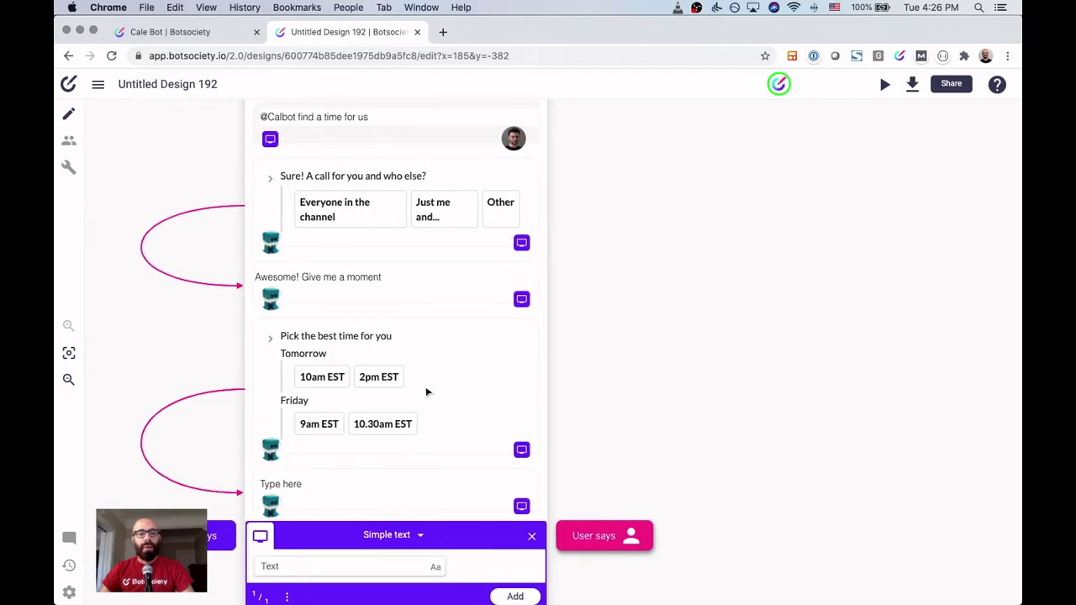
pyautogui.scroll(-5, 547, 452)
pyautogui.scroll(3, 559, 373)
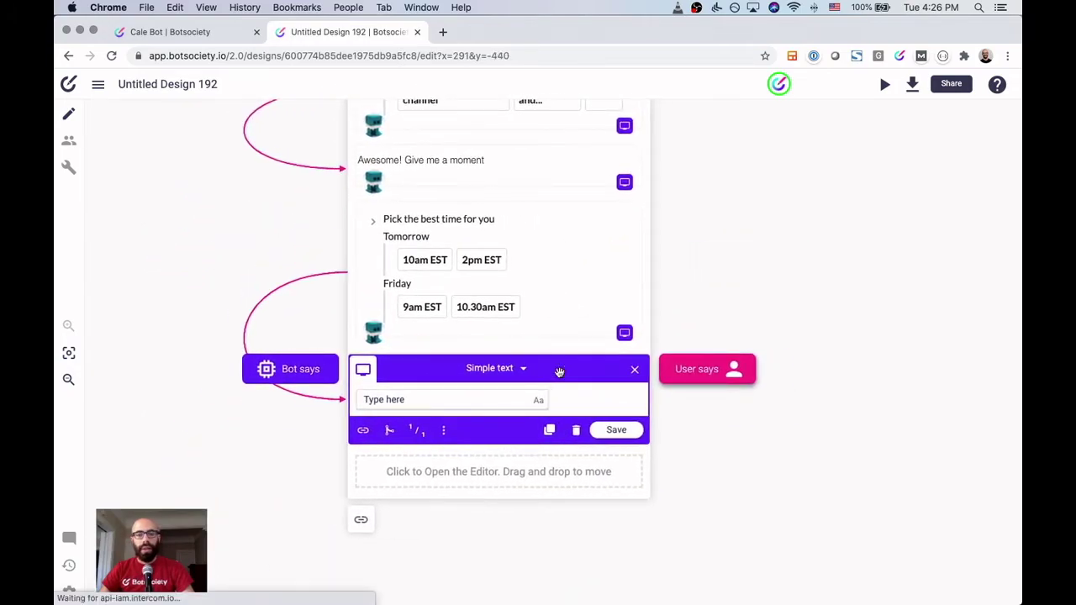
pyautogui.click(494, 374)
pyautogui.click(508, 417)
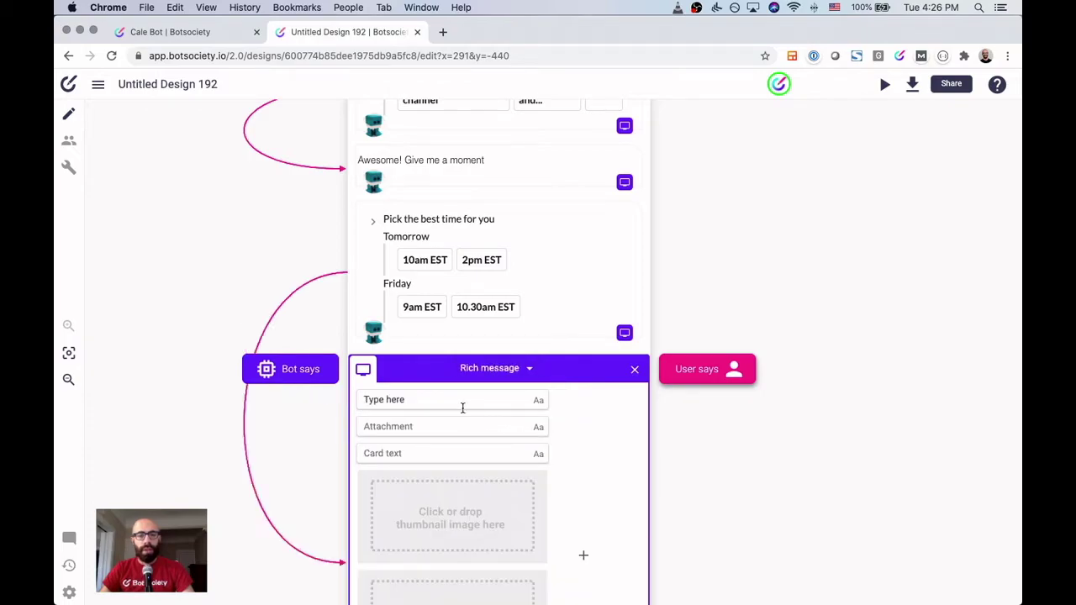
# Step: Replace the placeholder normal text of the rich message with "Calendar confirmed!"
pyautogui.scroll(-2, 454, 407)
pyautogui.scroll(-3, 455, 406)
pyautogui.click(434, 236)
pyautogui.press('super+a')
pyautogui.write('Calendar confirme')
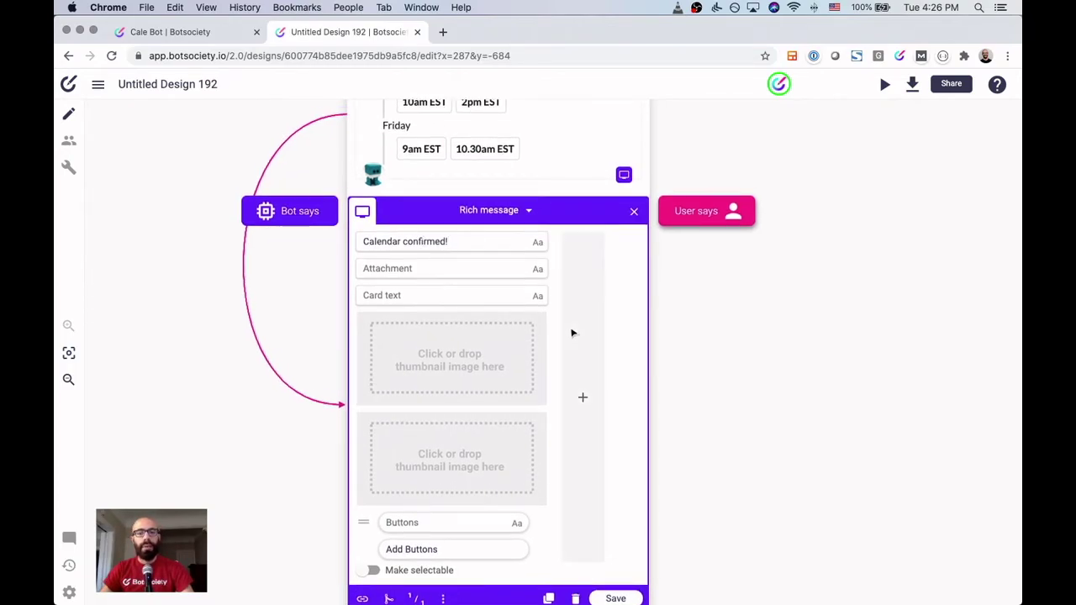
# Step: Enter "Friday 9am EST" as the attachment text of the "Calendar confirmed!" message
pyautogui.scroll(-2, 572, 333)
pyautogui.scroll(2, 572, 334)
pyautogui.hscroll(1, 572, 333)
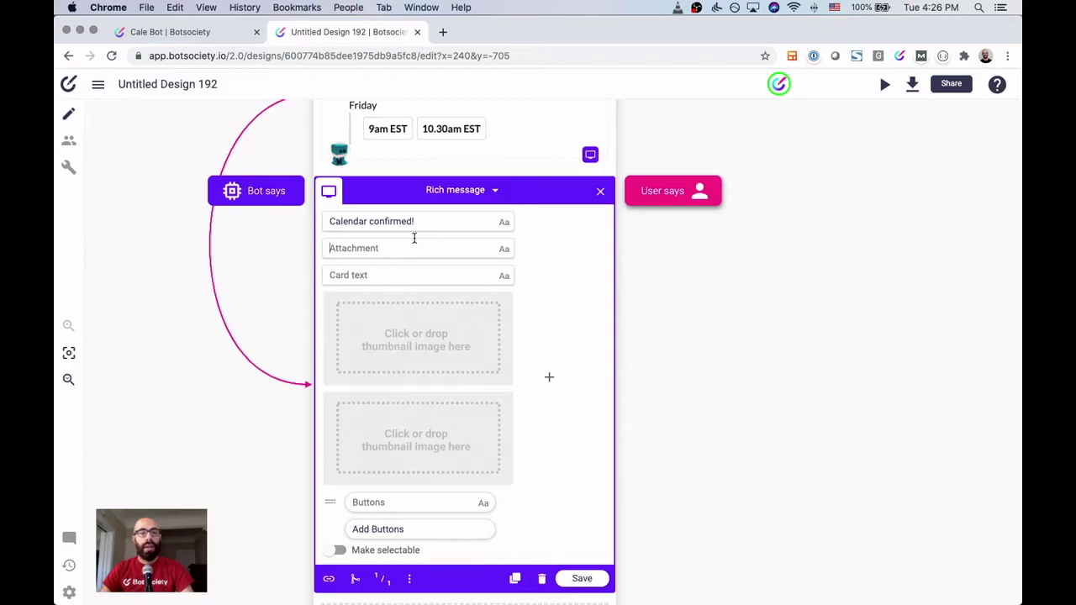
pyautogui.write('Frida')
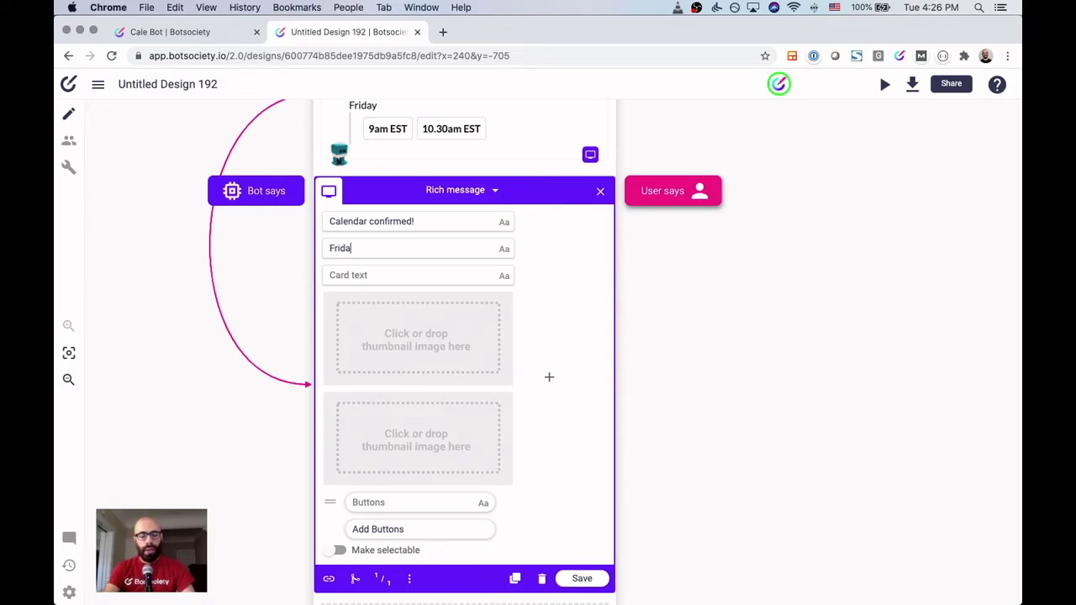
pyautogui.write('y 9am EST')
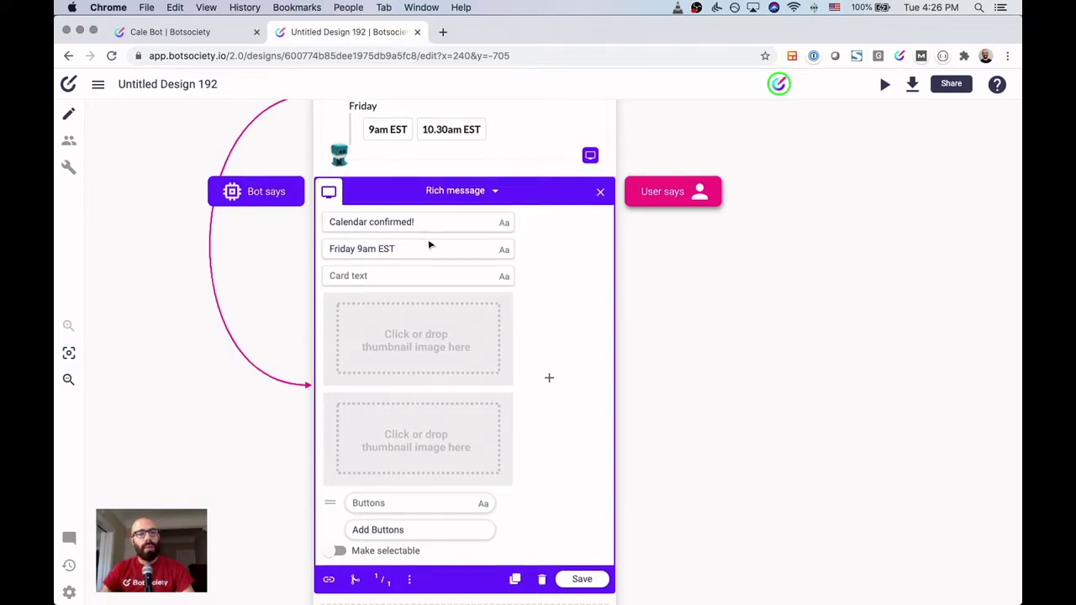
# Step: Change the day and hour in the attachment text so it reads "Tomorrow 10am EST"
pyautogui.scroll(3, 427, 243)
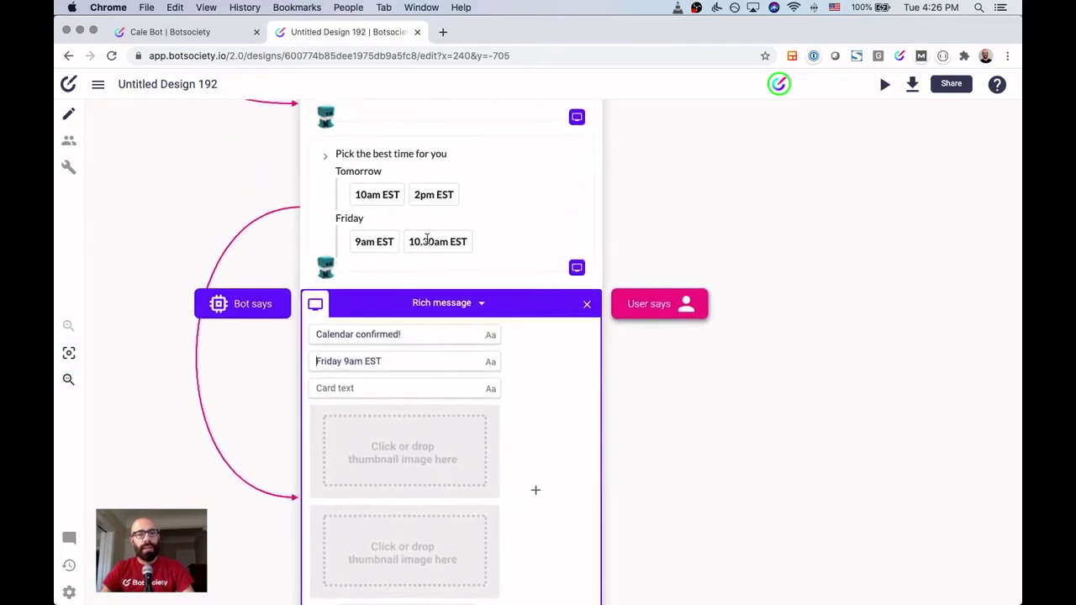
pyautogui.doubleClick(327, 363)
pyautogui.write('Tomorrow')
pyautogui.press('Right')
pyautogui.press('Delete')
pyautogui.write('10')
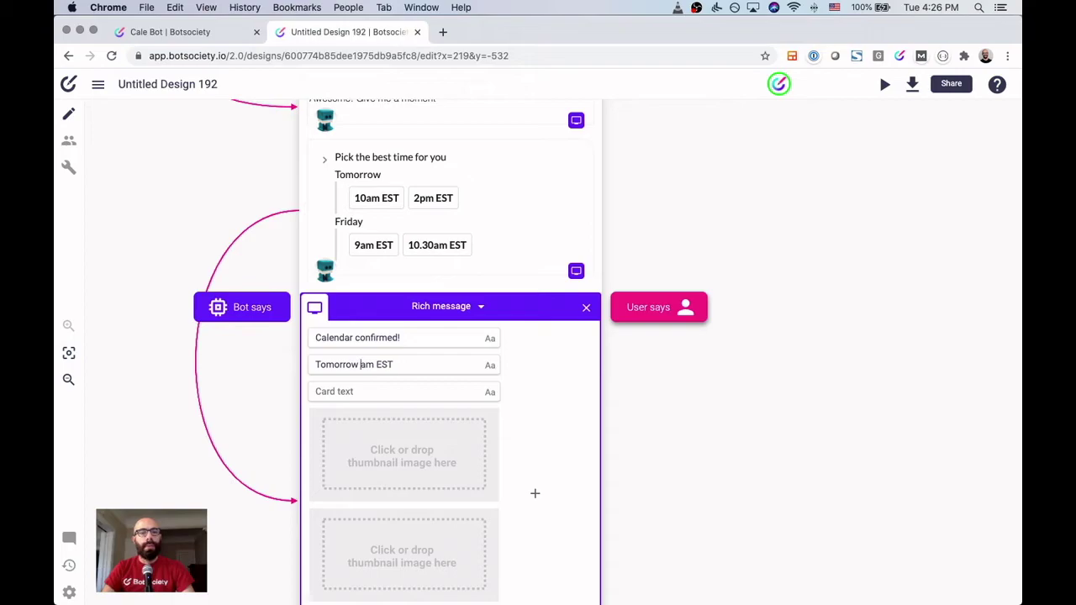
# Step: Upload "Frame 2 (11).png" from Downloads into the message's first image slot and save the message
pyautogui.scroll(-3, 322, 365)
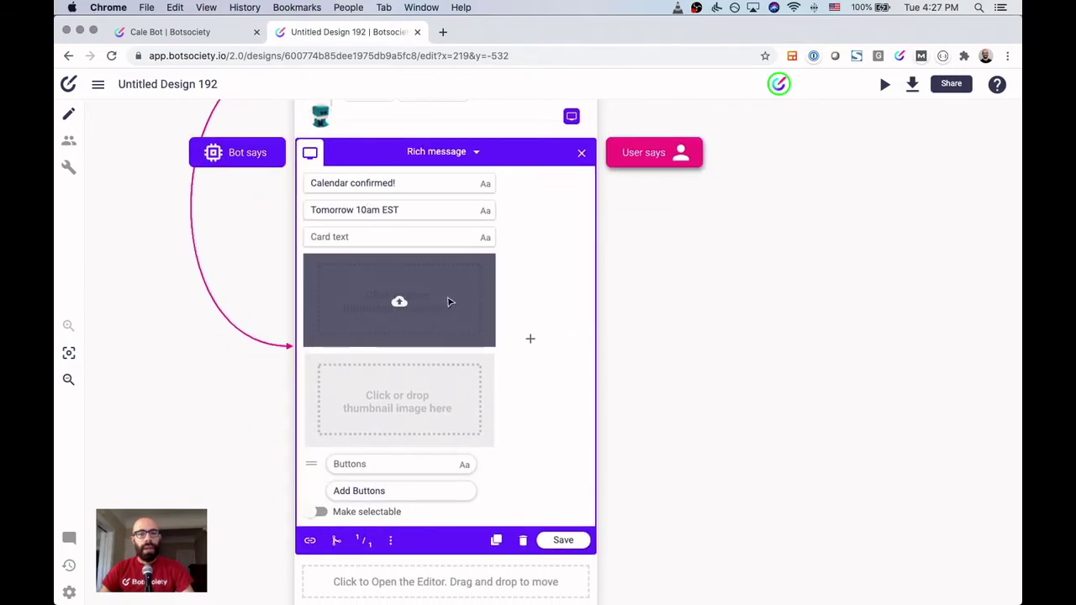
pyautogui.moveTo(468, 379); pyautogui.dragTo(427, 379)
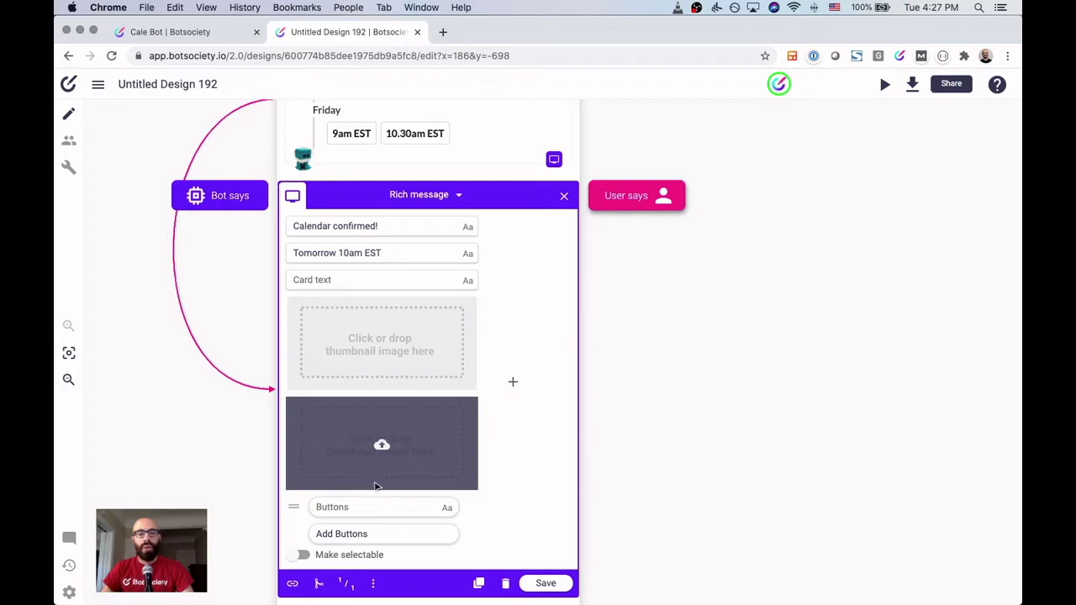
pyautogui.click(386, 335)
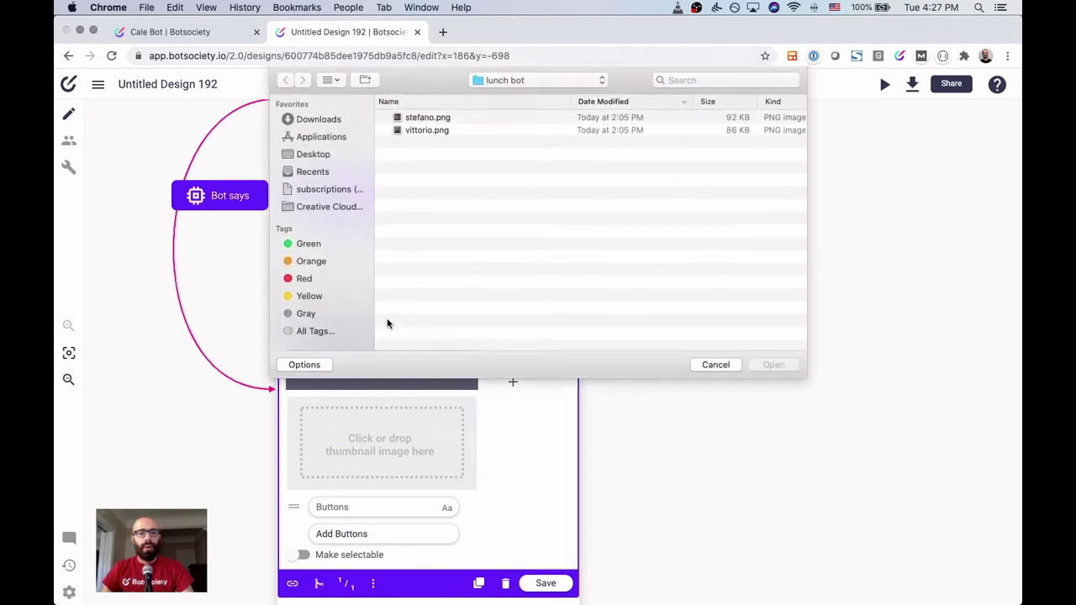
pyautogui.click(324, 122)
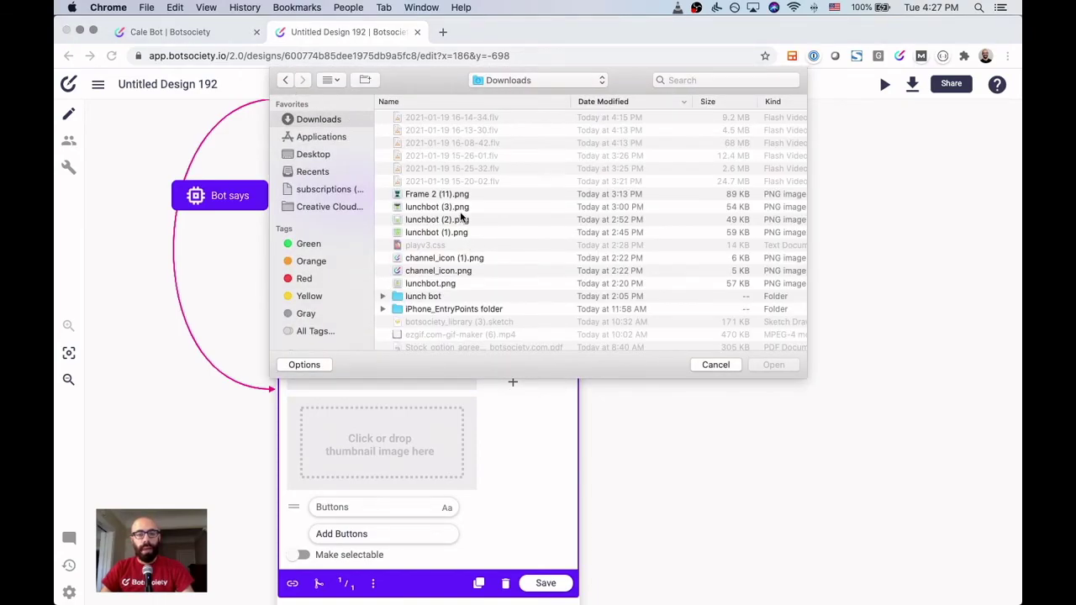
pyautogui.click(445, 197)
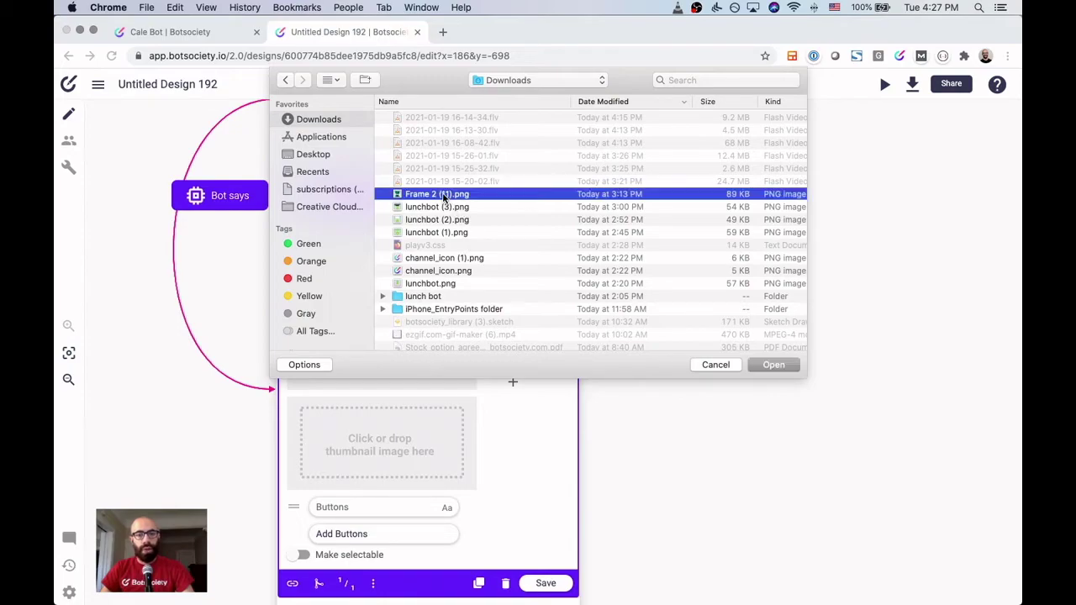
pyautogui.press('Return')
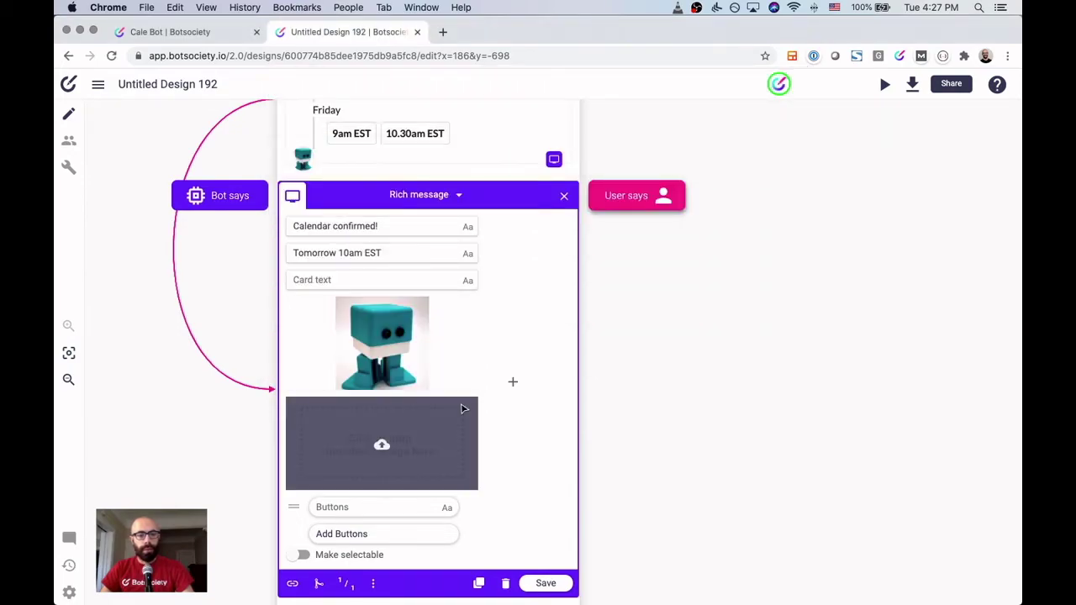
pyautogui.scroll(-1, 464, 409)
pyautogui.scroll(-1, 432, 327)
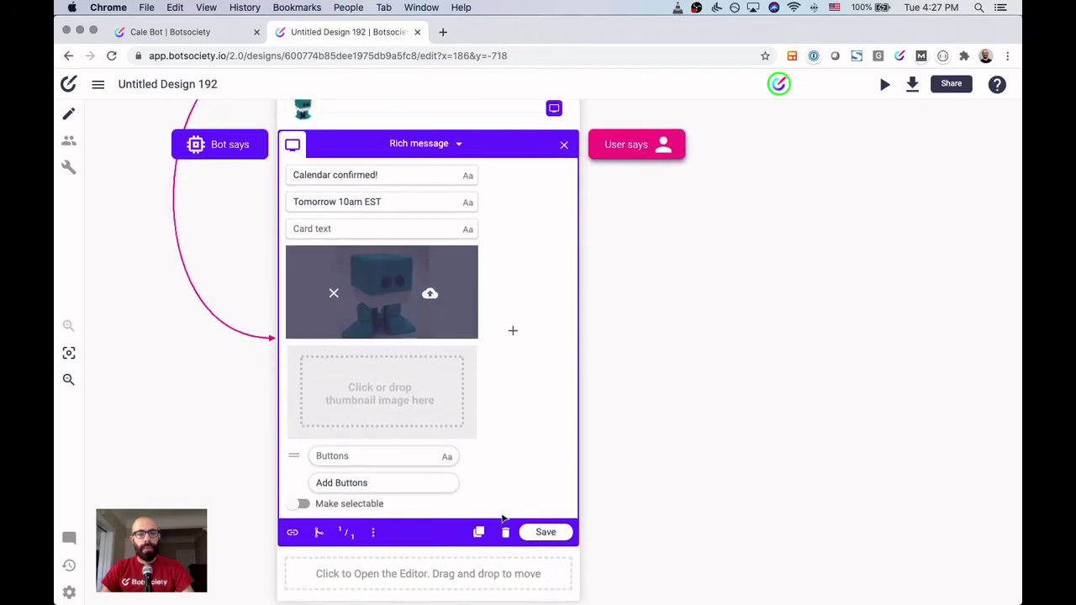
pyautogui.click(543, 533)
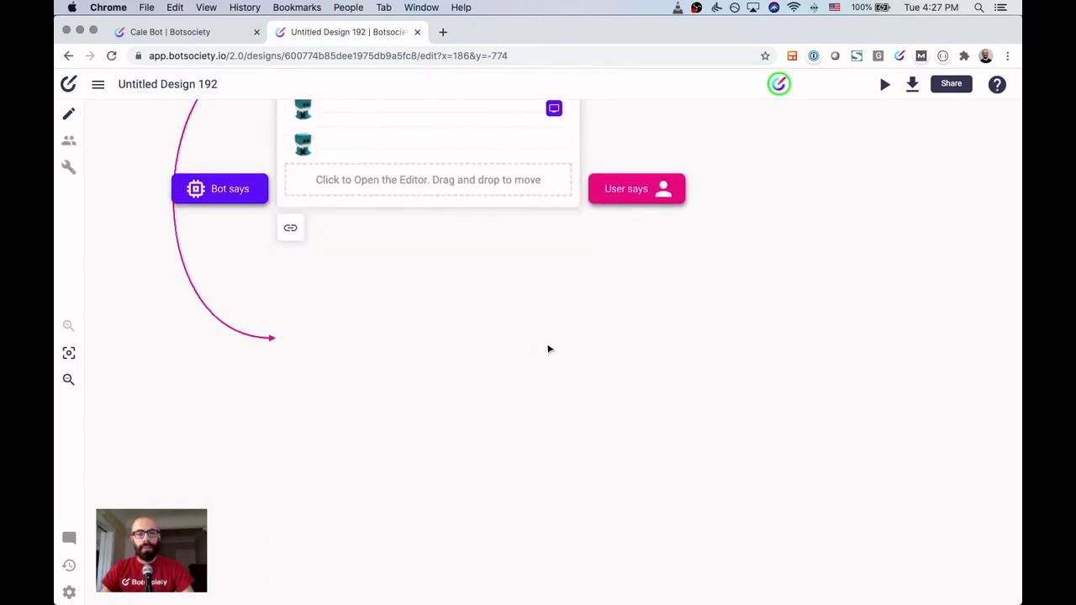
# Step: Reopen the "Calendar confirmed!" message and remove the image from its first image slot
pyautogui.scroll(3, 539, 343)
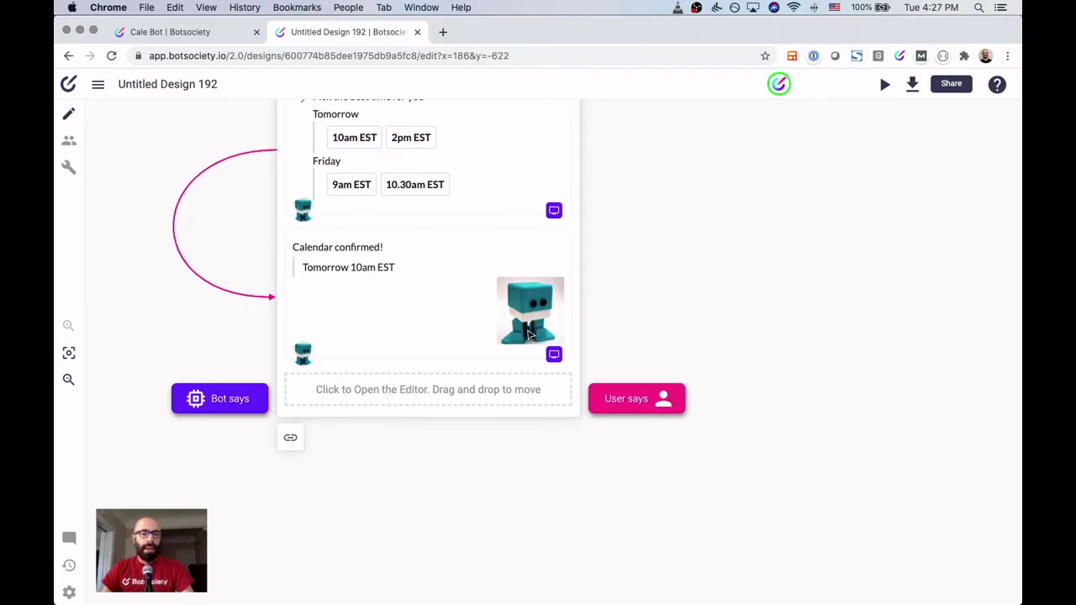
pyautogui.scroll(2, 529, 333)
pyautogui.click(431, 368)
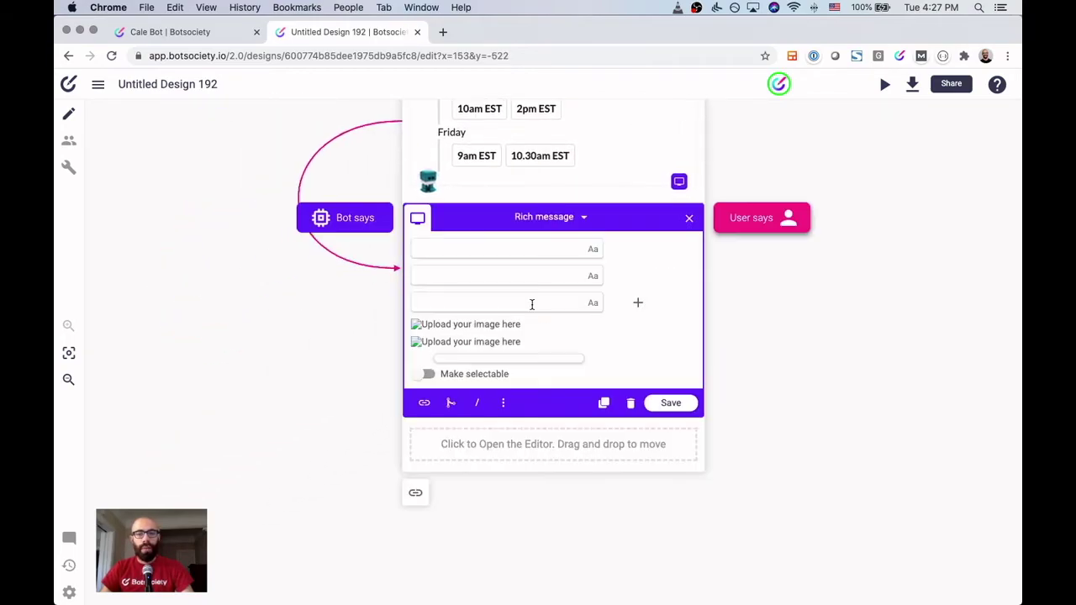
pyautogui.moveTo(532, 378)
pyautogui.click(456, 366)
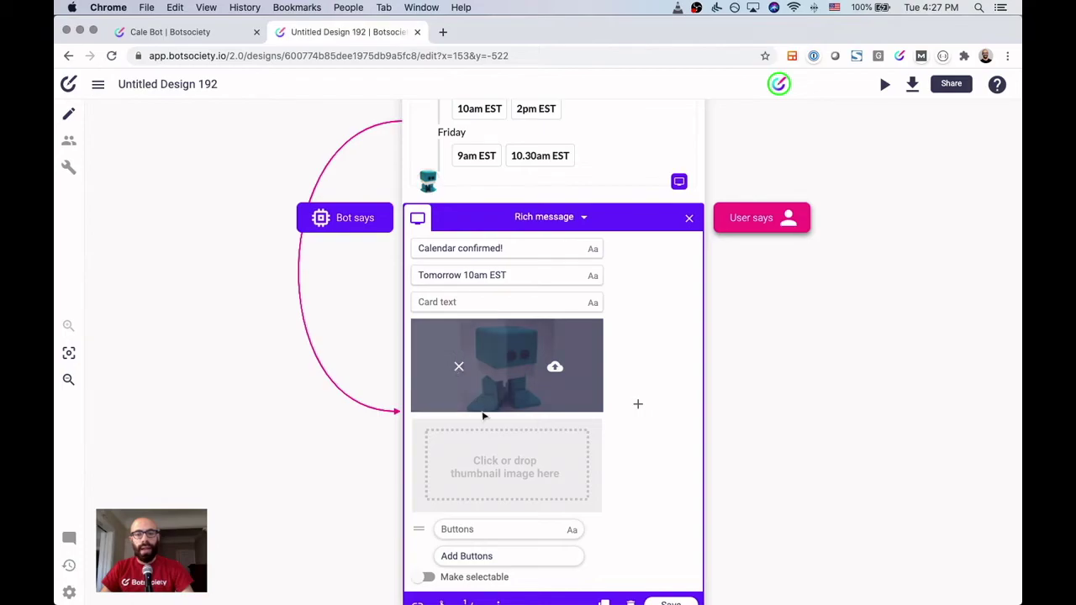
pyautogui.click(662, 368)
# Step: Upload "Frame 2 (11).png" into the message's second image slot and save the message
pyautogui.moveTo(514, 434)
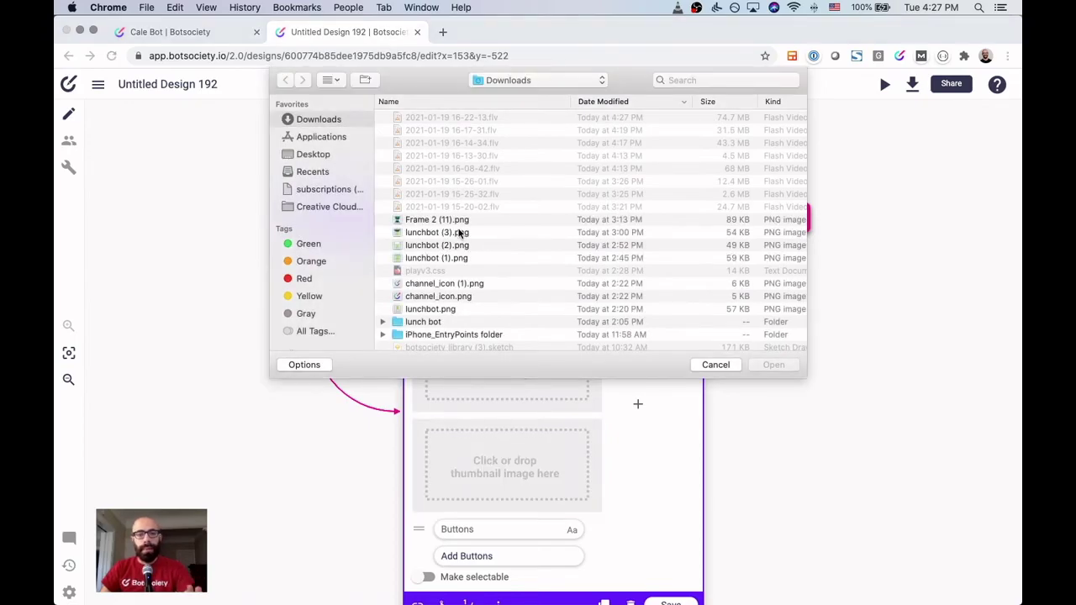
pyautogui.click(459, 221)
pyautogui.click(771, 365)
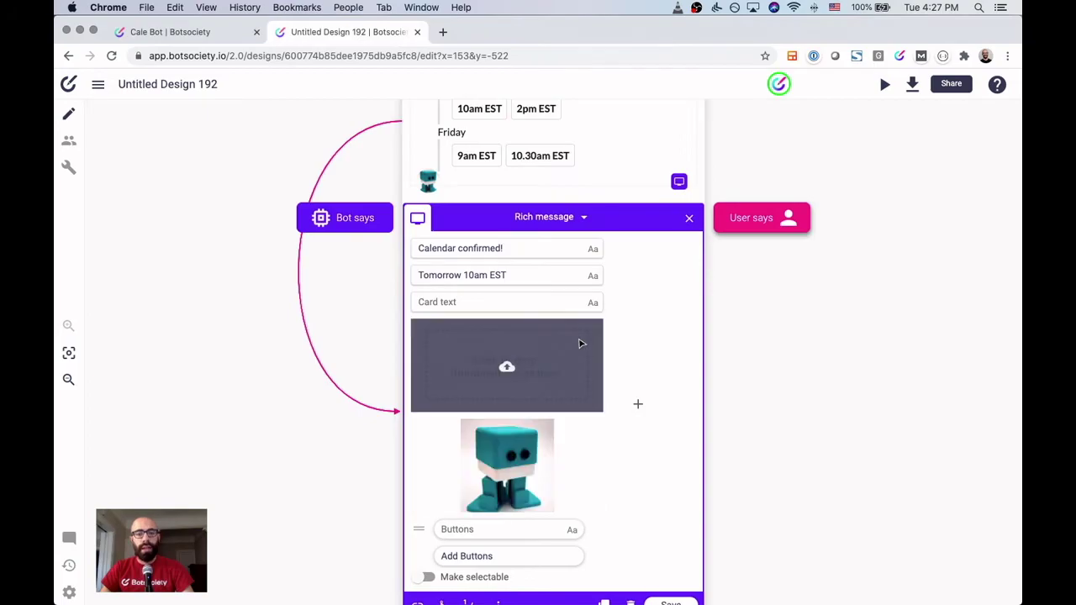
pyautogui.scroll(-3, 561, 573)
pyautogui.click(617, 546)
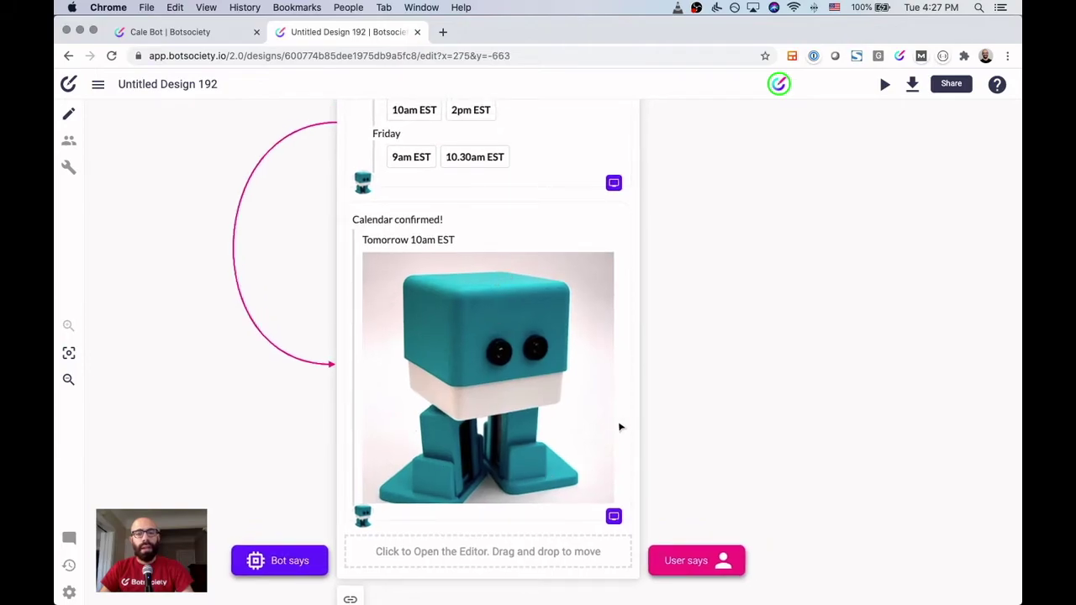
pyautogui.scroll(-2, 444, 290)
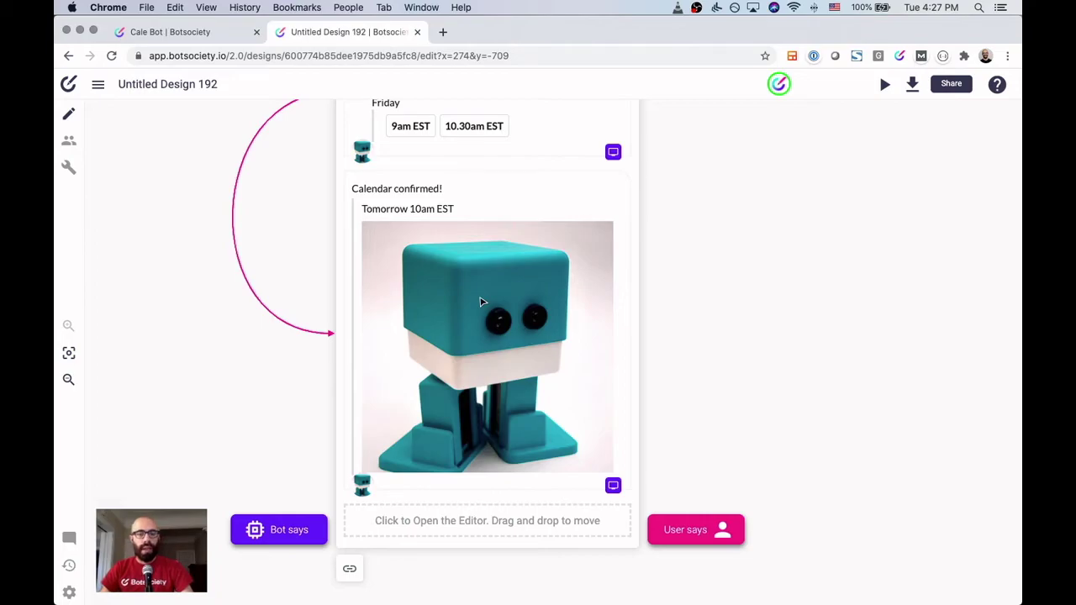
# Step: Reopen the "Calendar confirmed!" message and remove the robot image from its second image slot
pyautogui.click(481, 302)
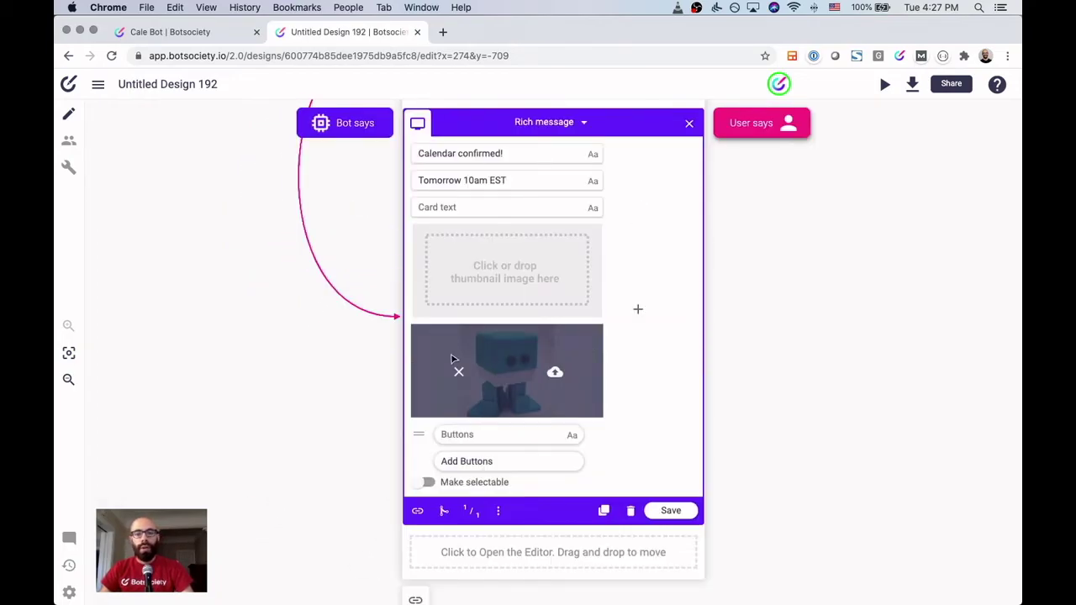
pyautogui.click(458, 371)
pyautogui.click(658, 371)
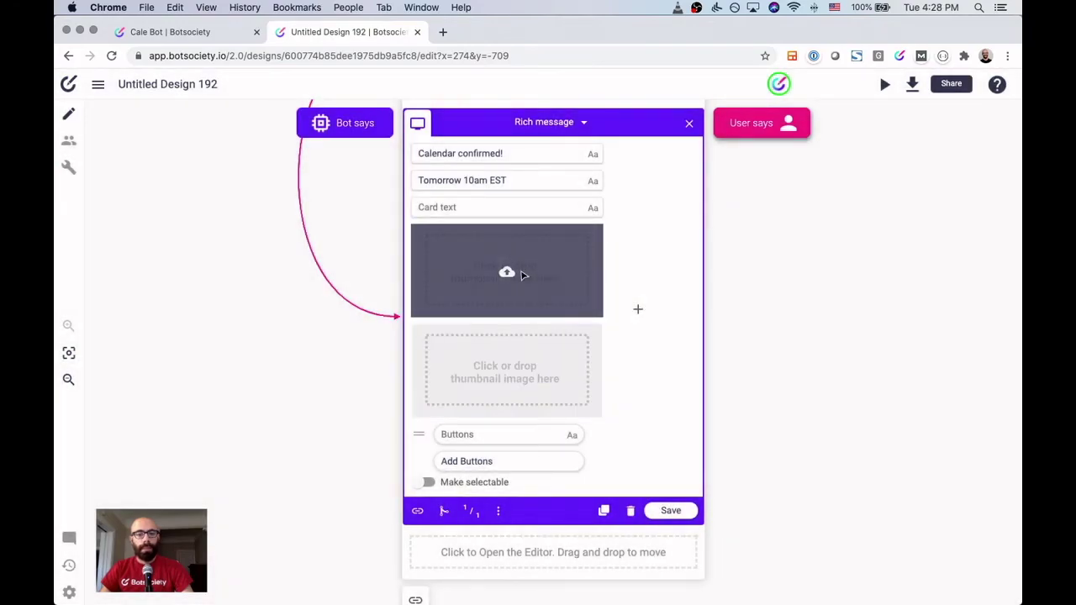
pyautogui.click(528, 278)
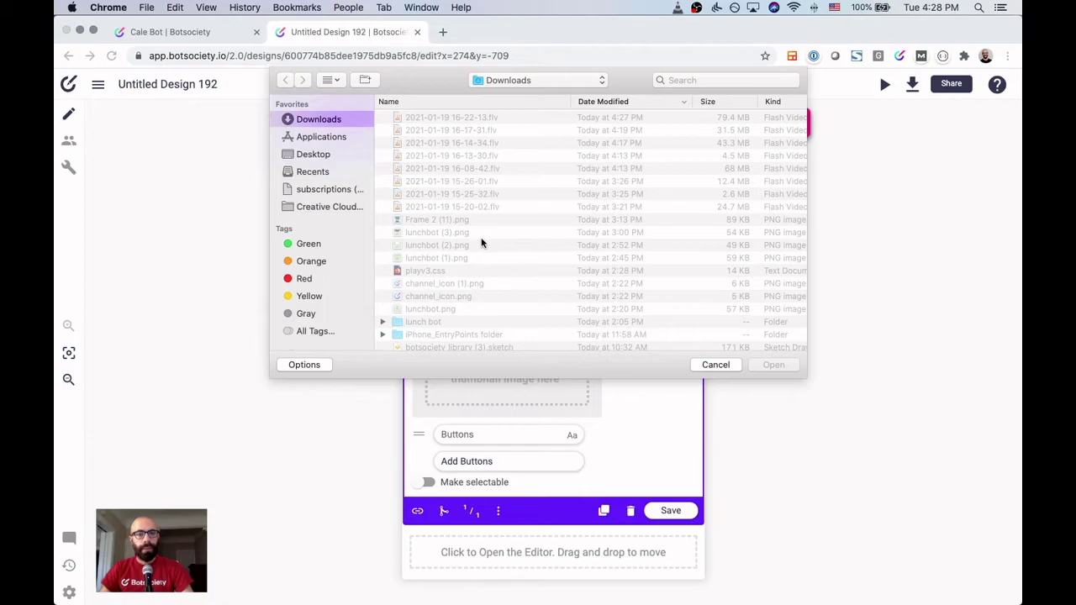
pyautogui.scroll(-5, 473, 246)
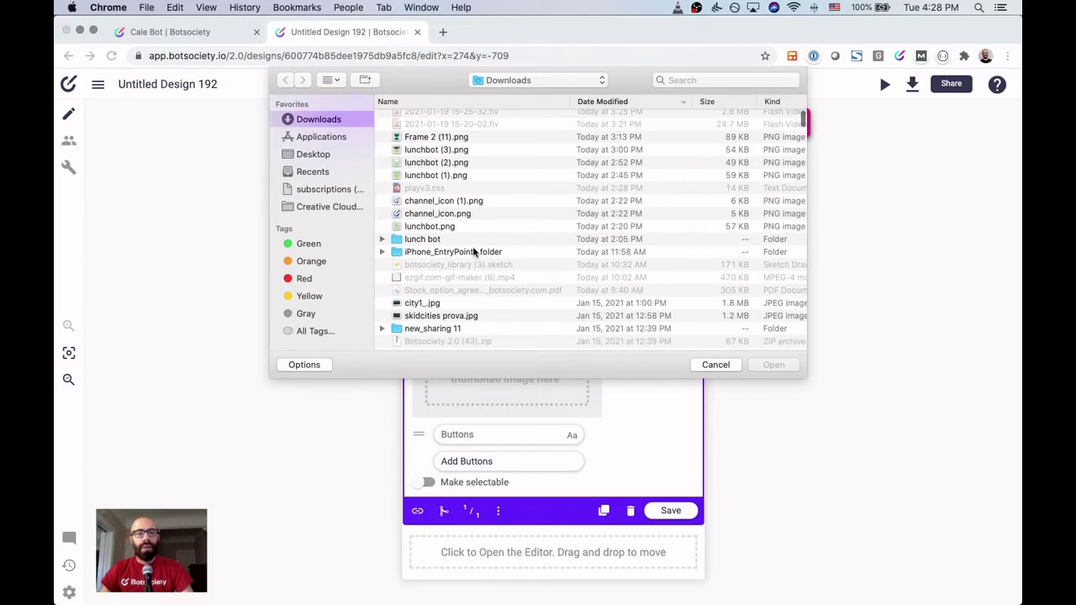
pyautogui.scroll(5, 473, 252)
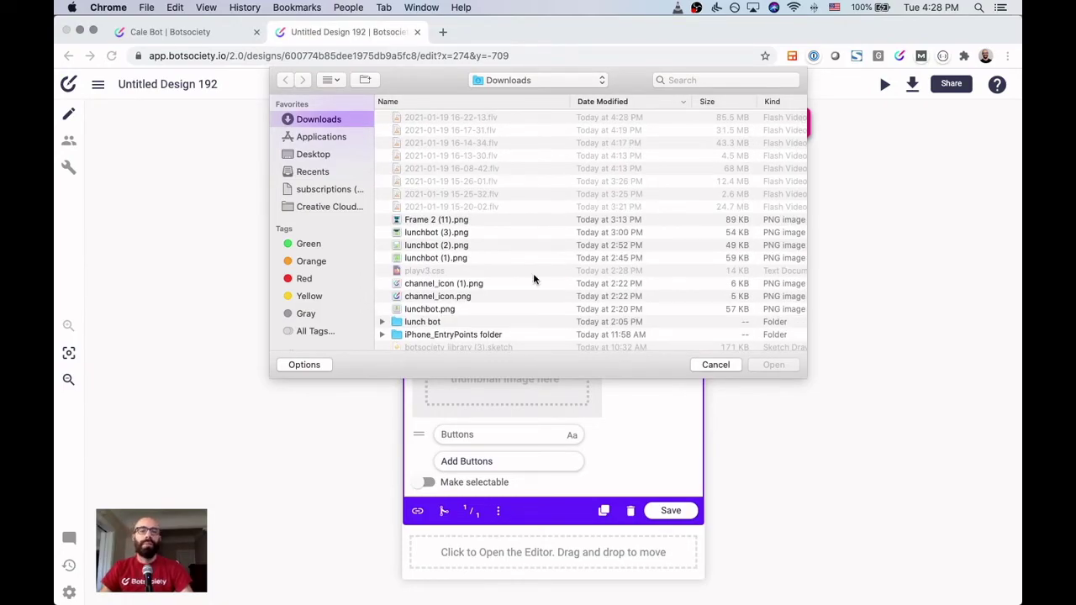
pyautogui.click(722, 364)
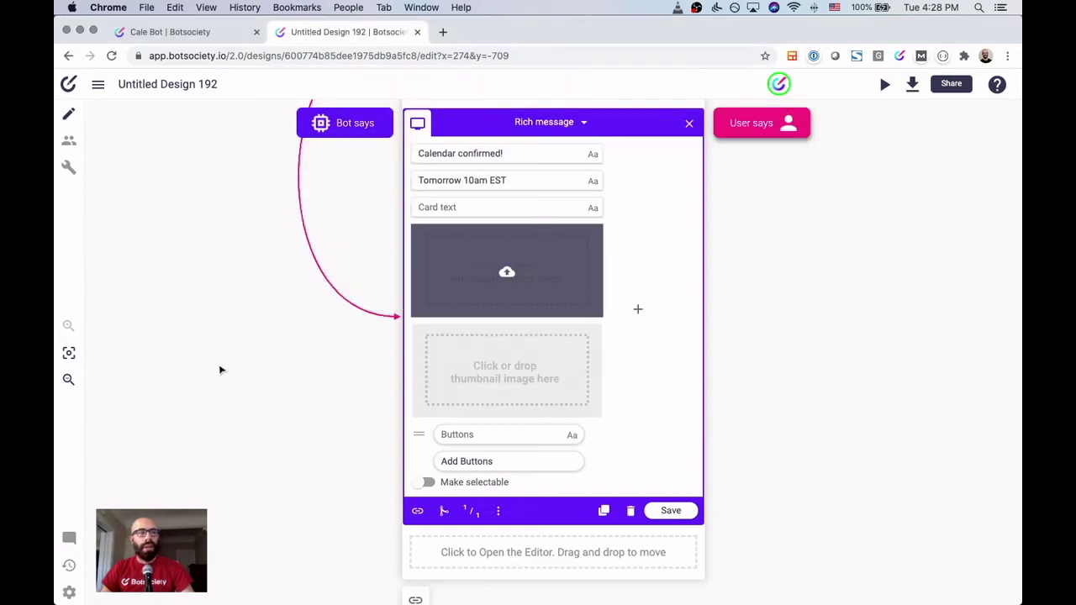
# Step: Search Google Images for "thumbs up emoji" in a new tab and take a screenshot of the smiley giving two thumbs up
pyautogui.press('super+t')
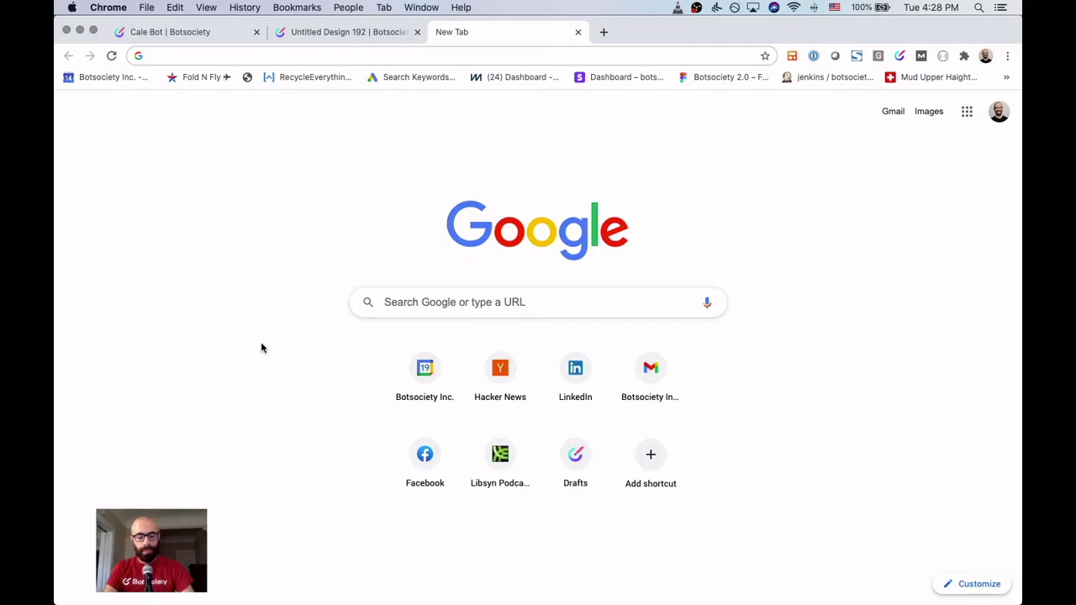
pyautogui.write('thumbs up emoji')
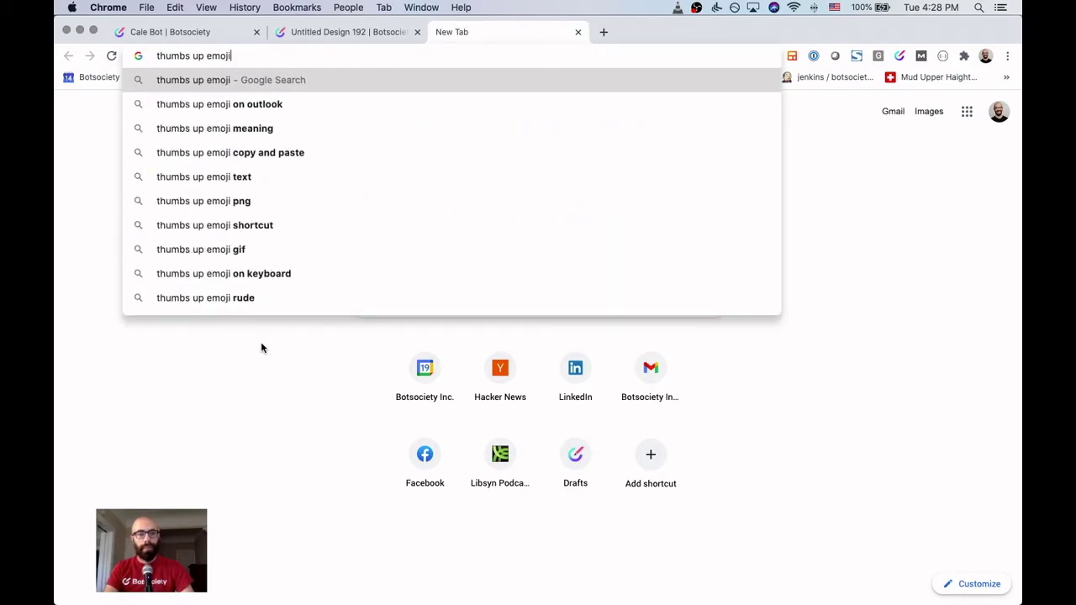
pyautogui.press('Return')
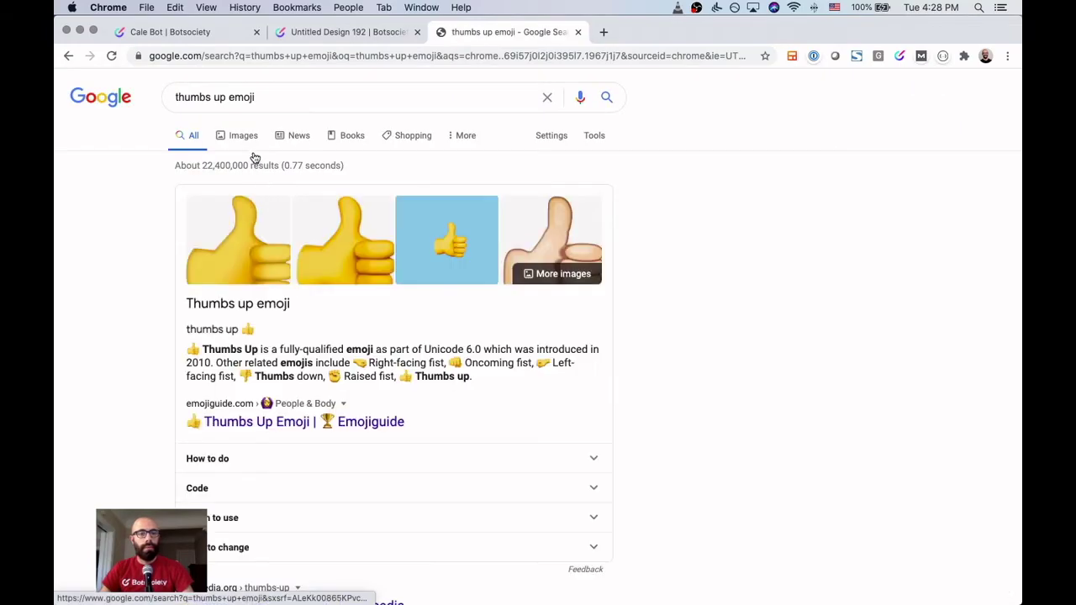
pyautogui.click(243, 141)
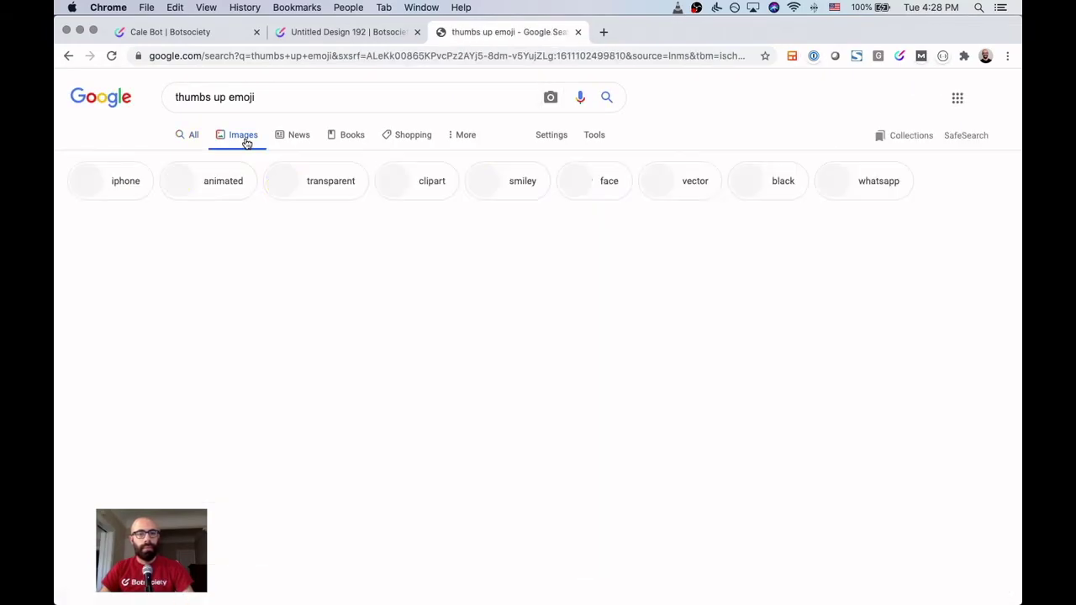
pyautogui.press('shift+super+4')
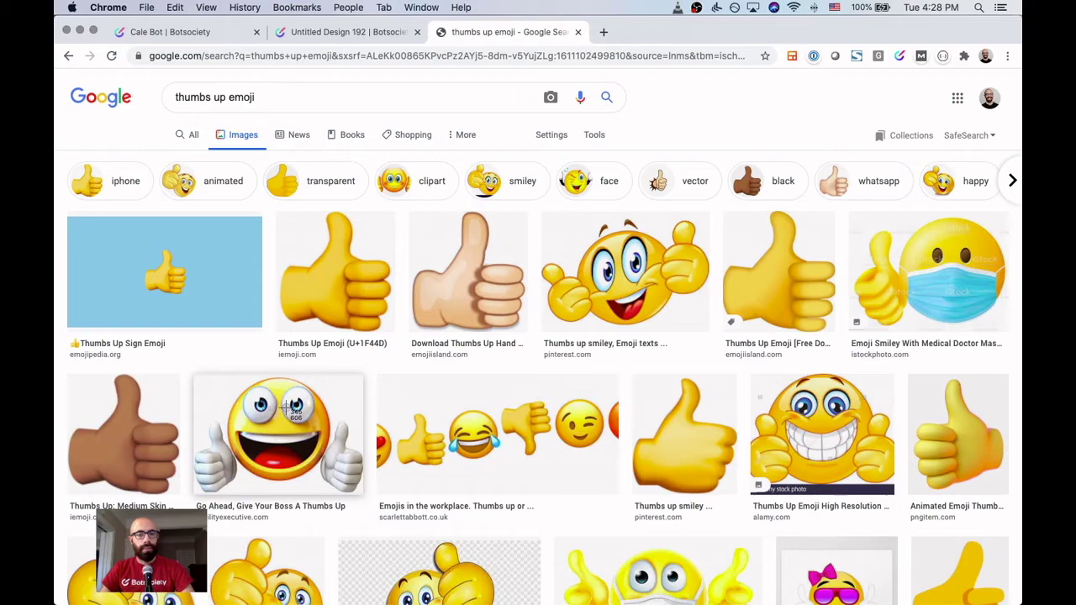
pyautogui.moveTo(545, 215); pyautogui.dragTo(706, 340)
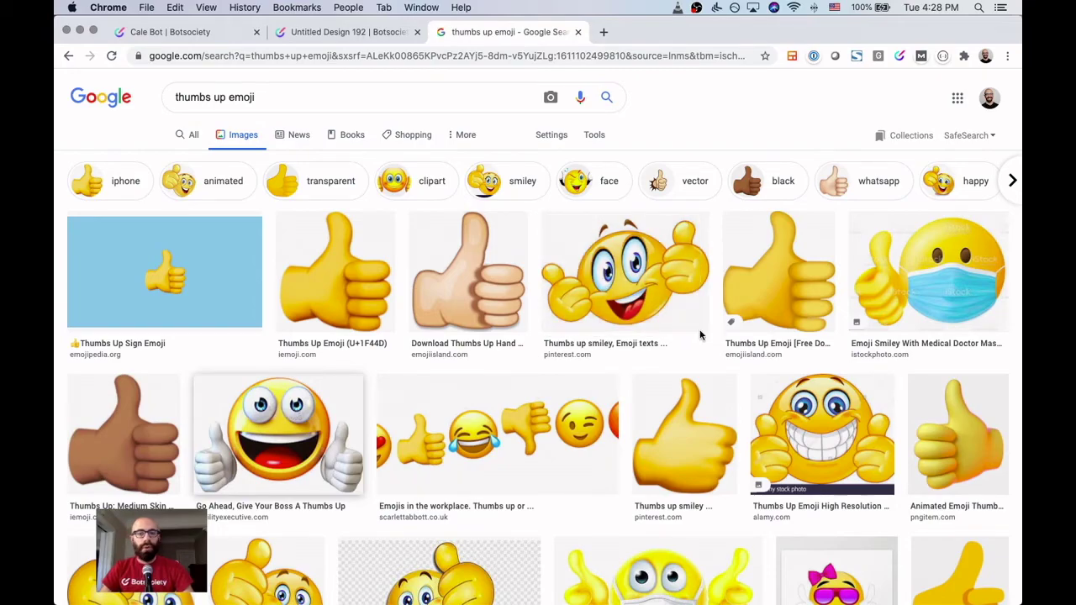
# Step: Back in the Botsociety design, upload "Screen Shot 2021-01-19 at 4.28.27 PM.png" from the Desktop into the message's first image slot and save the message
pyautogui.click(325, 32)
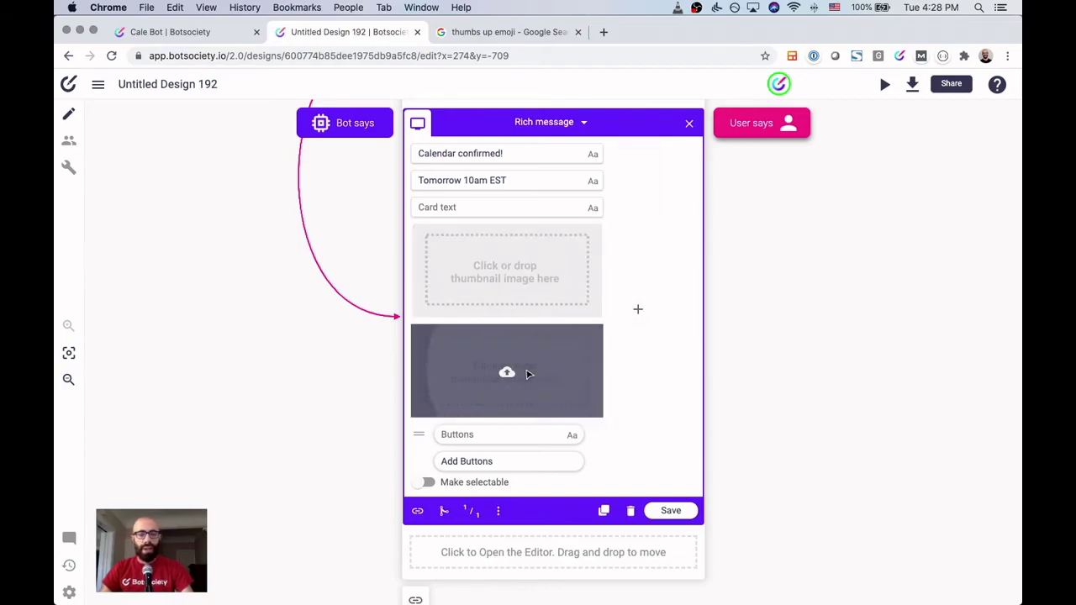
pyautogui.click(540, 338)
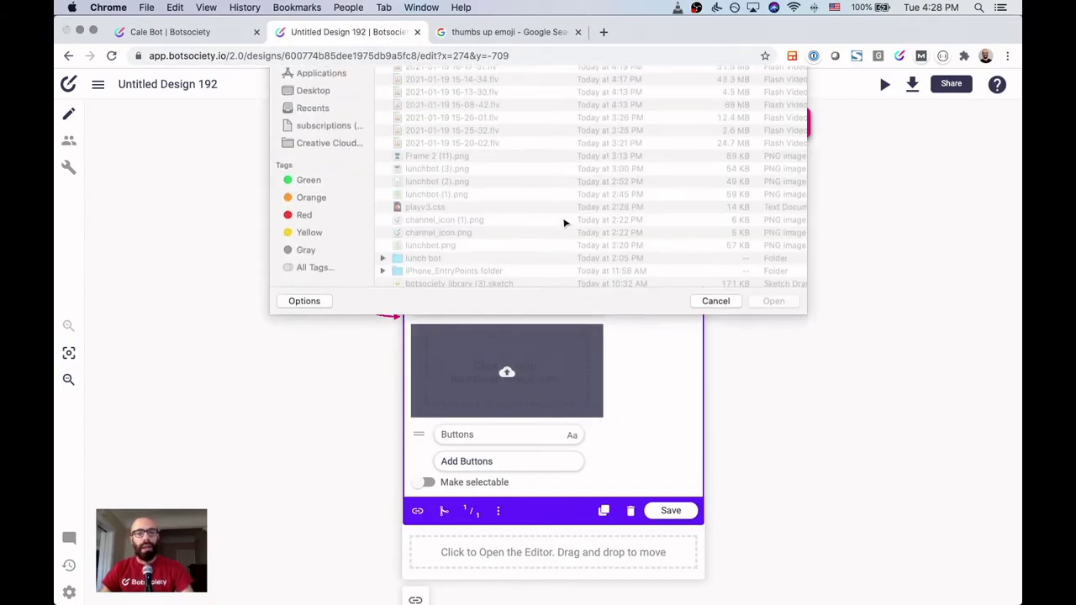
pyautogui.click(717, 365)
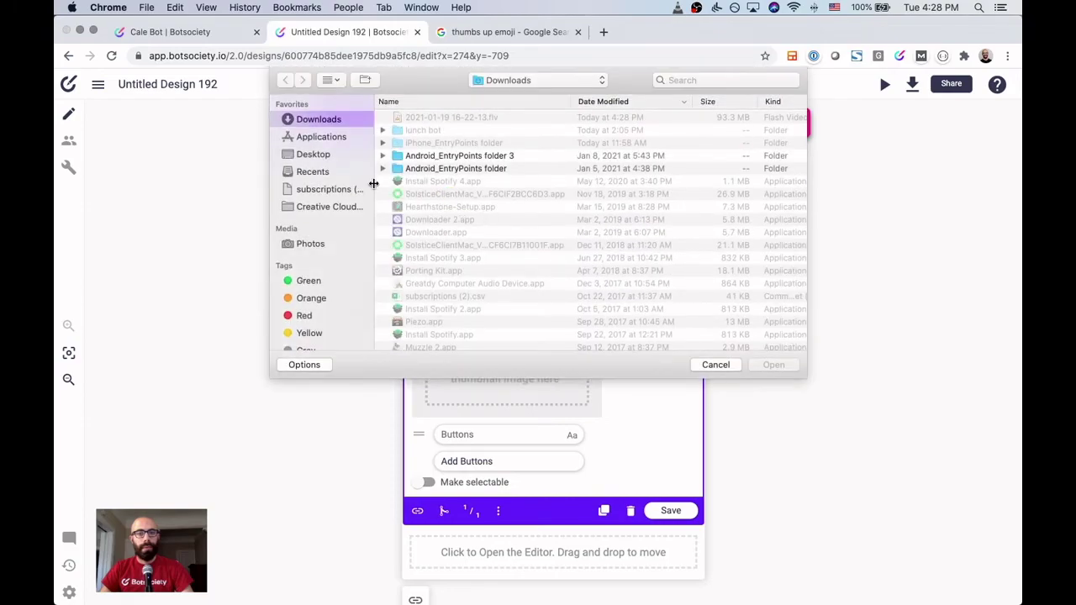
pyautogui.click(335, 156)
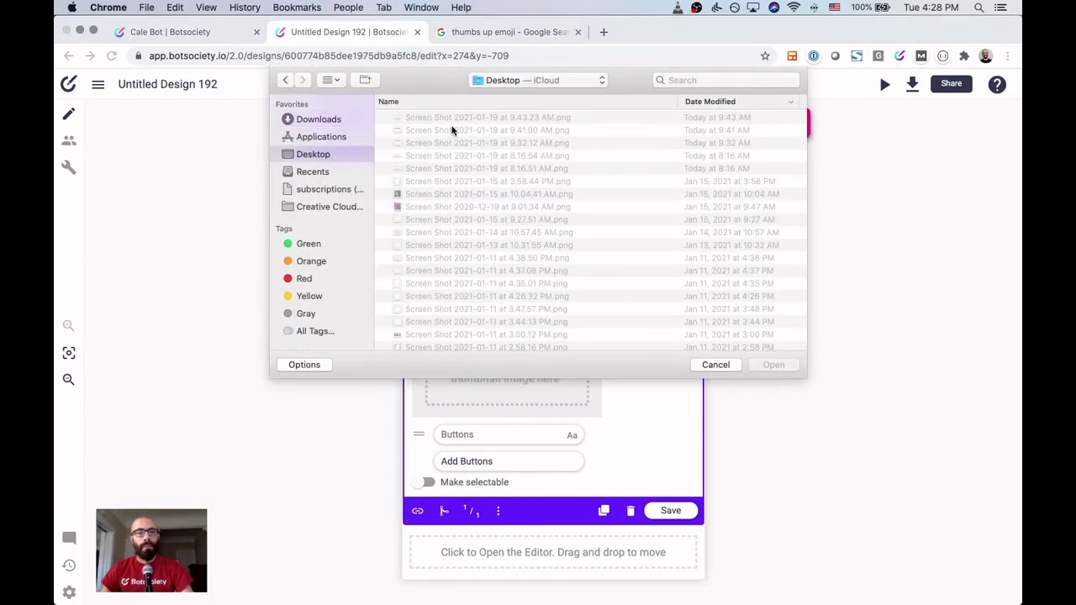
pyautogui.click(453, 119)
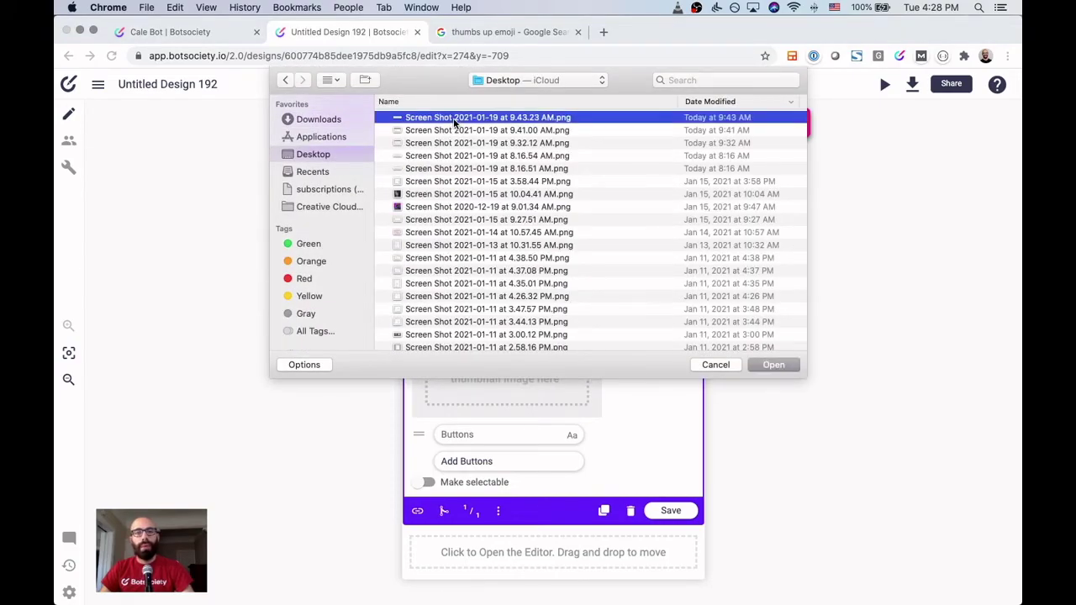
pyautogui.click(453, 119)
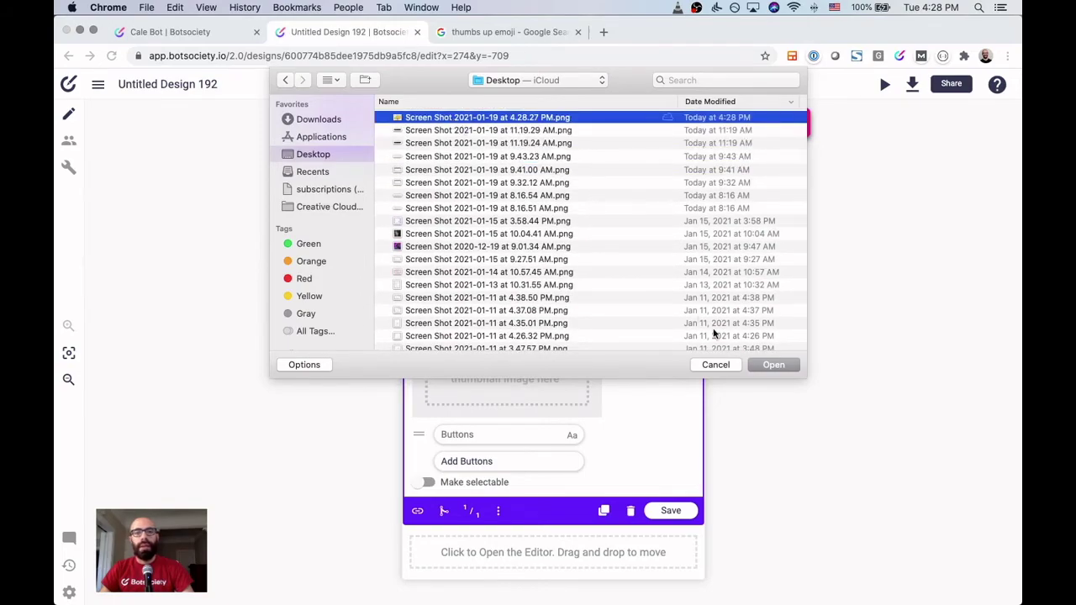
pyautogui.click(771, 365)
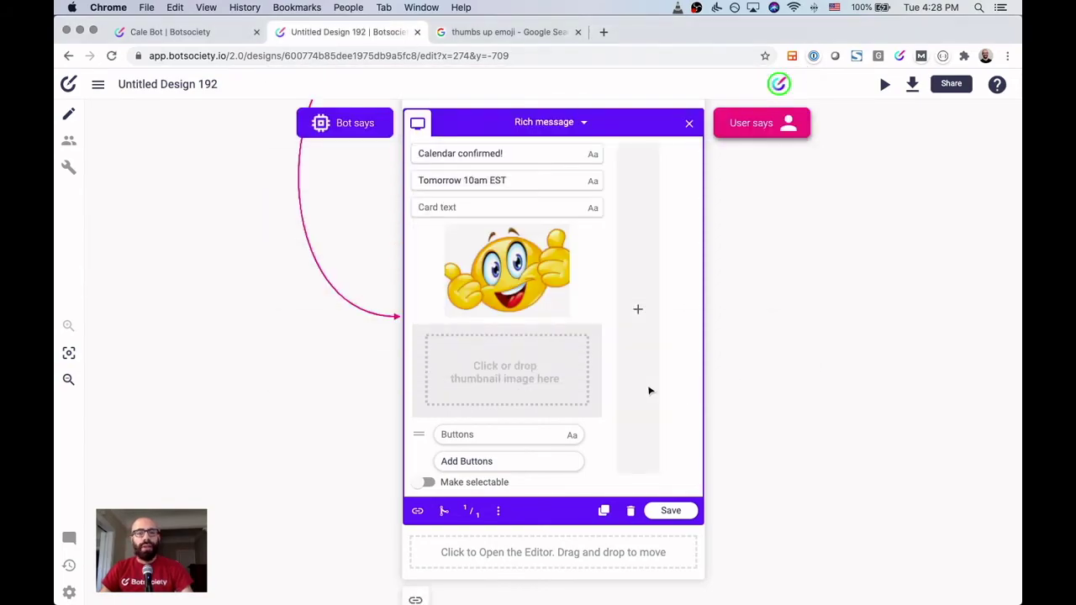
pyautogui.click(683, 511)
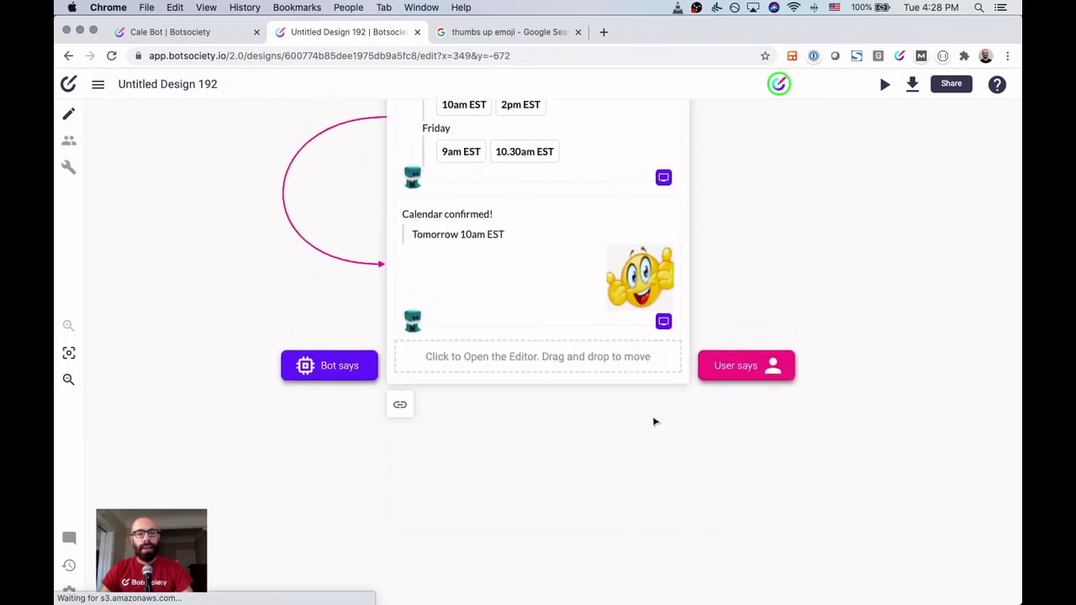
# Step: Review the whole conversation path, from the opening call question to the calendar confirmation message
pyautogui.scroll(3, 656, 423)
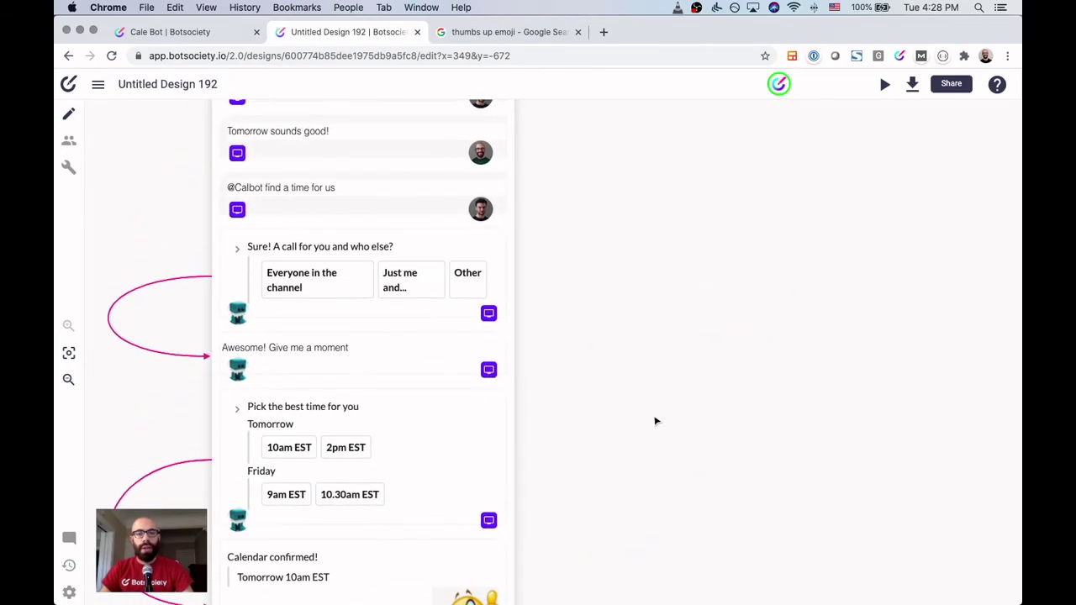
pyautogui.scroll(3, 656, 422)
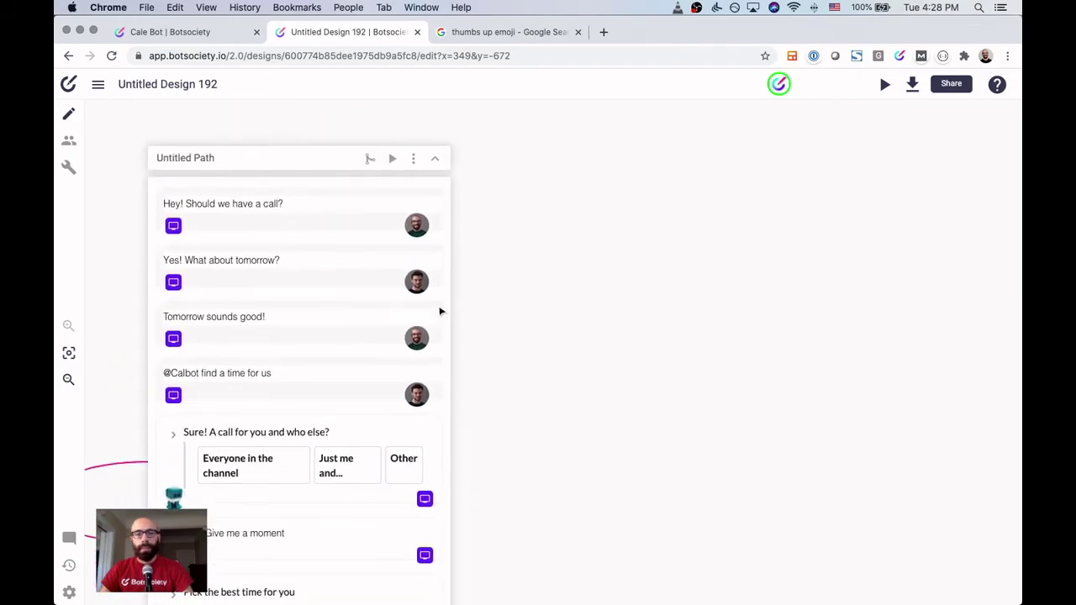
pyautogui.scroll(-5, 402, 300)
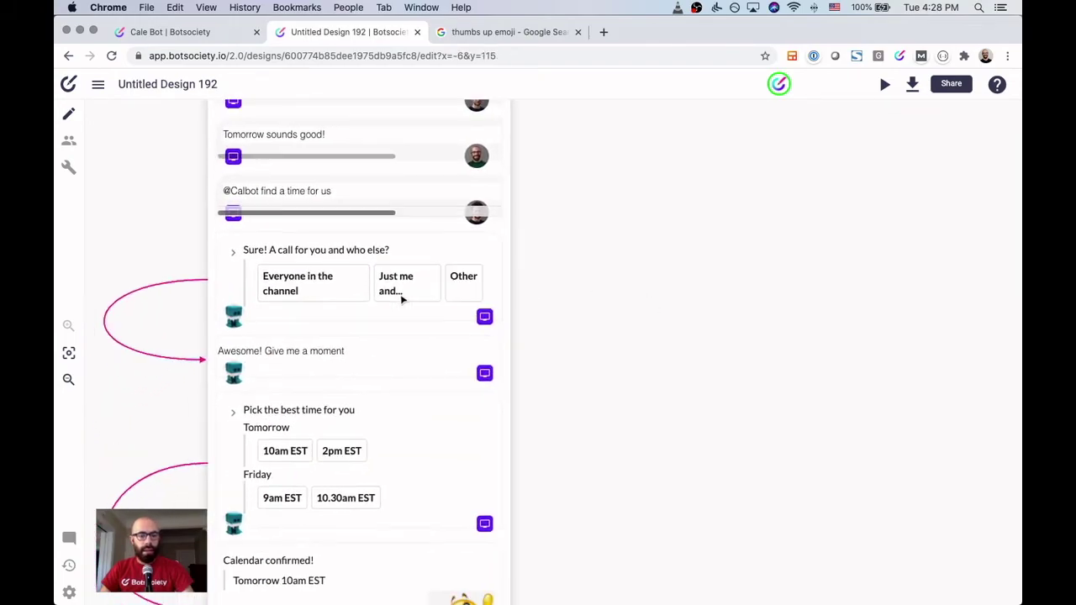
pyautogui.scroll(3, 709, 480)
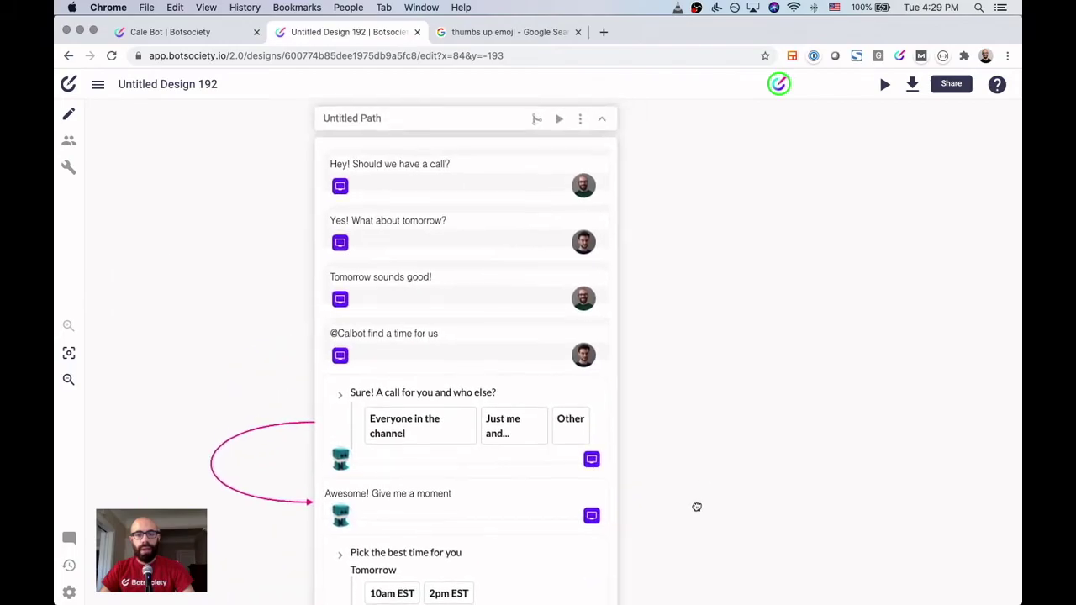
pyautogui.scroll(-2, 694, 461)
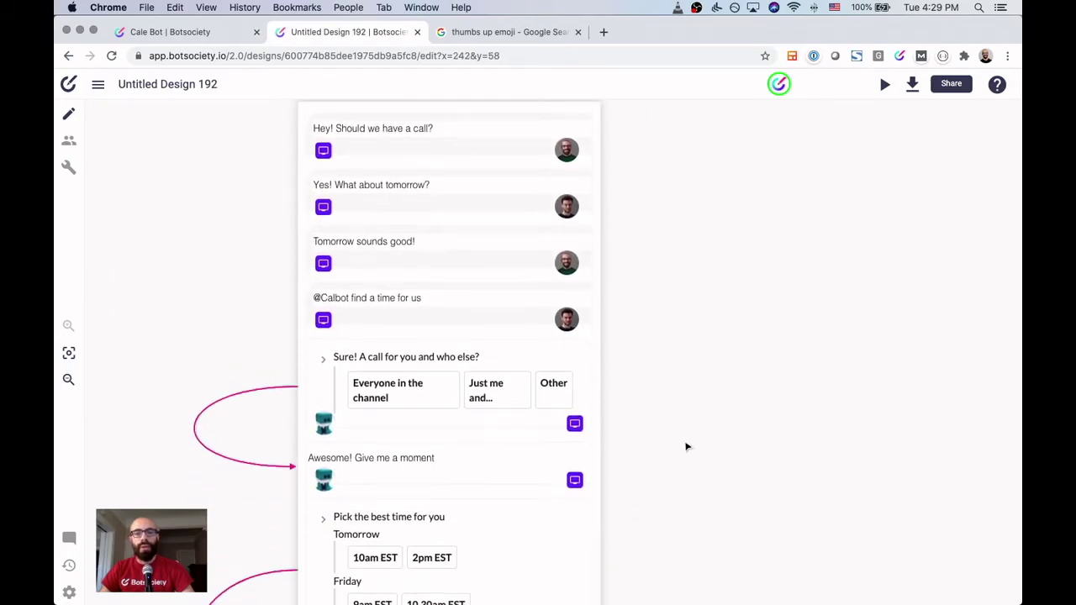
pyautogui.scroll(-4, 663, 308)
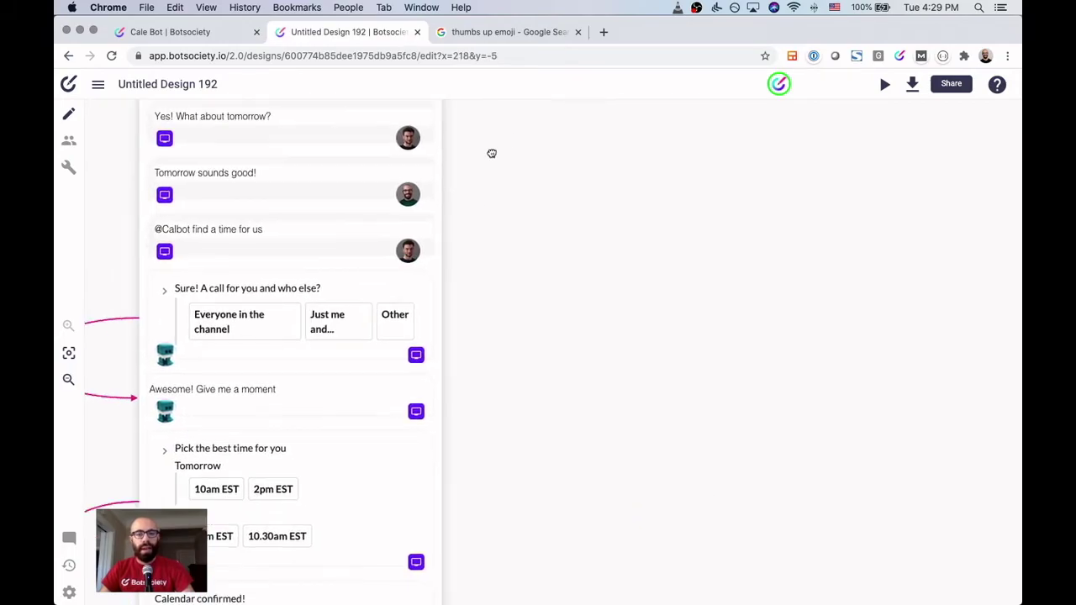
pyautogui.scroll(4, 584, 342)
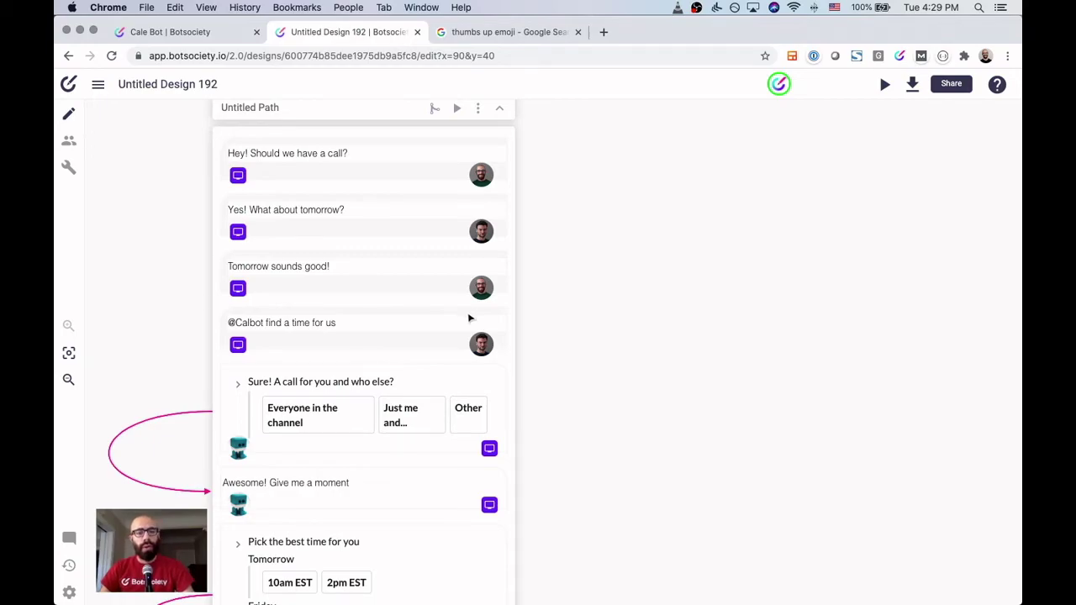
pyautogui.scroll(-5, 473, 319)
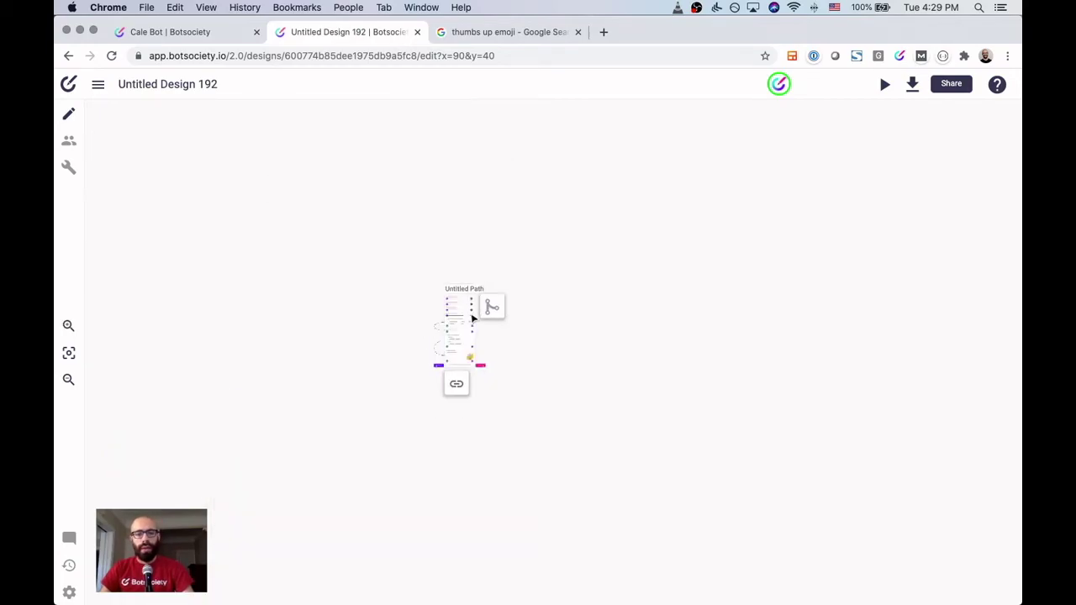
pyautogui.scroll(5, 472, 318)
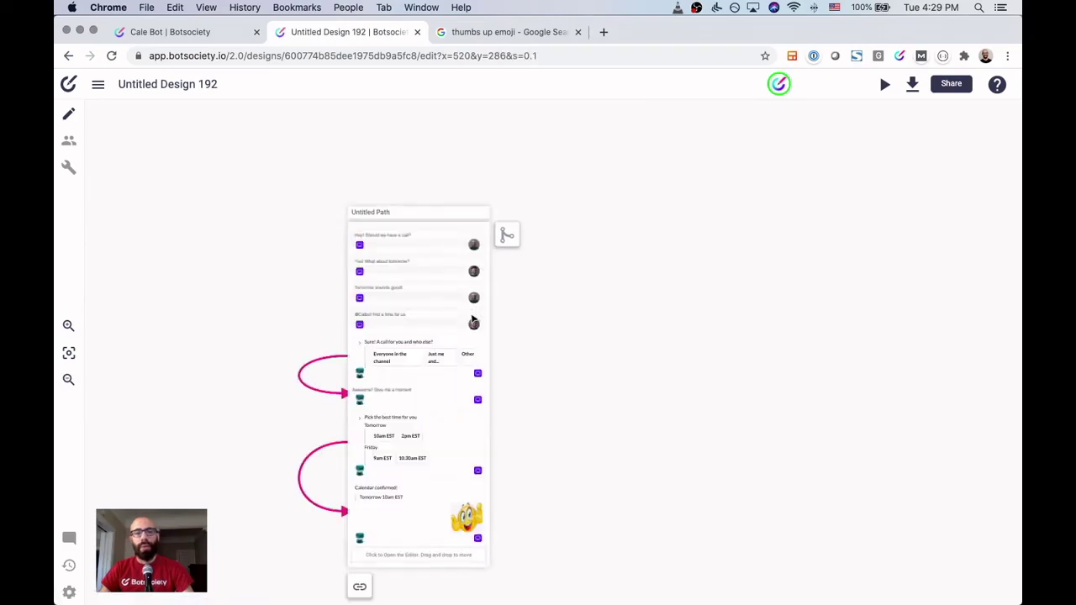
pyautogui.scroll(3, 577, 296)
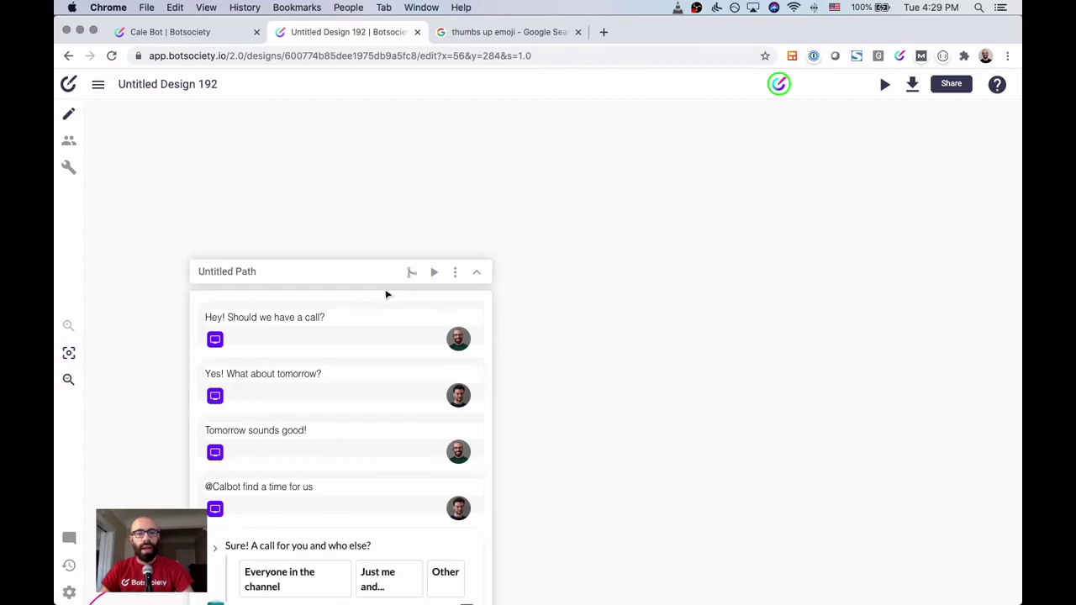
pyautogui.scroll(1, 388, 294)
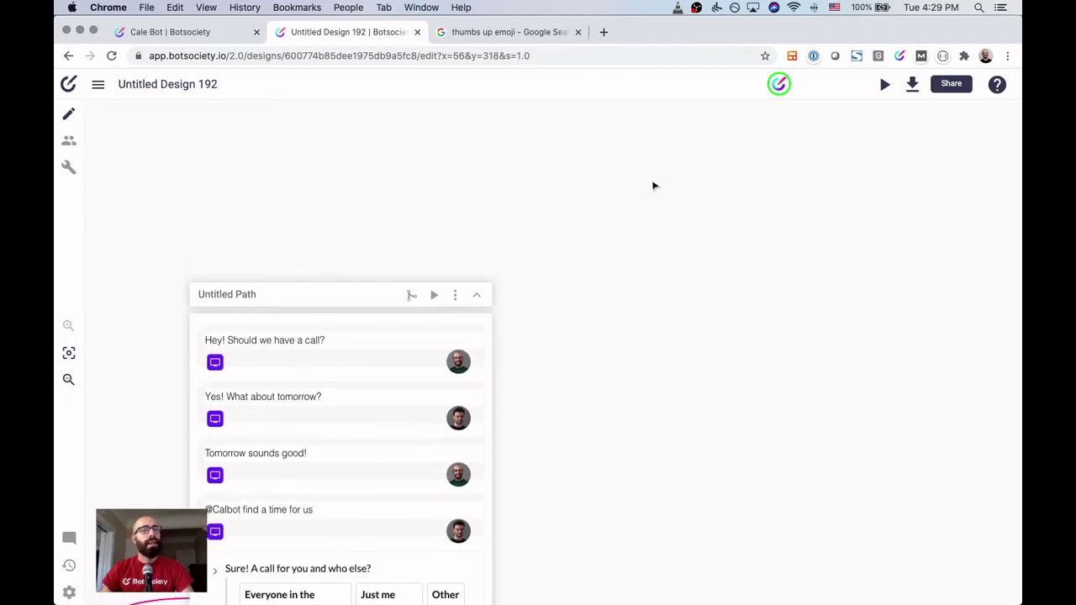
# Step: Play the conversation preview, continuing with "Awesome! Give me a moment" and "Calendar confirmed!", and stop it at the end
pyautogui.click(884, 85)
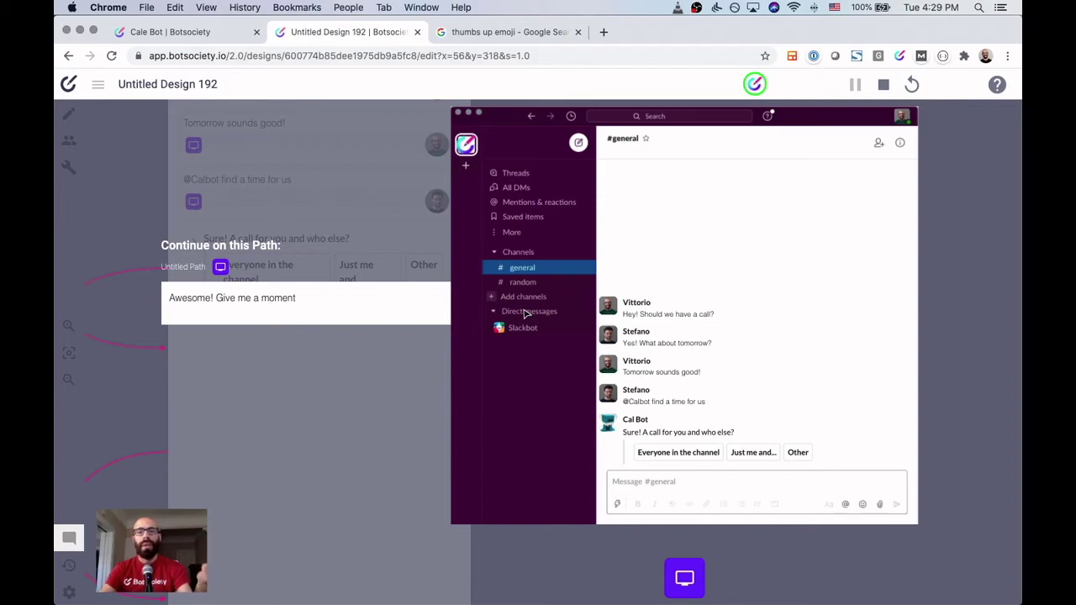
pyautogui.click(404, 322)
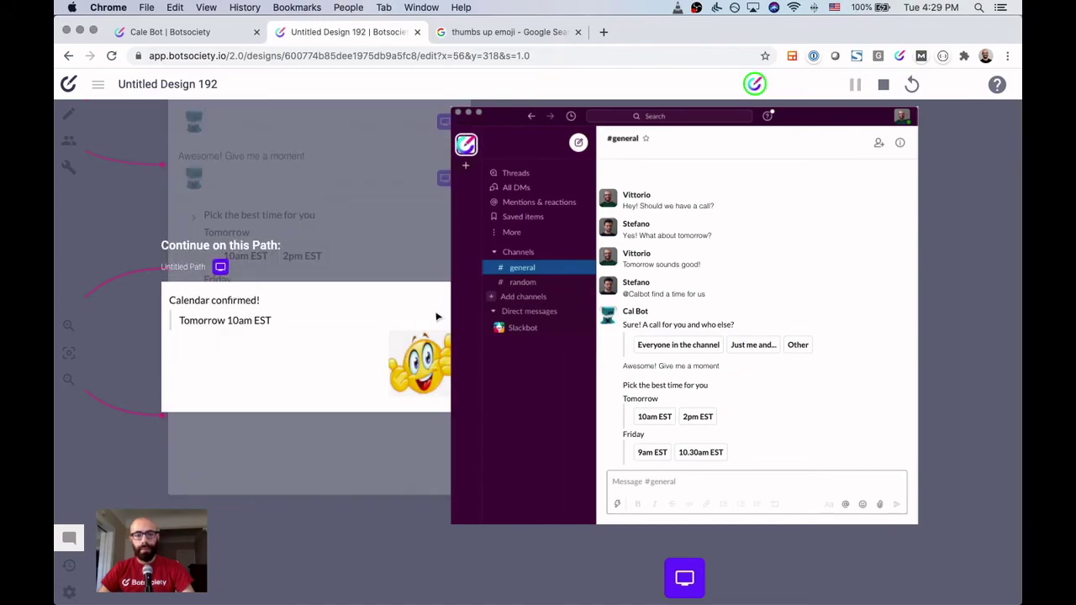
pyautogui.click(330, 326)
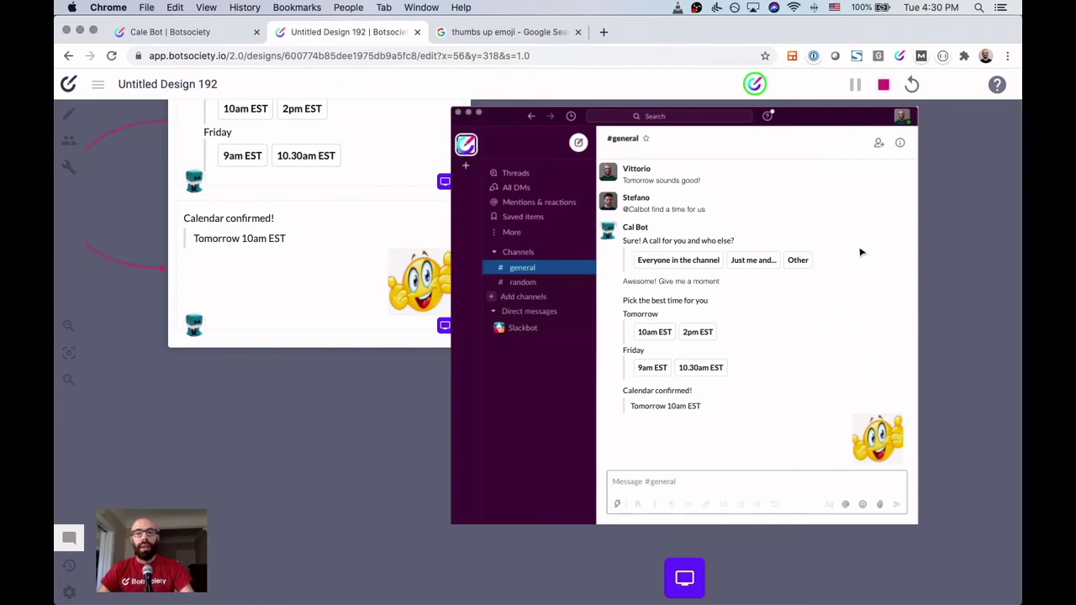
pyautogui.click(886, 87)
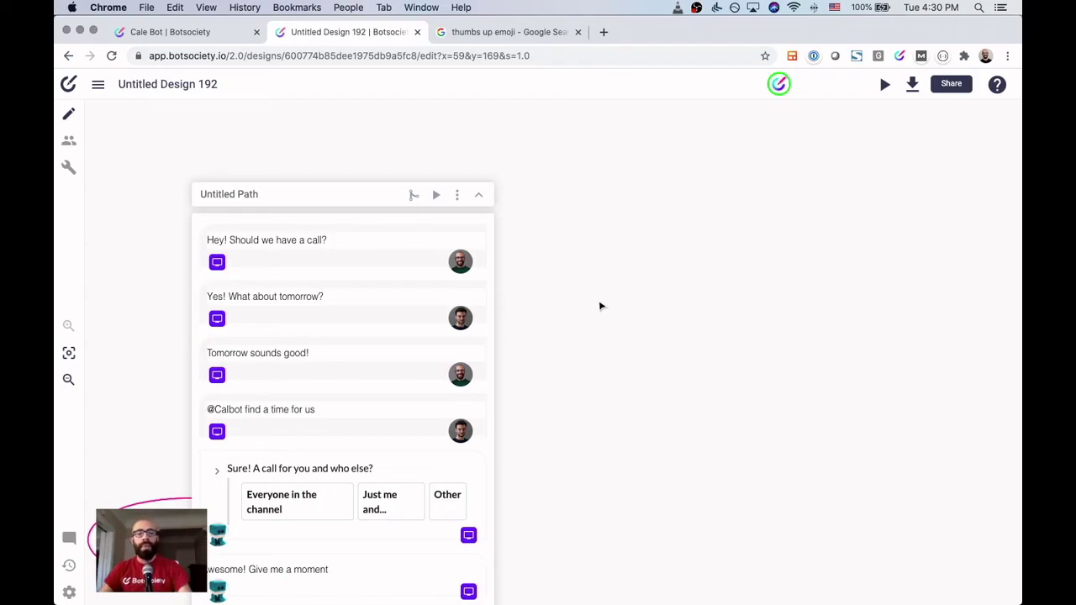
# Step: Expand the participant options of the "Sure! A call for you and who else?" message to show each option's connection
pyautogui.scroll(-2, 601, 306)
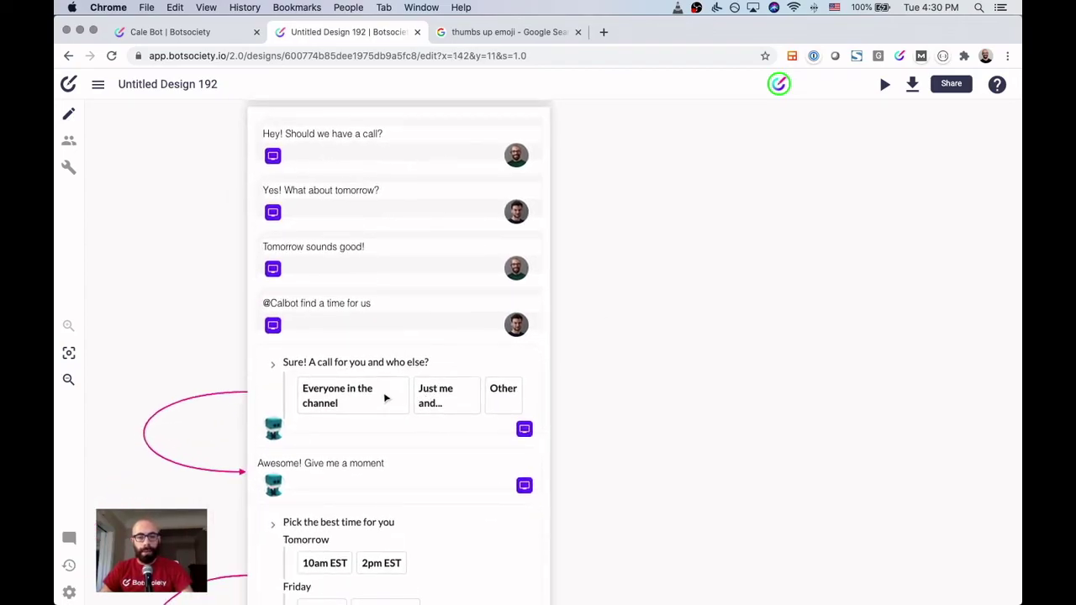
pyautogui.scroll(-2, 385, 410)
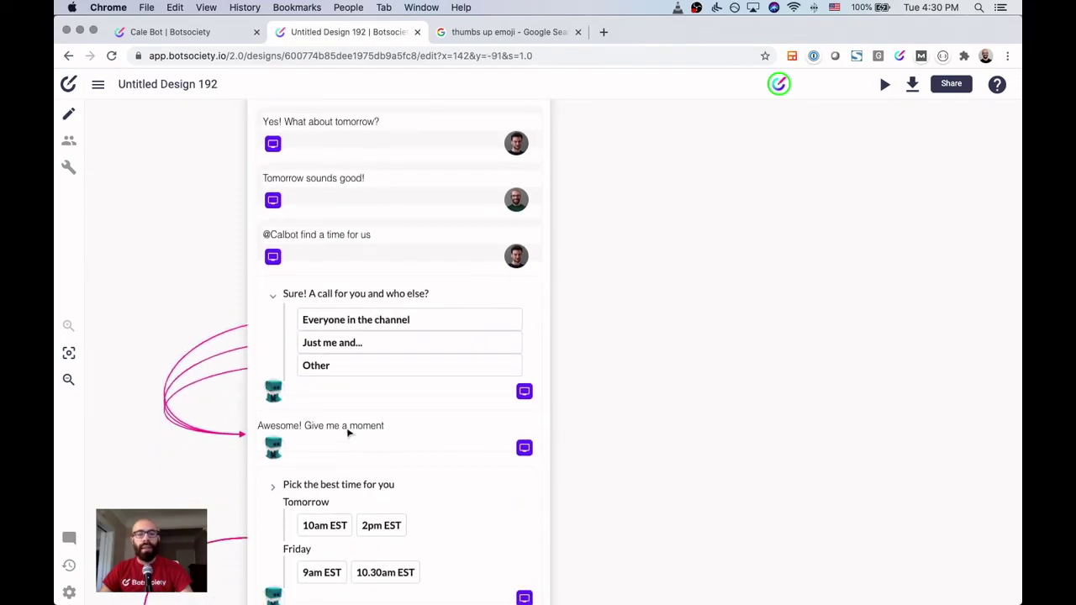
pyautogui.scroll(-1, 349, 433)
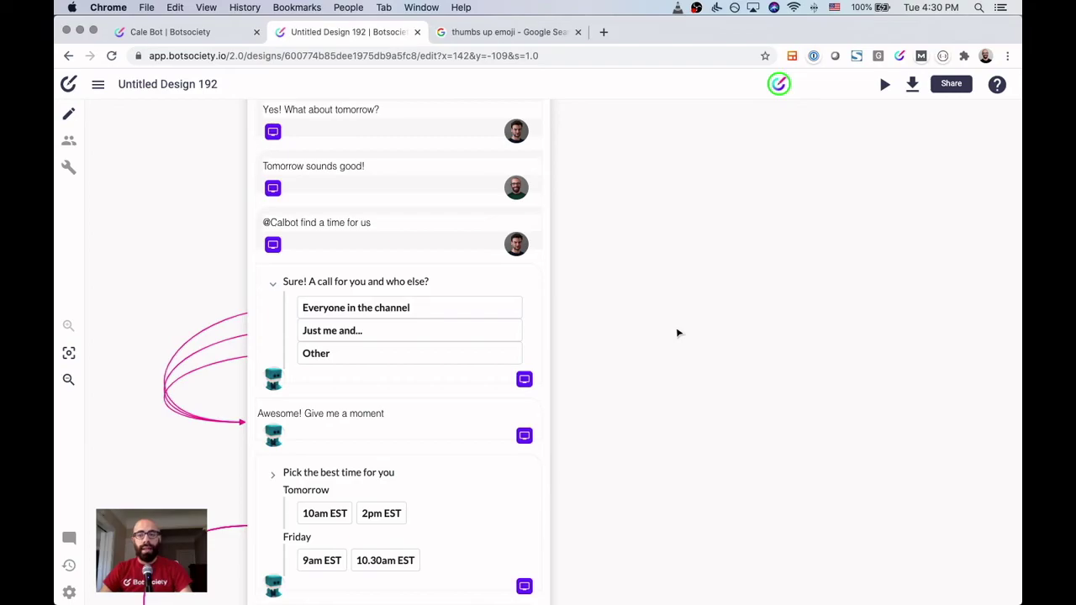
# Step: Add a new path beside the existing conversation path and name it "add someone else"
pyautogui.click(107, 92)
pyautogui.moveTo(137, 117)
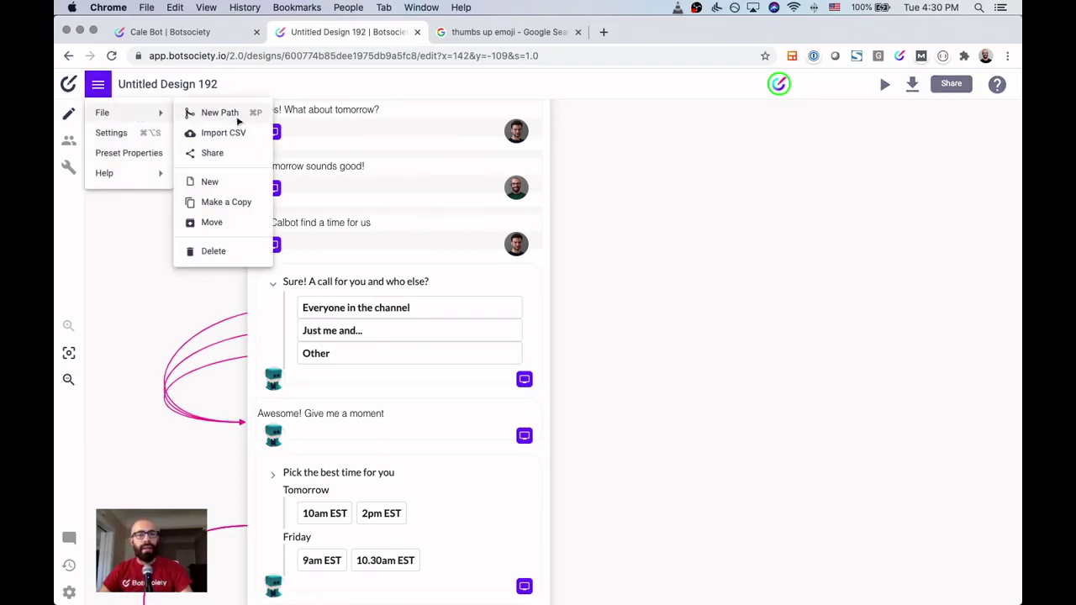
pyautogui.click(220, 113)
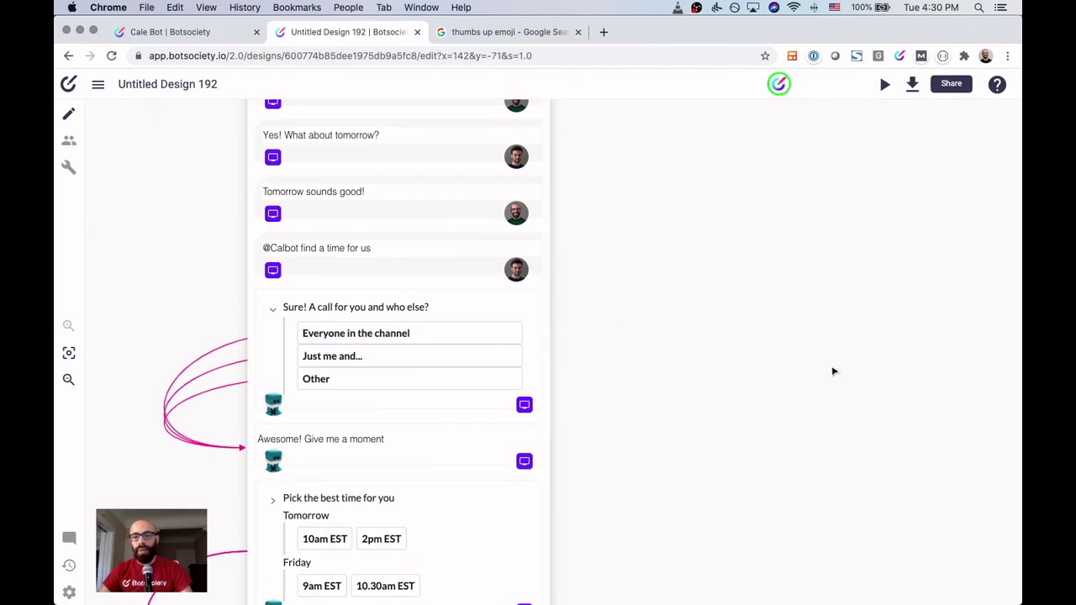
pyautogui.click(809, 372)
pyautogui.click(745, 339)
pyautogui.press('super+a')
pyautogui.write('a')
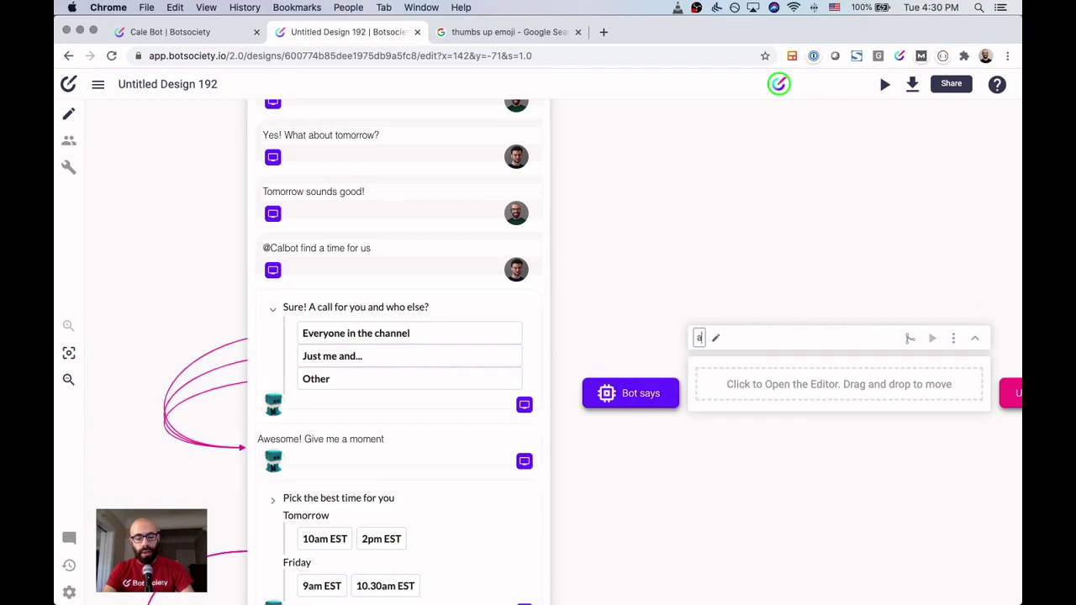
pyautogui.write('dd someone else')
pyautogui.press('Return')
# Step: Redirect the connection of the "Just me and..." option to the "add someone else" path
pyautogui.scroll(-1, 648, 356)
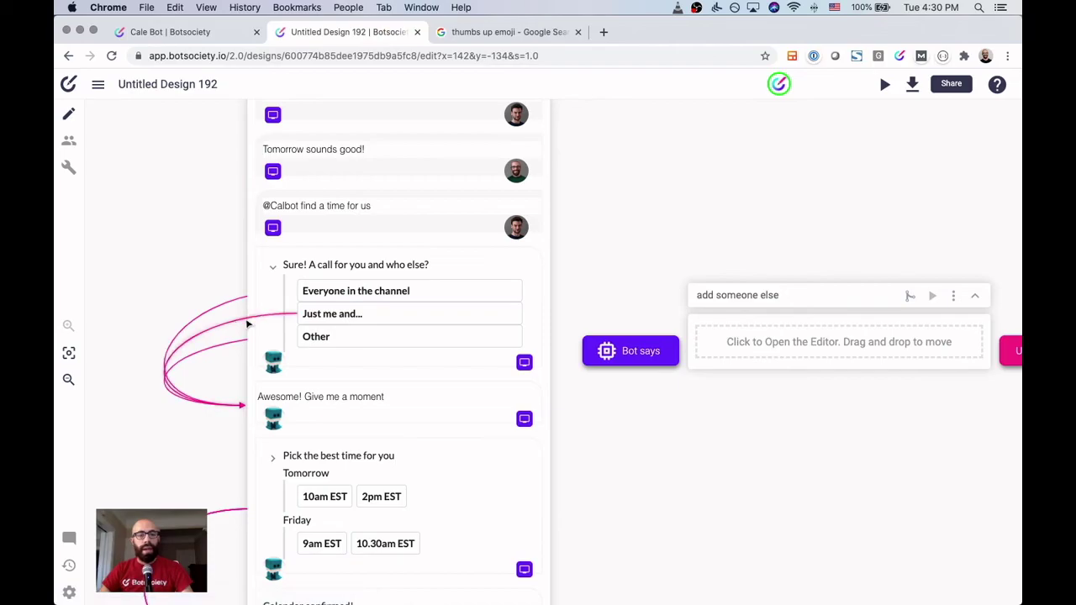
pyautogui.moveTo(249, 332)
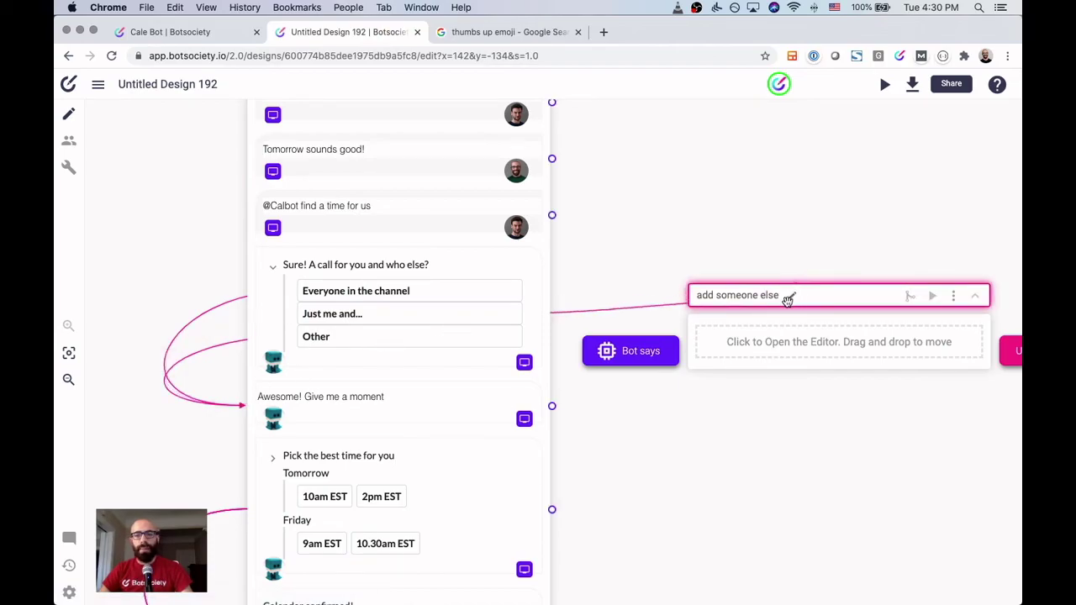
pyautogui.click(752, 315)
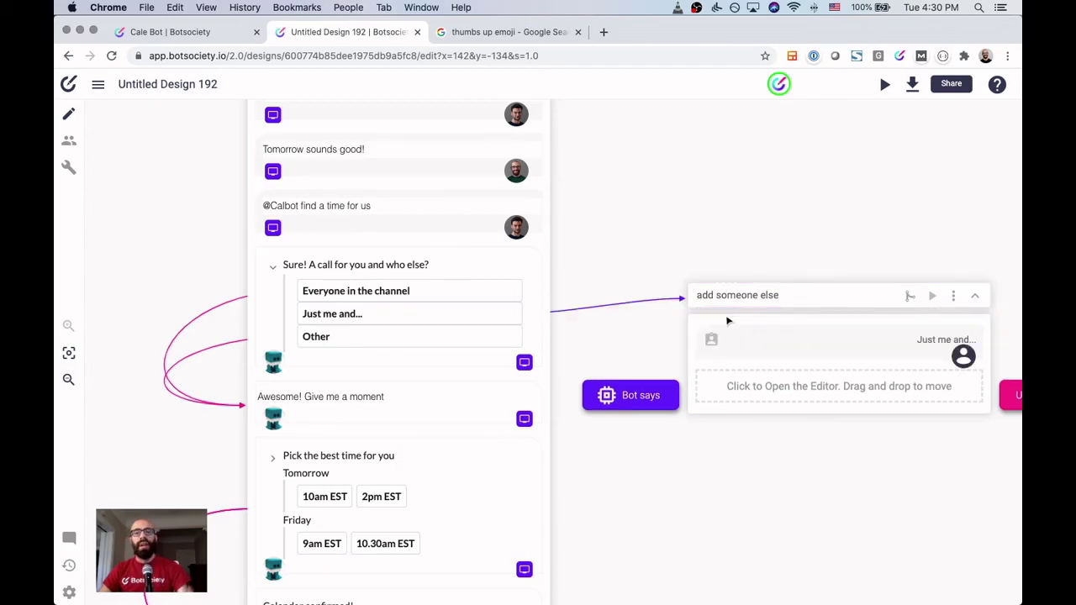
# Step: Move the "add someone else" path lower and farther away from the main conversation path
pyautogui.scroll(-1, 729, 321)
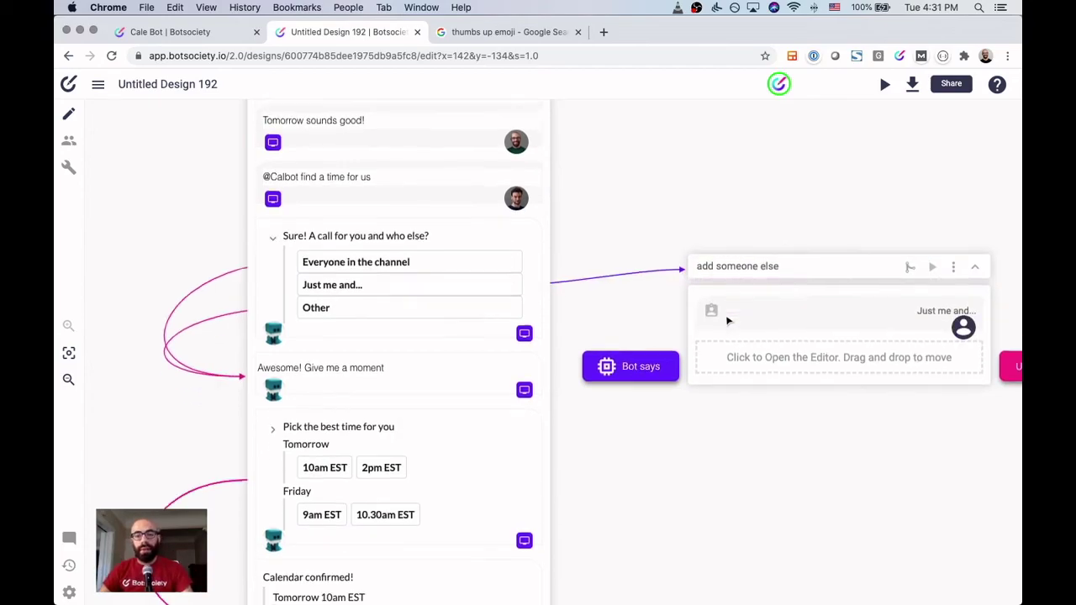
pyautogui.moveTo(805, 269); pyautogui.dragTo(867, 336)
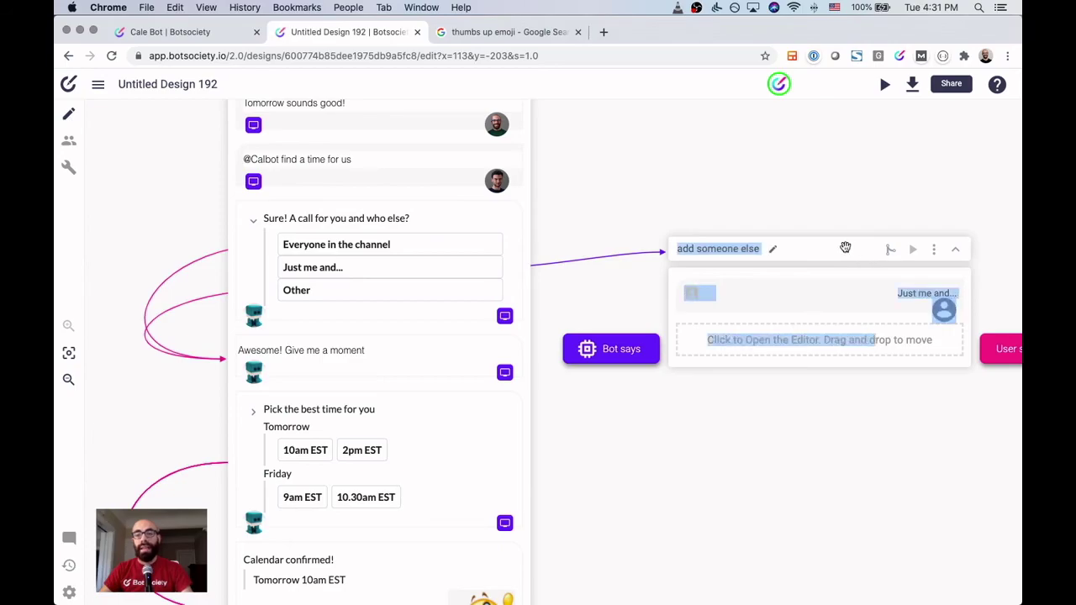
pyautogui.scroll(3, 846, 252)
pyautogui.click(845, 281)
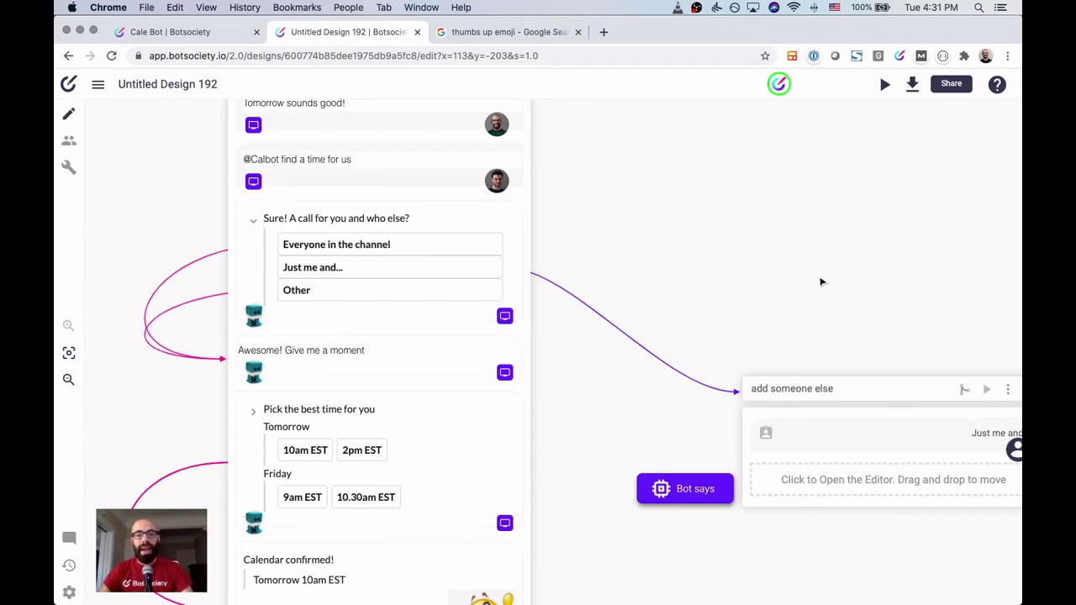
# Step: Examine how the "Just me and..." option branches from the main conversation to the "add someone else" path
pyautogui.scroll(-1, 812, 286)
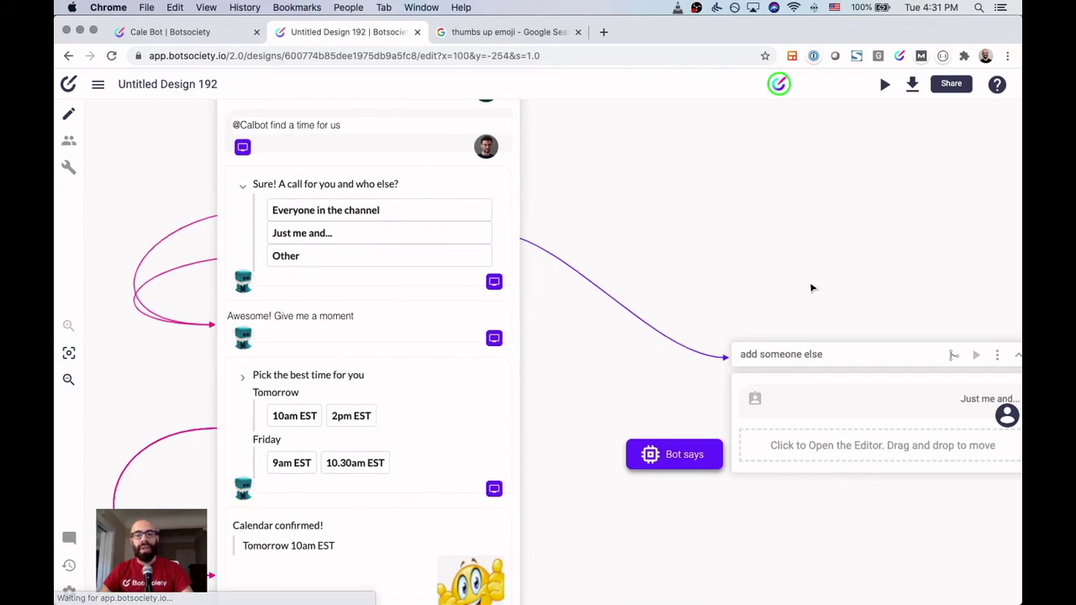
pyautogui.hscroll(2, 812, 288)
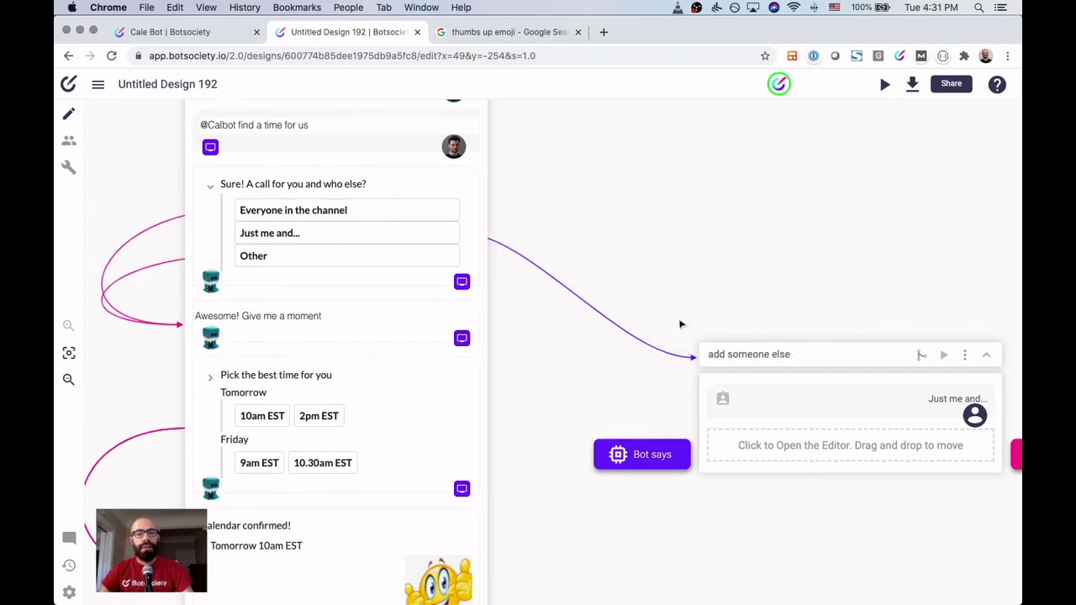
pyautogui.scroll(-1, 681, 324)
pyautogui.hscroll(3, 681, 324)
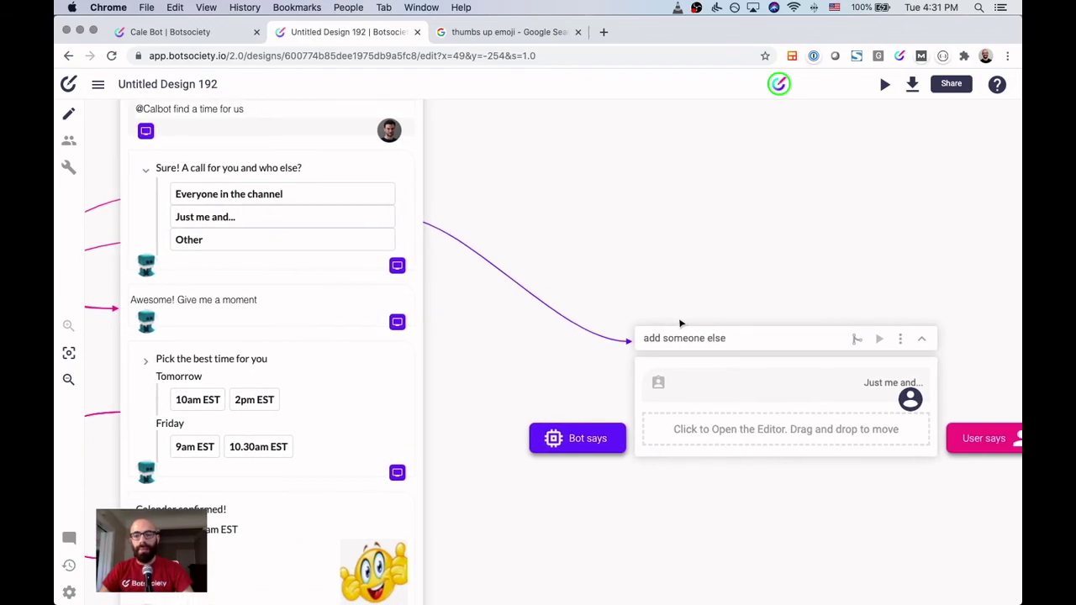
pyautogui.hscroll(2, 681, 324)
pyautogui.hscroll(-2, 681, 323)
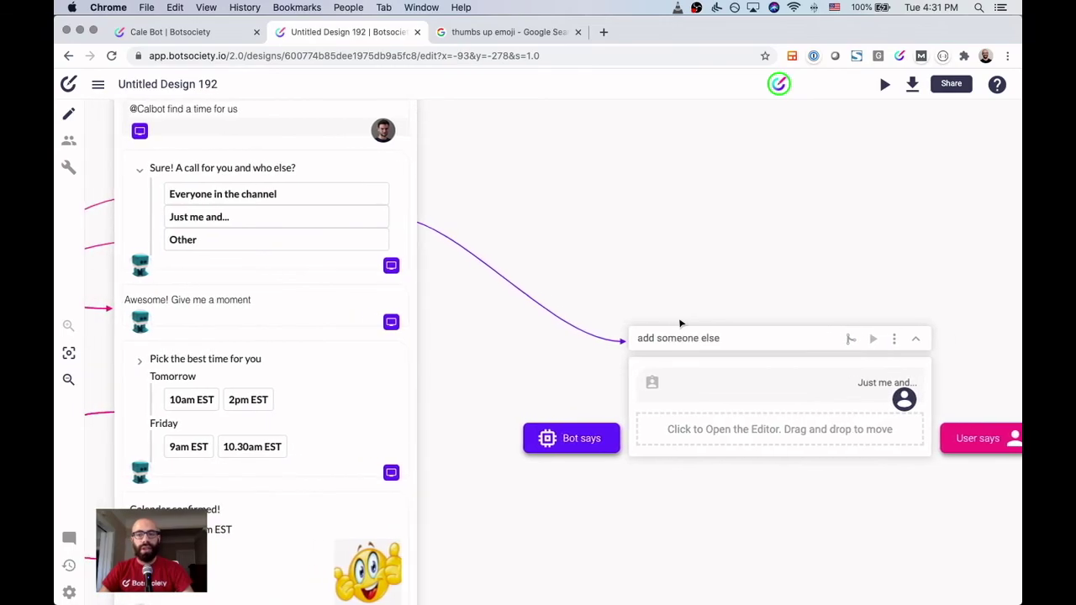
pyautogui.hscroll(-8, 681, 324)
pyautogui.hscroll(2, 681, 323)
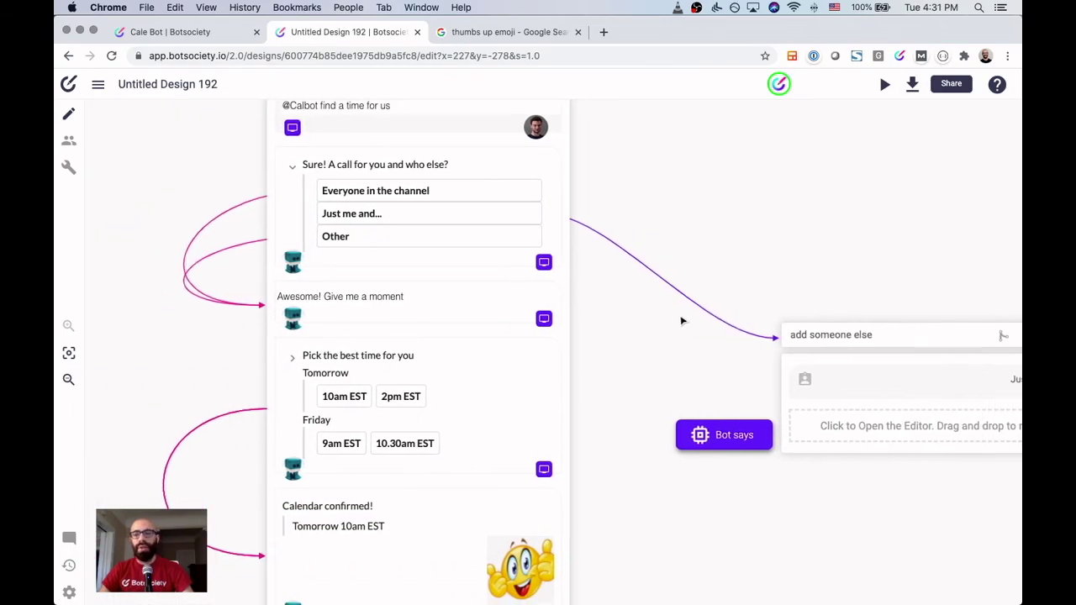
pyautogui.scroll(3, 694, 284)
pyautogui.hscroll(1, 694, 284)
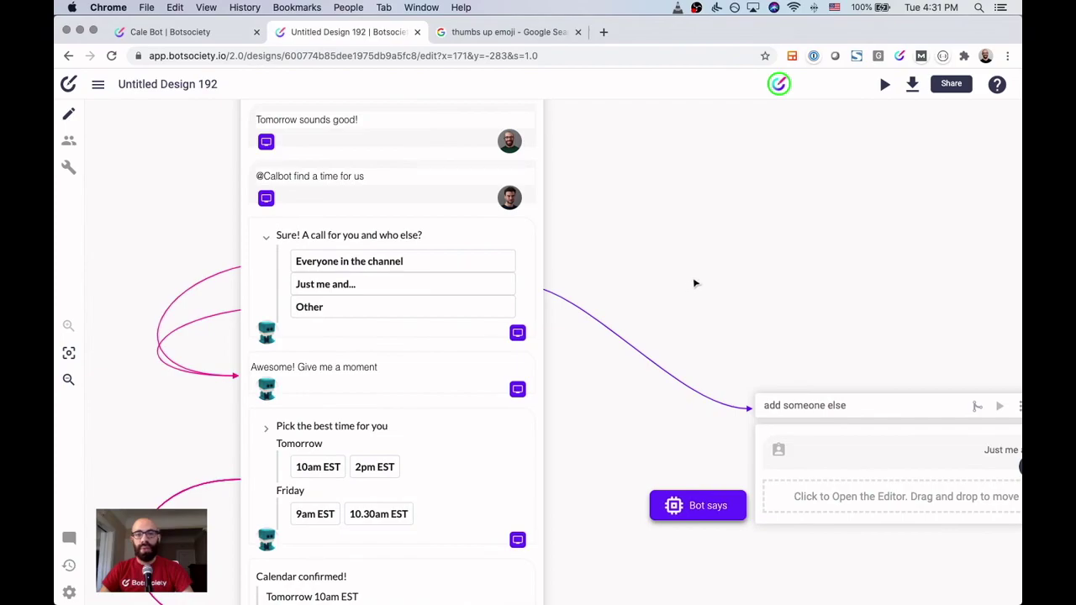
# Step: View the video download options for the design and close them without starting a download
pyautogui.click(913, 86)
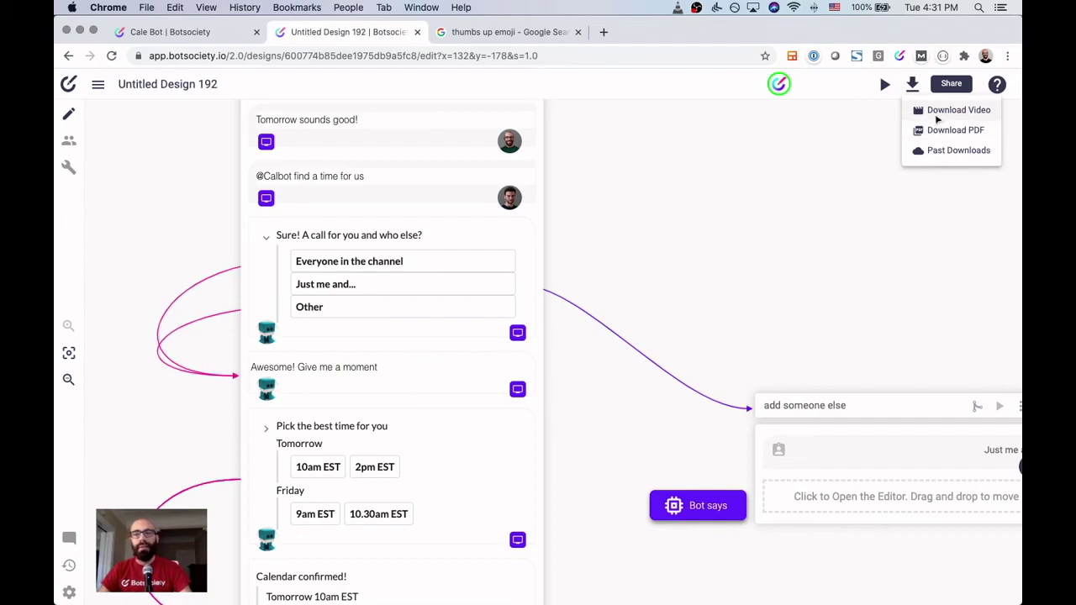
pyautogui.click(950, 110)
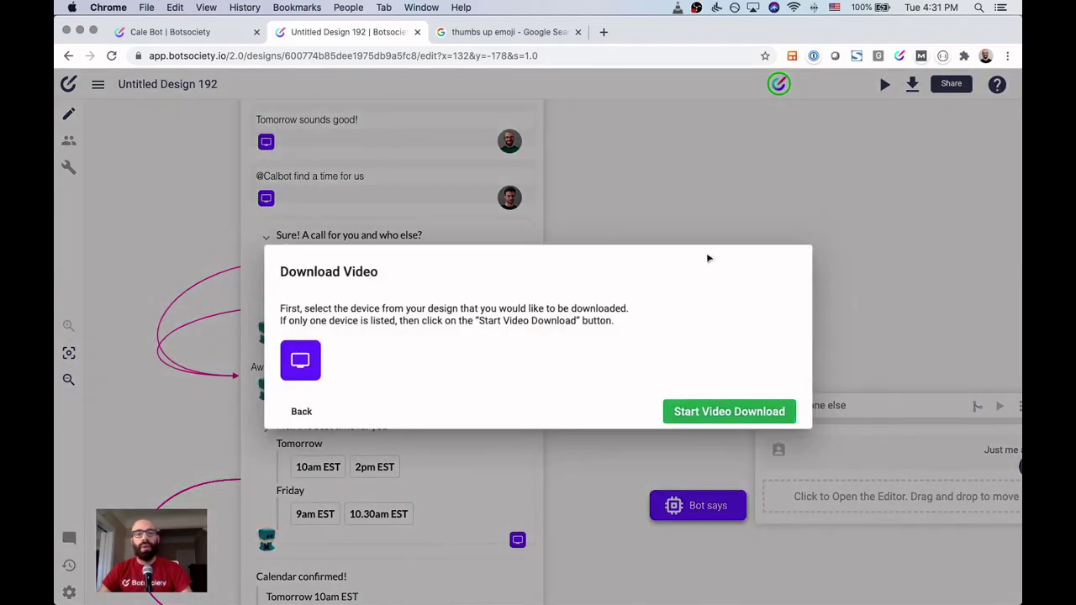
pyautogui.click(592, 166)
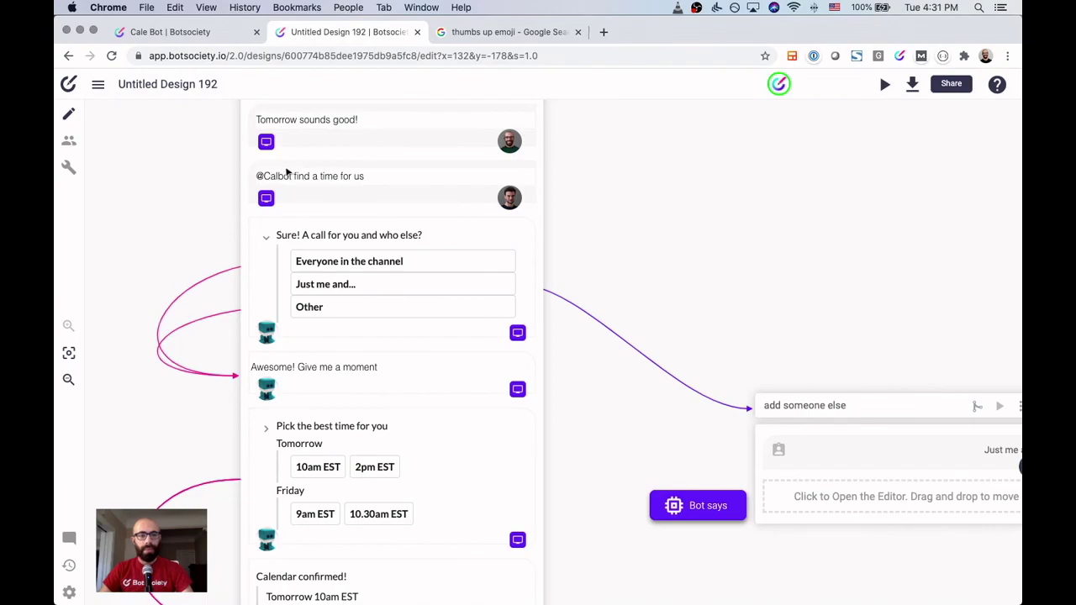
# Step: Look at the design's user testing view with its pending tester data and return to editing
pyautogui.click(70, 141)
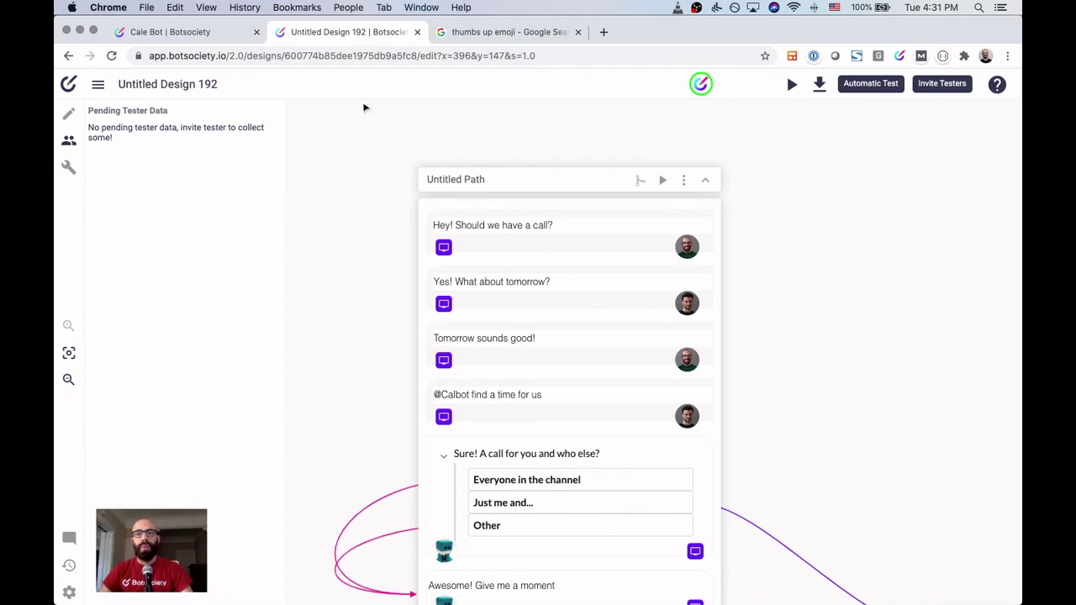
pyautogui.click(71, 114)
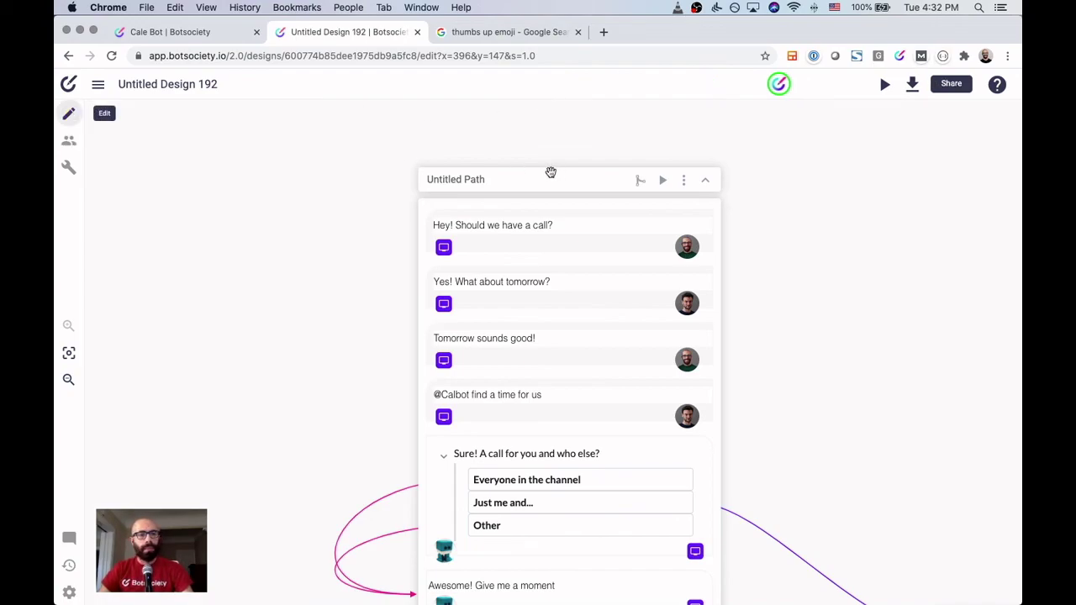
# Step: Select the design's web address, then view its sharing options and close them without inviting anyone
pyautogui.click(779, 85)
pyautogui.click(559, 55)
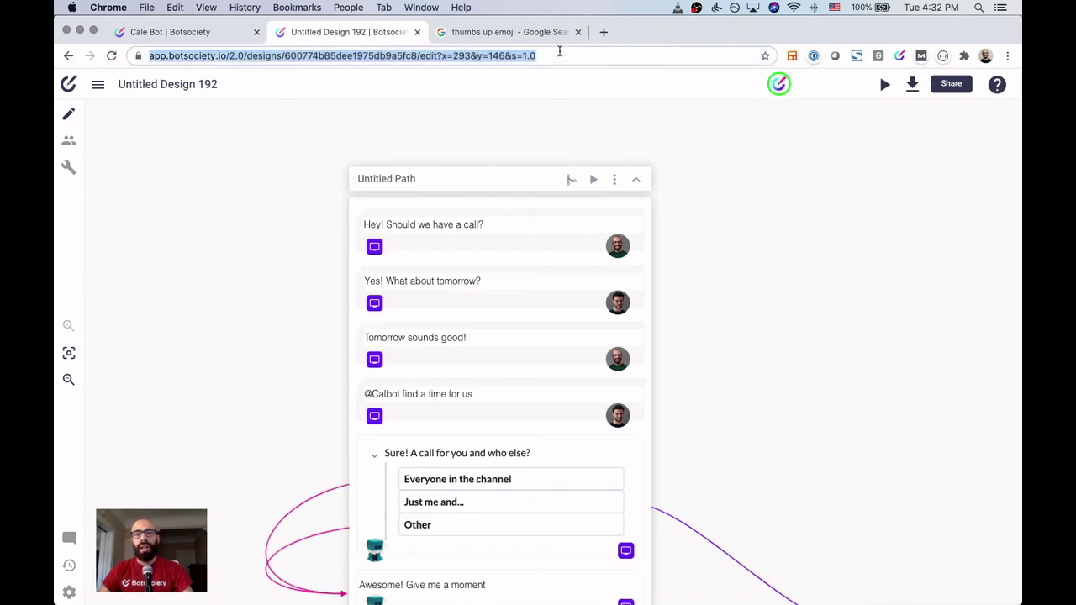
pyautogui.scroll(-1, 693, 160)
pyautogui.hscroll(2, 708, 149)
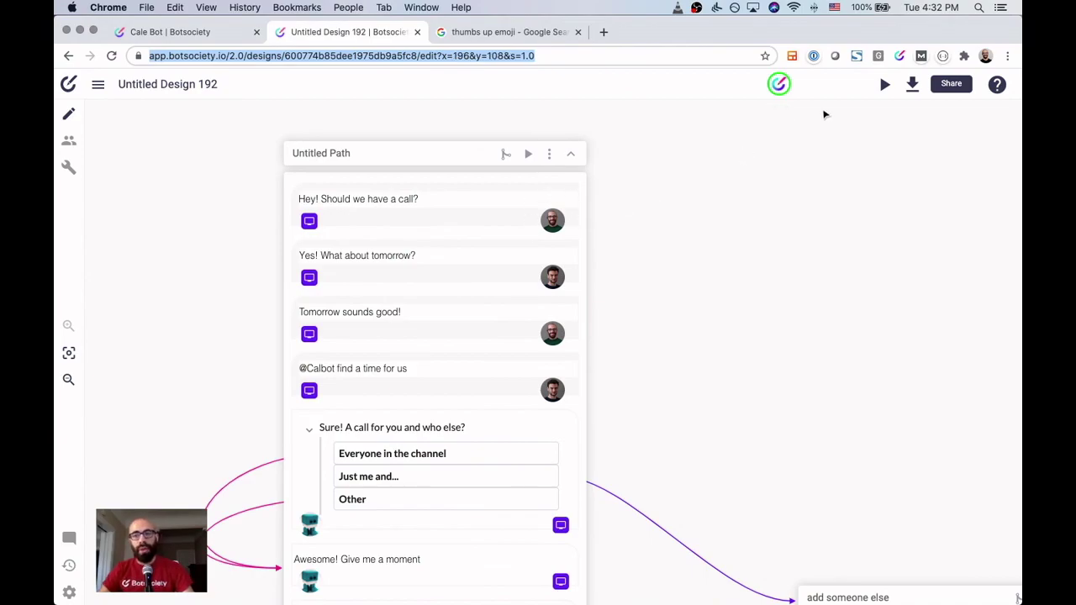
pyautogui.click(947, 85)
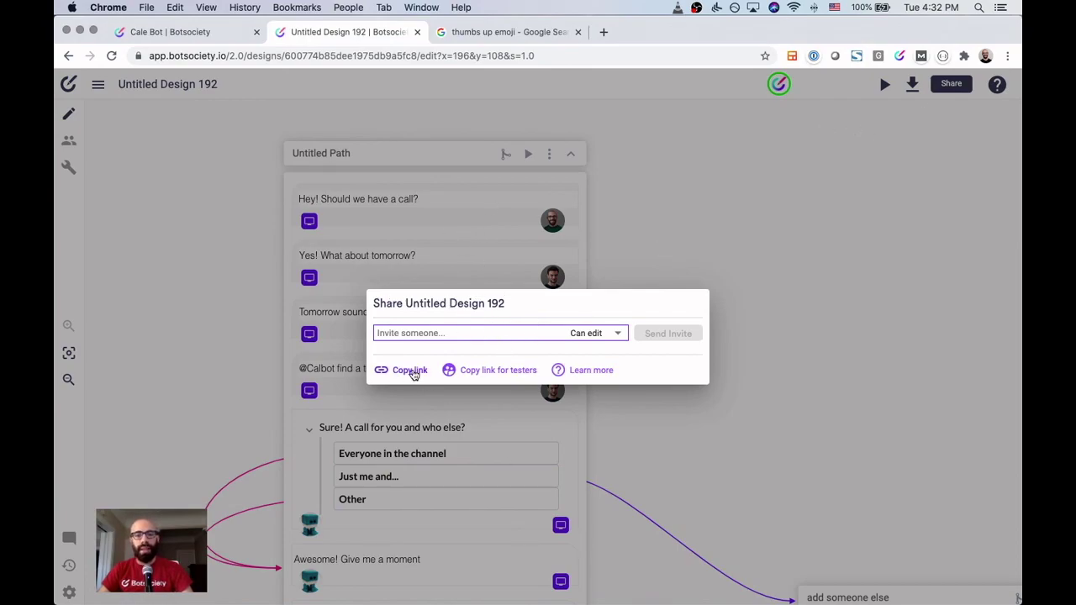
pyautogui.click(653, 219)
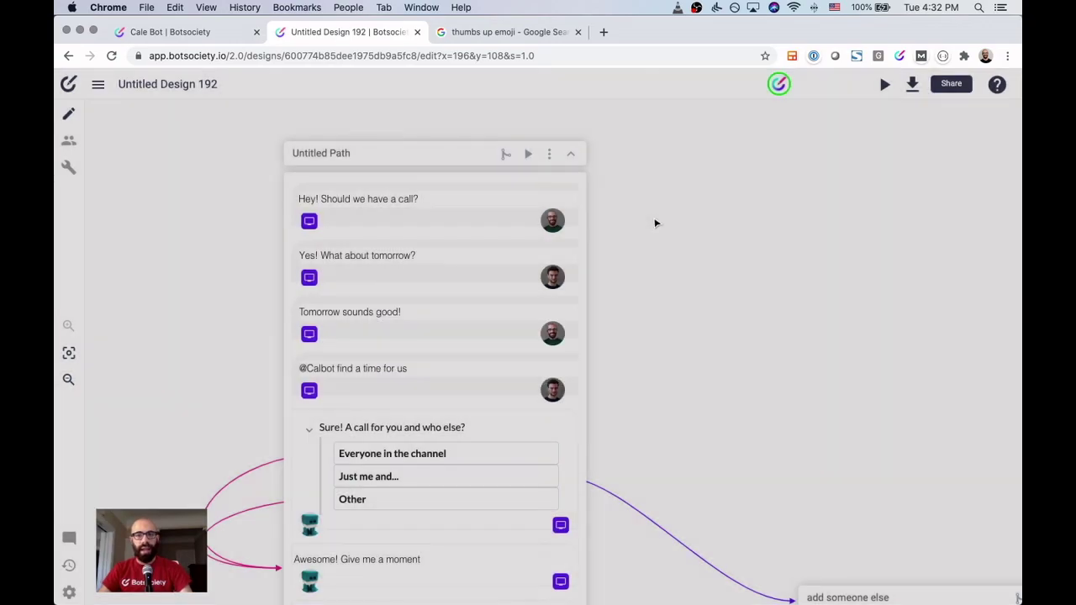
pyautogui.scroll(-1, 667, 231)
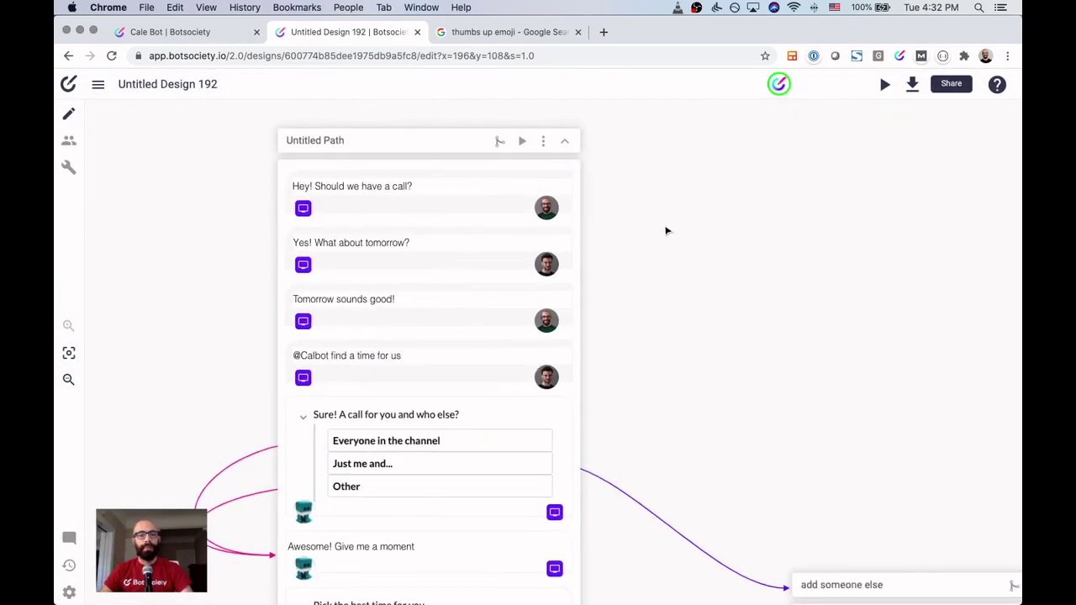